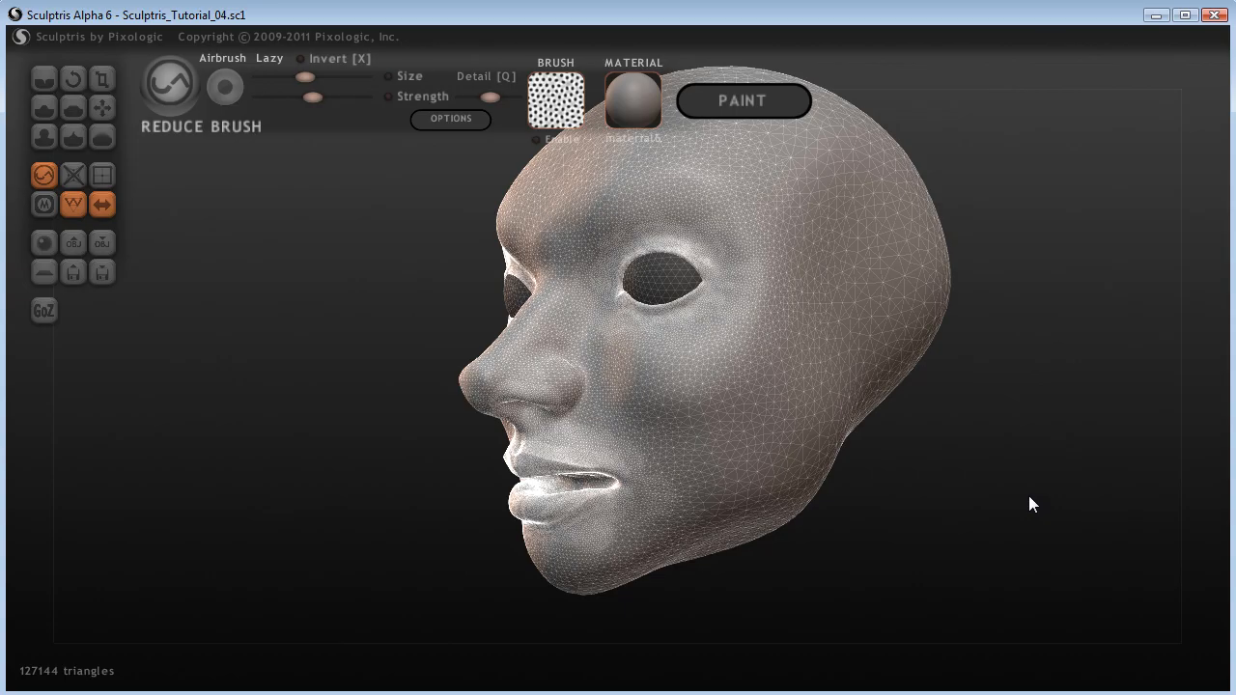
Step: Examine the head's wireframe density from the front, three-quarter and side views
drag(1029, 496, 1086, 580)
scroll(982, 520, up, 3)
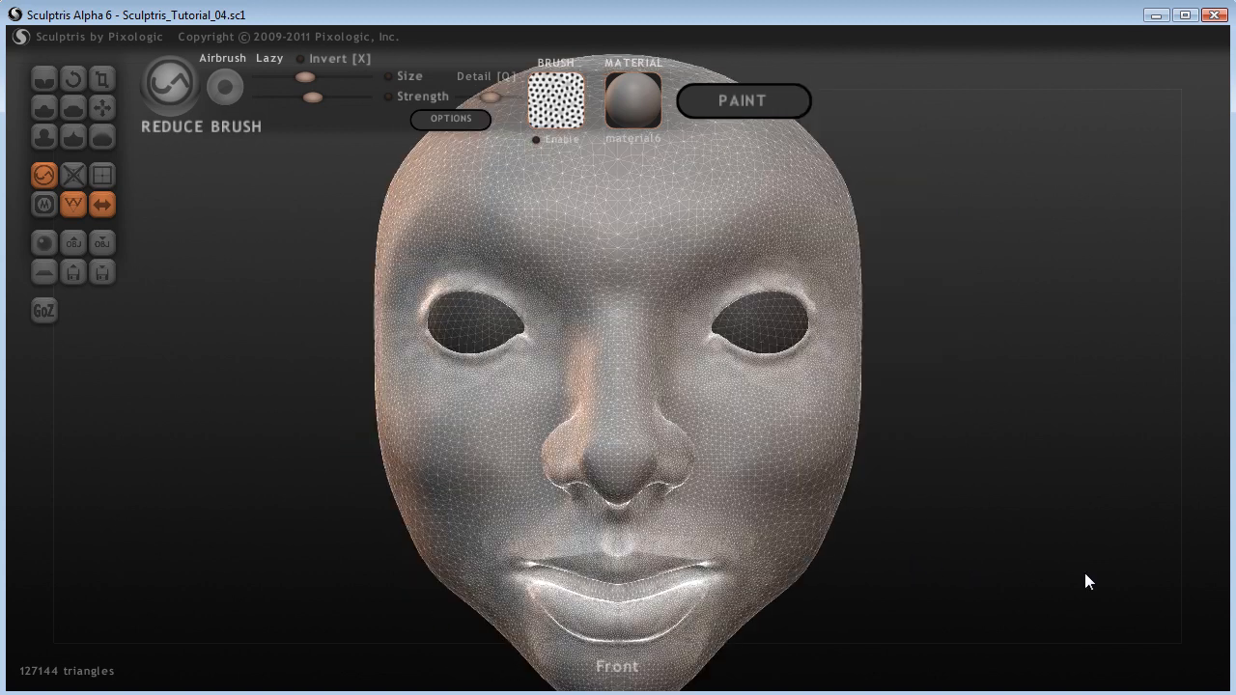
mouse_move(1086, 581)
mouse_down()
mouse_move(999, 549)
mouse_move(944, 550)
mouse_move(1021, 577)
mouse_move(1005, 563)
mouse_up()
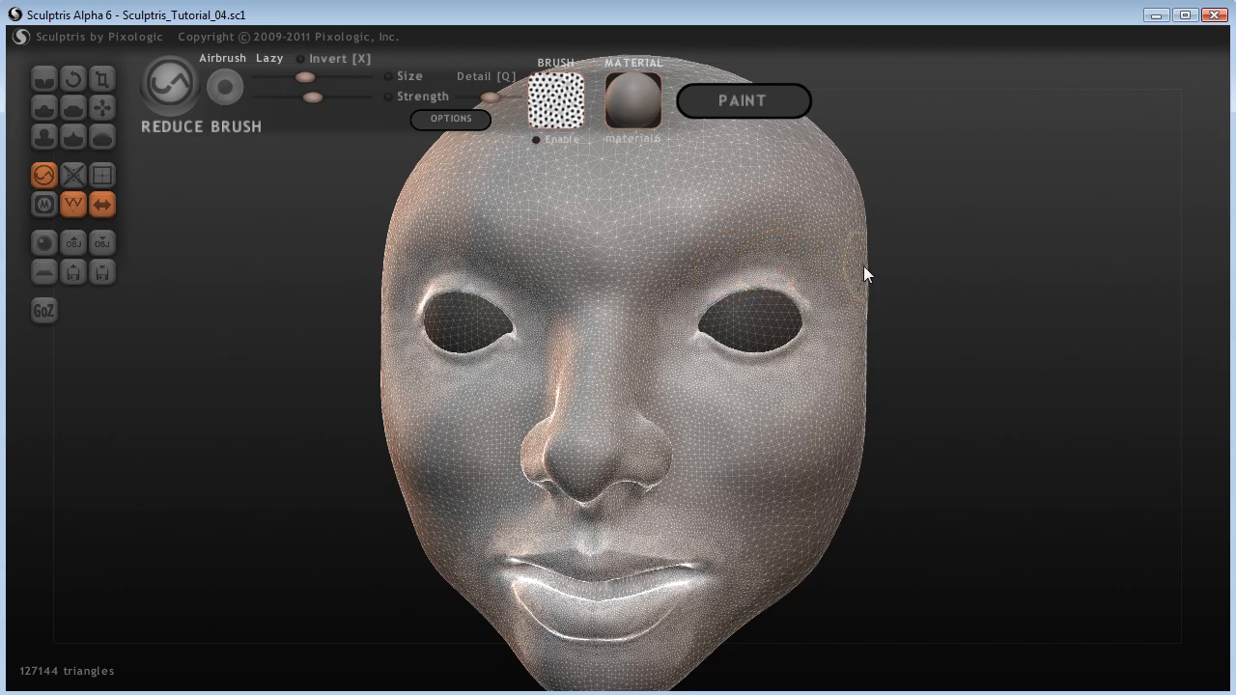
drag(996, 512, 805, 386)
scroll(935, 553, up, 3)
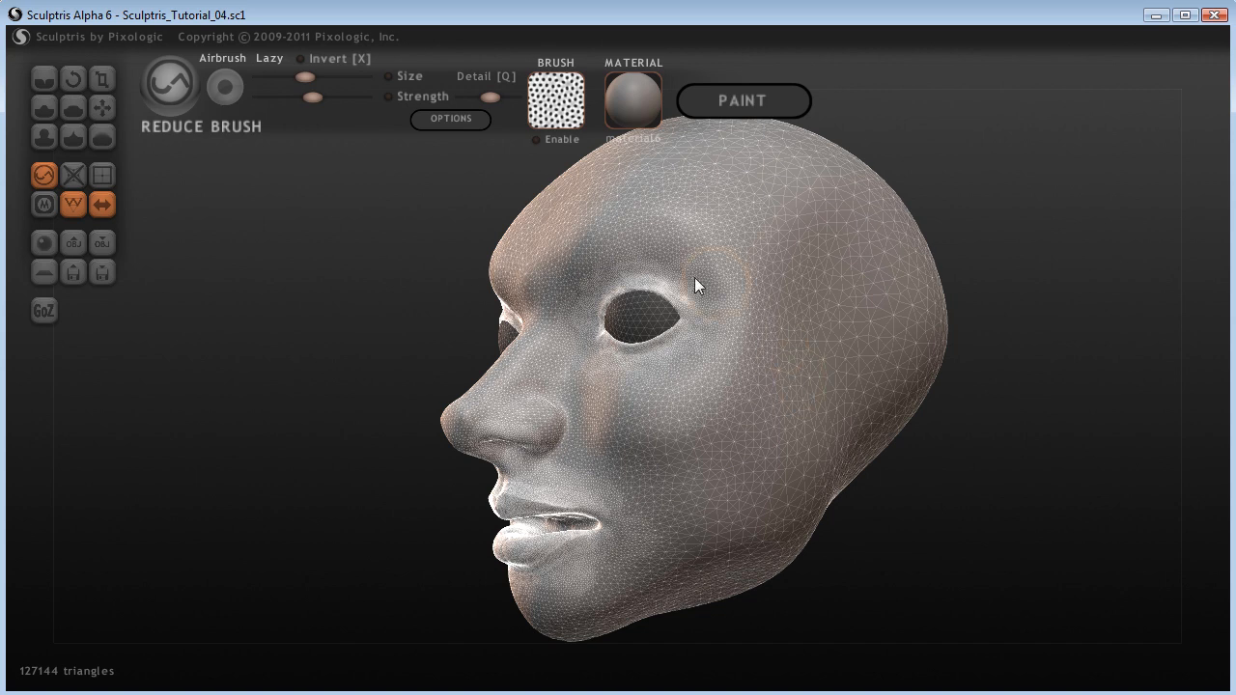
drag(912, 526, 985, 588)
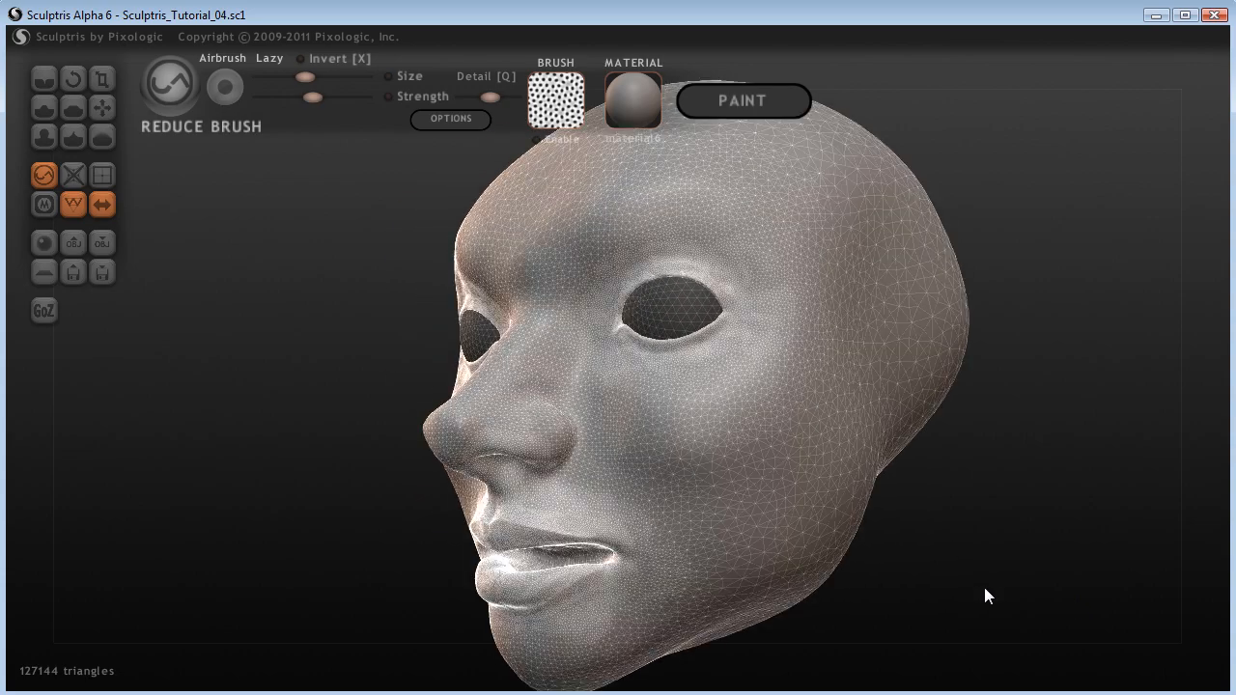
mouse_move(985, 590)
mouse_down()
mouse_move(1049, 608)
mouse_move(1005, 601)
mouse_up()
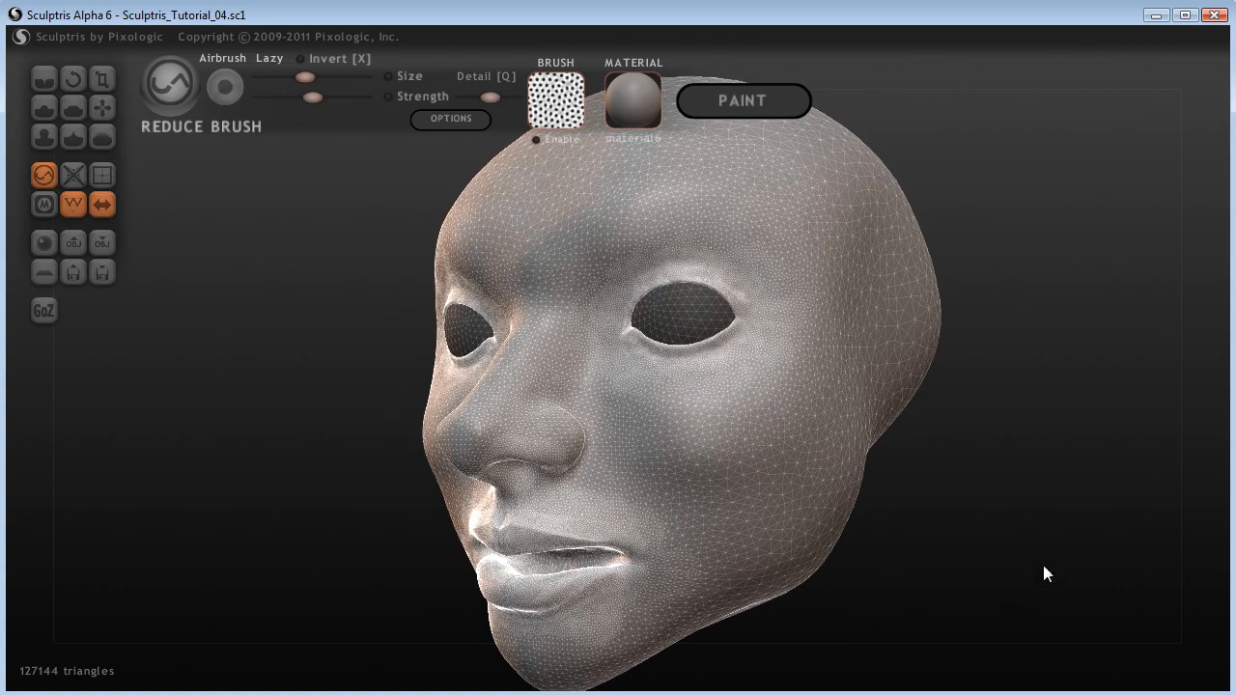
mouse_move(1043, 530)
mouse_down()
mouse_move(902, 511)
mouse_move(911, 544)
mouse_move(895, 541)
mouse_up()
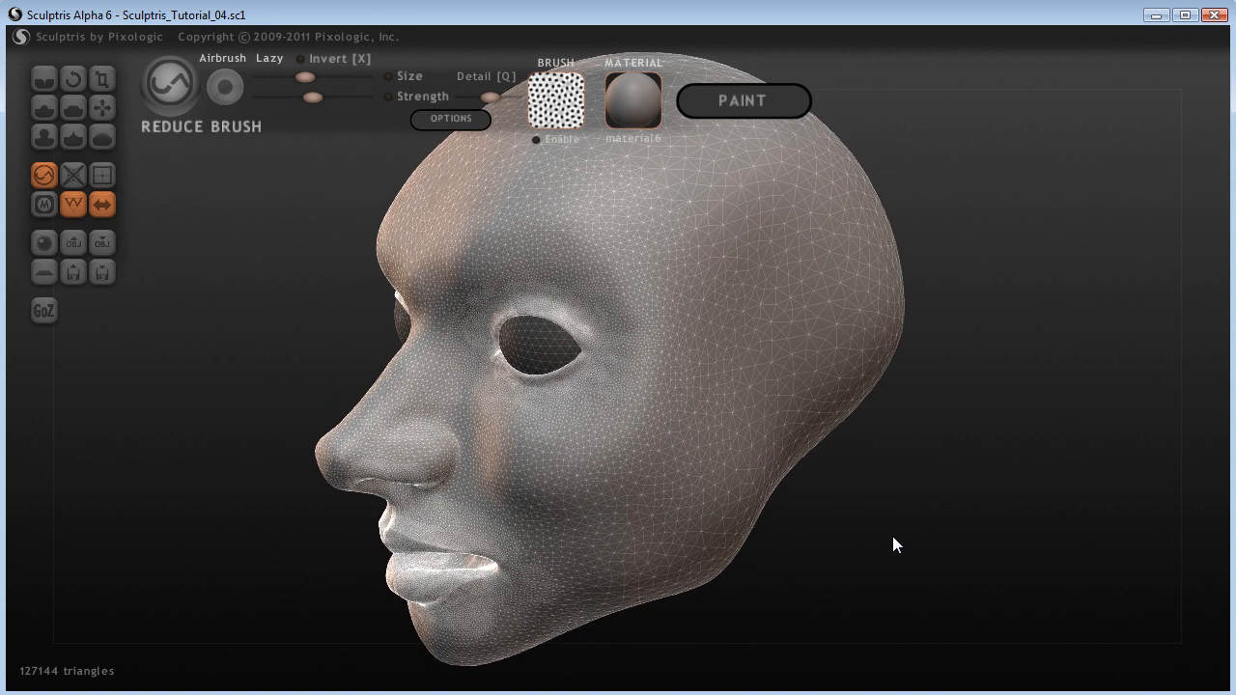
Step: Switch to the Grab brush and refine the coarse mesh on the side of the head where the ear belongs
mouse_move(945, 474)
mouse_down()
mouse_move(869, 450)
mouse_move(900, 458)
mouse_up()
click(101, 107)
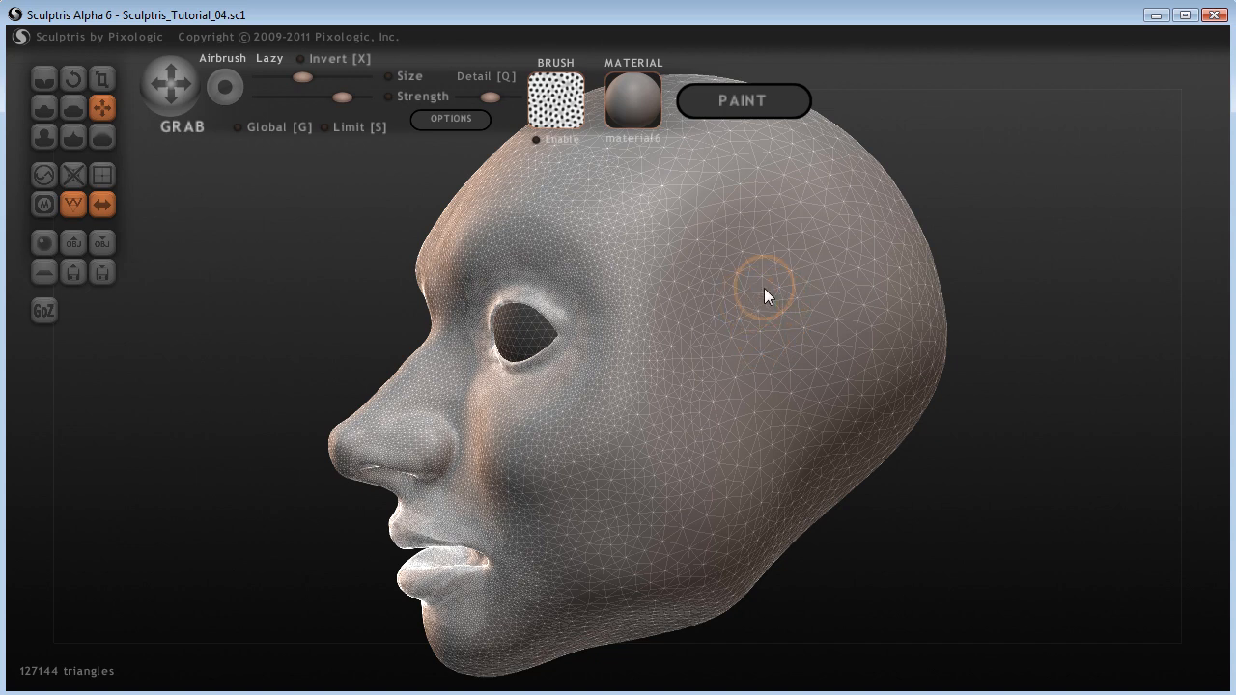
click(711, 256)
click(776, 256)
click(779, 367)
click(716, 435)
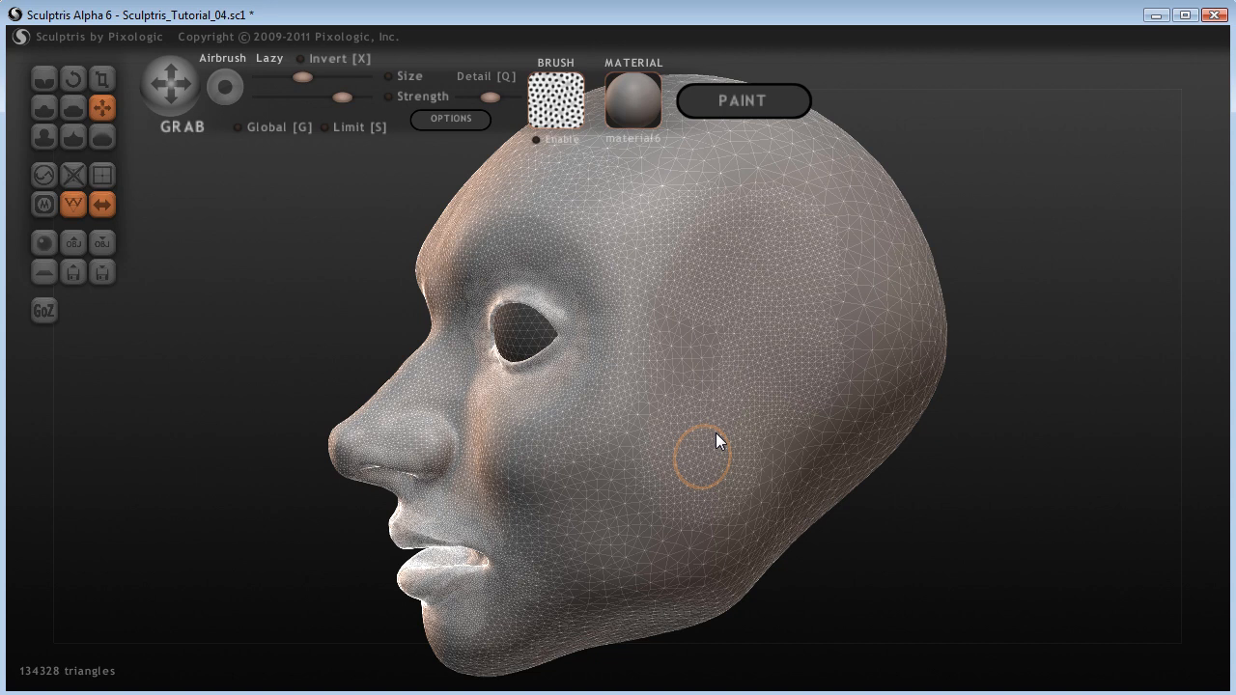
click(773, 435)
click(694, 383)
click(673, 410)
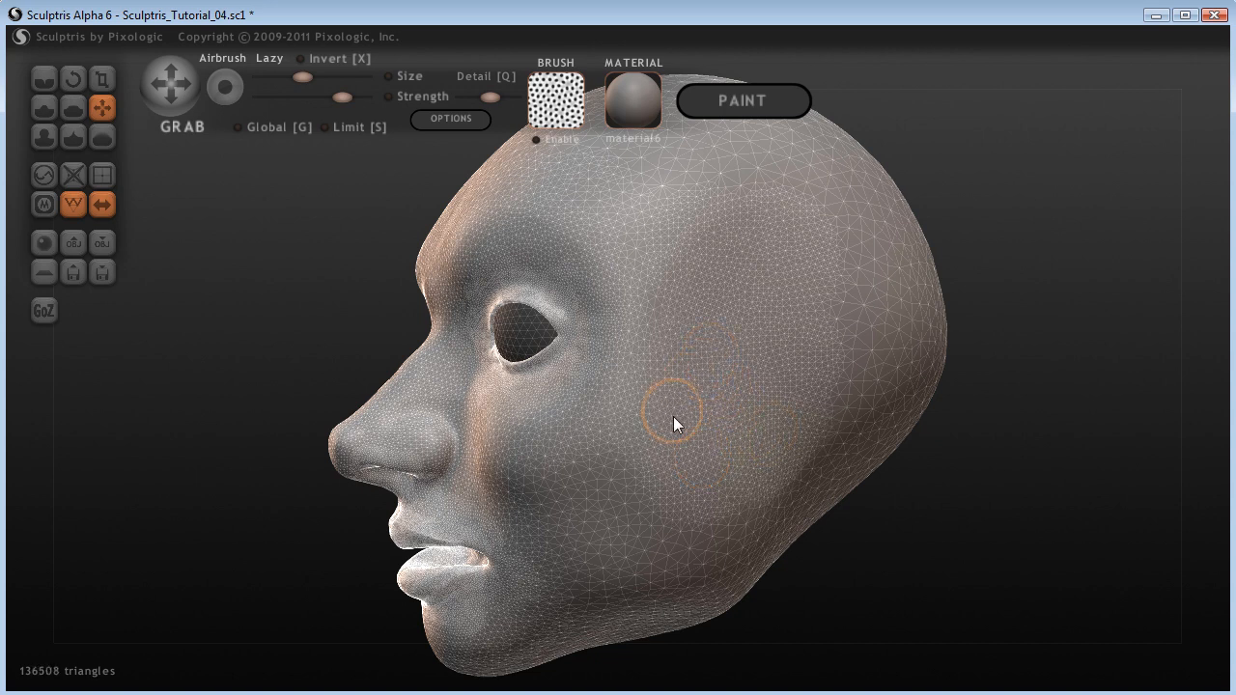
Step: Extend the refined mesh patch toward the jaw and the back of the head using the Grab brush
mouse_move(1017, 569)
mouse_down()
mouse_move(955, 538)
mouse_move(966, 548)
mouse_up()
click(726, 503)
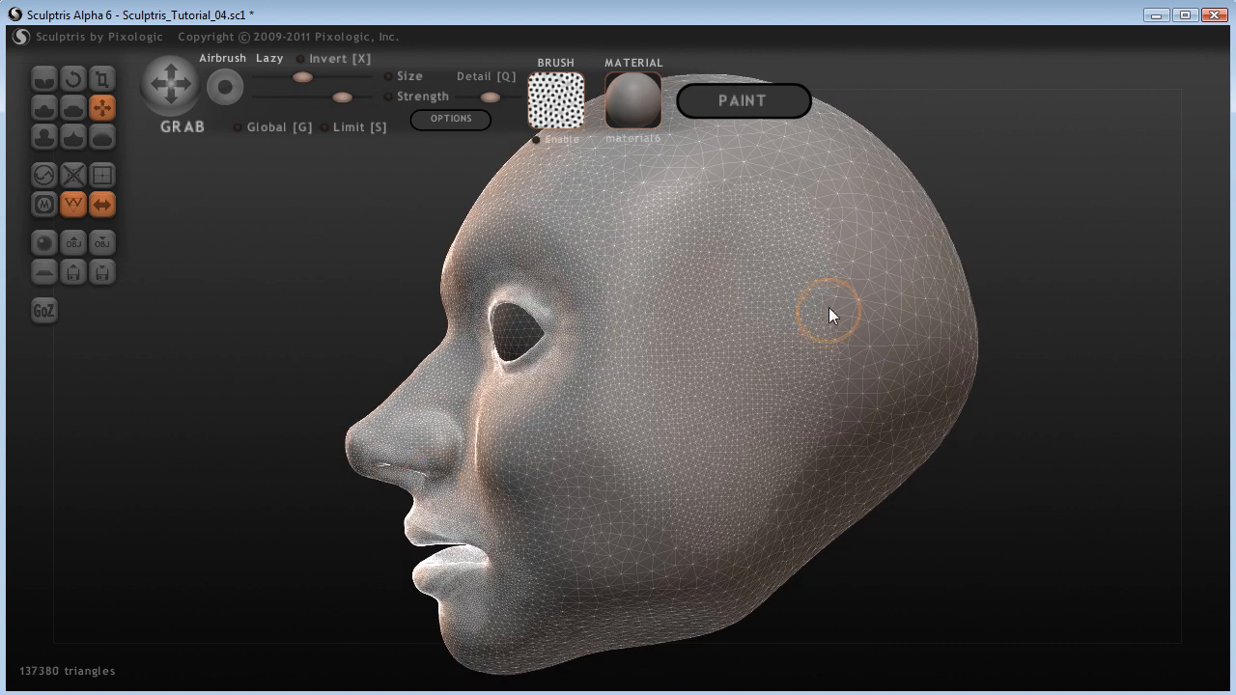
click(826, 307)
mouse_move(905, 601)
mouse_down()
mouse_move(1056, 598)
mouse_move(957, 614)
mouse_move(891, 602)
mouse_move(930, 574)
mouse_move(831, 387)
mouse_up()
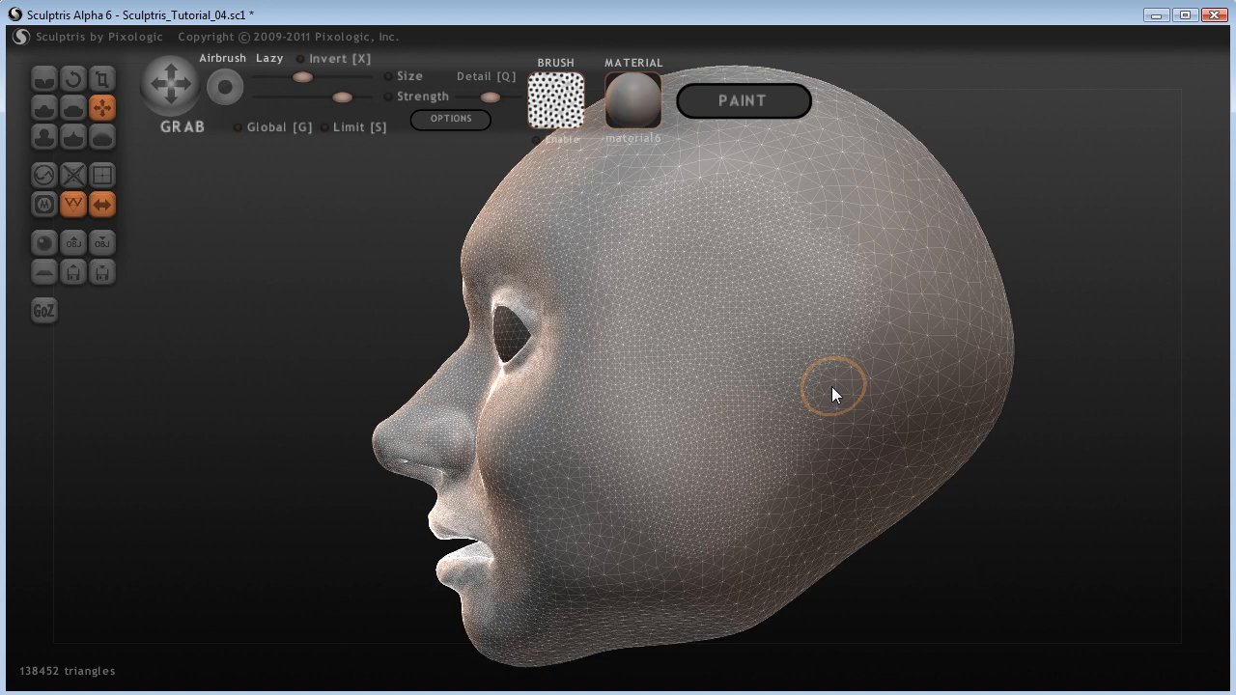
drag(823, 384, 831, 402)
scroll(930, 587, up, 3)
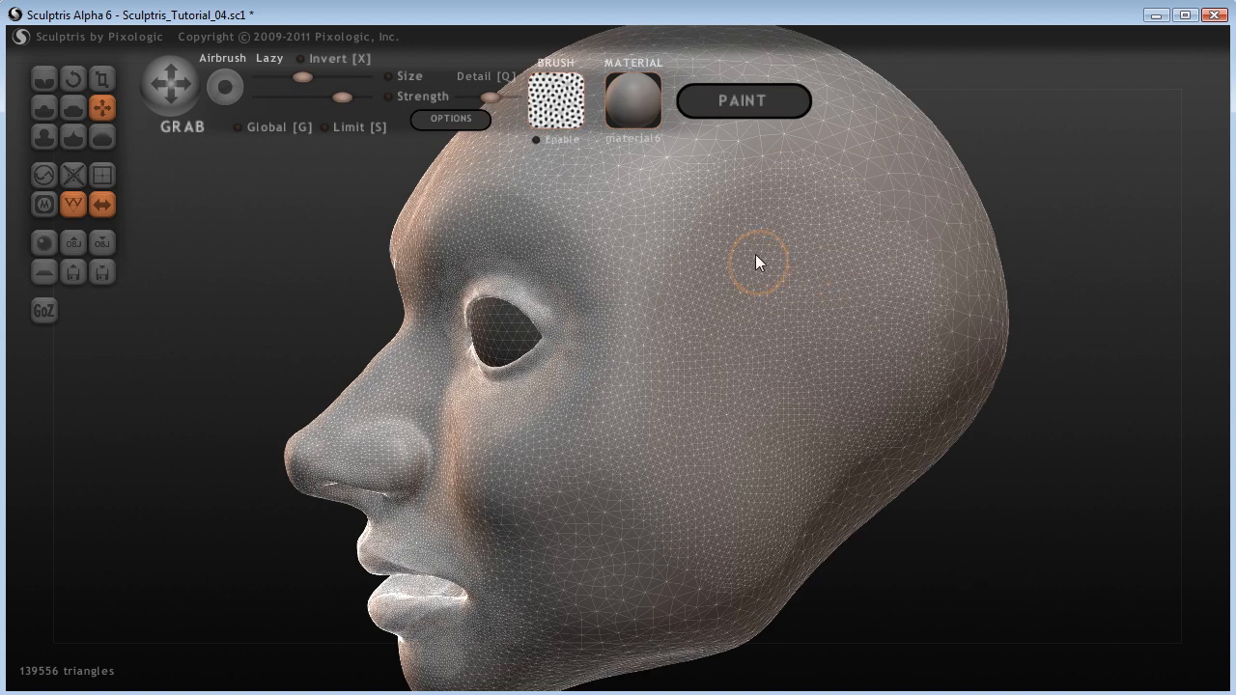
Step: Reduce the Grab brush size slightly and subdivide the whole ear area into a denser mesh
drag(730, 266, 743, 272)
mouse_move(729, 272)
mouse_down()
mouse_move(793, 258)
mouse_move(756, 258)
mouse_move(783, 251)
mouse_move(817, 344)
mouse_move(854, 368)
mouse_up()
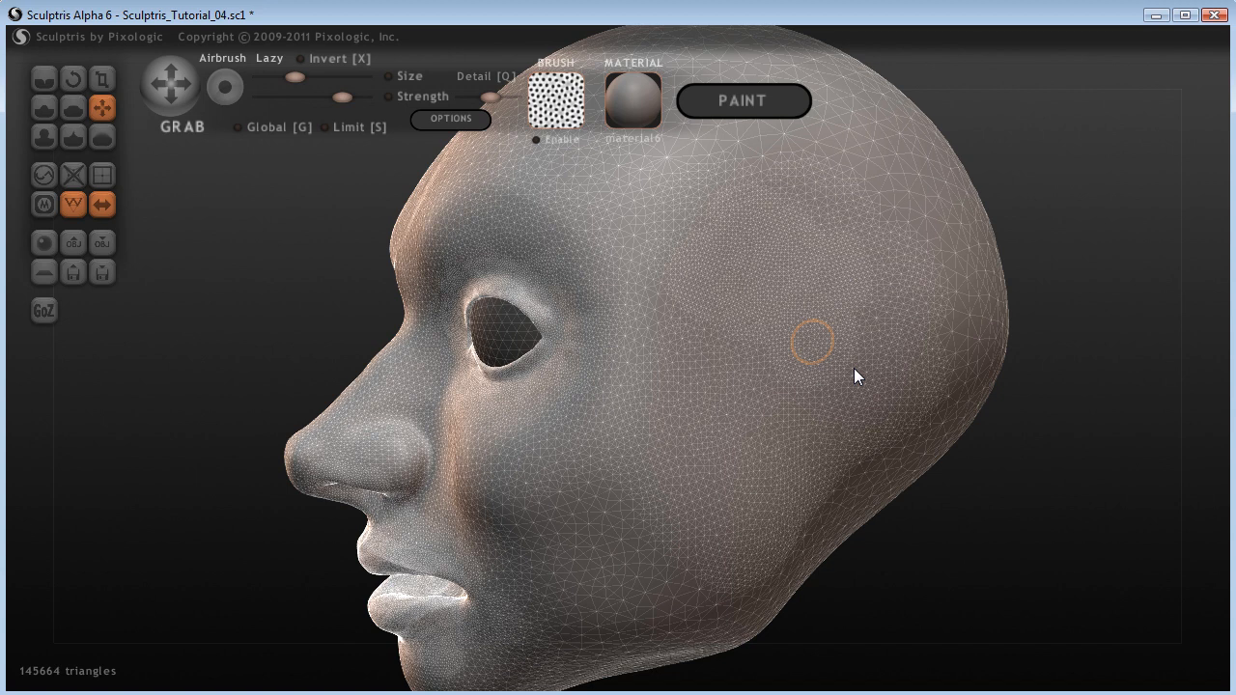
mouse_move(724, 478)
mouse_down()
mouse_move(686, 465)
mouse_move(736, 464)
mouse_move(802, 422)
mouse_move(792, 434)
mouse_move(864, 331)
mouse_move(863, 360)
mouse_move(871, 303)
mouse_move(837, 227)
mouse_move(767, 377)
mouse_up()
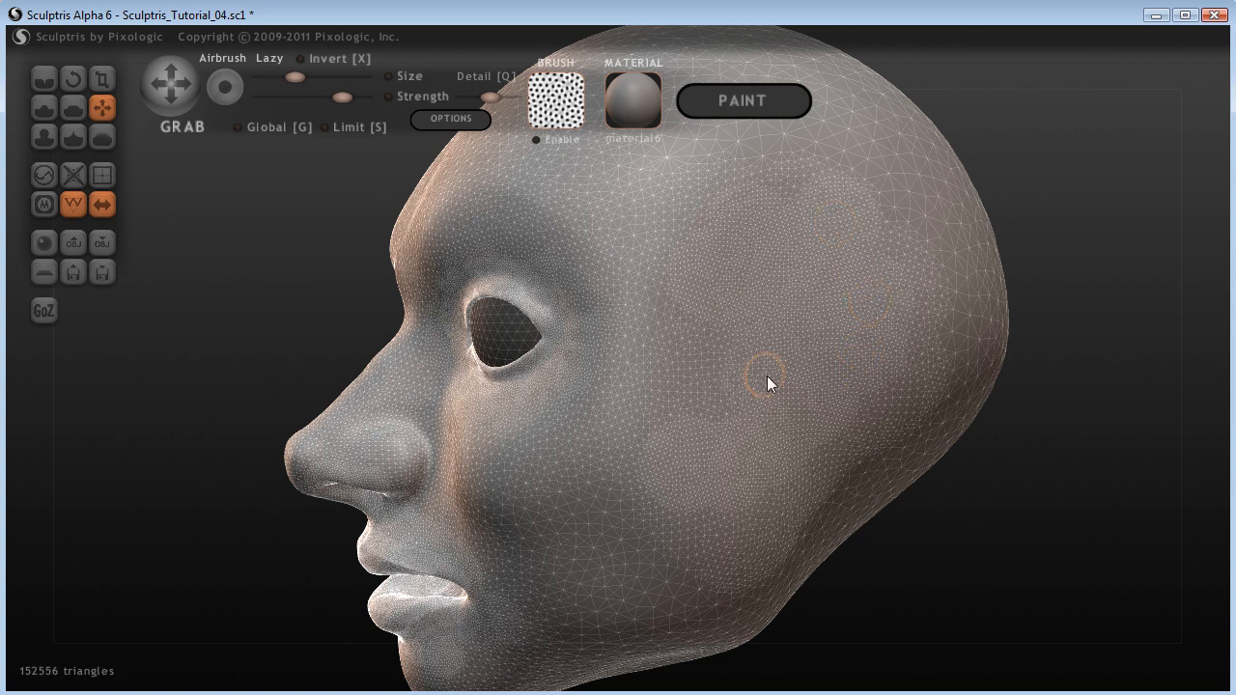
drag(740, 433, 736, 430)
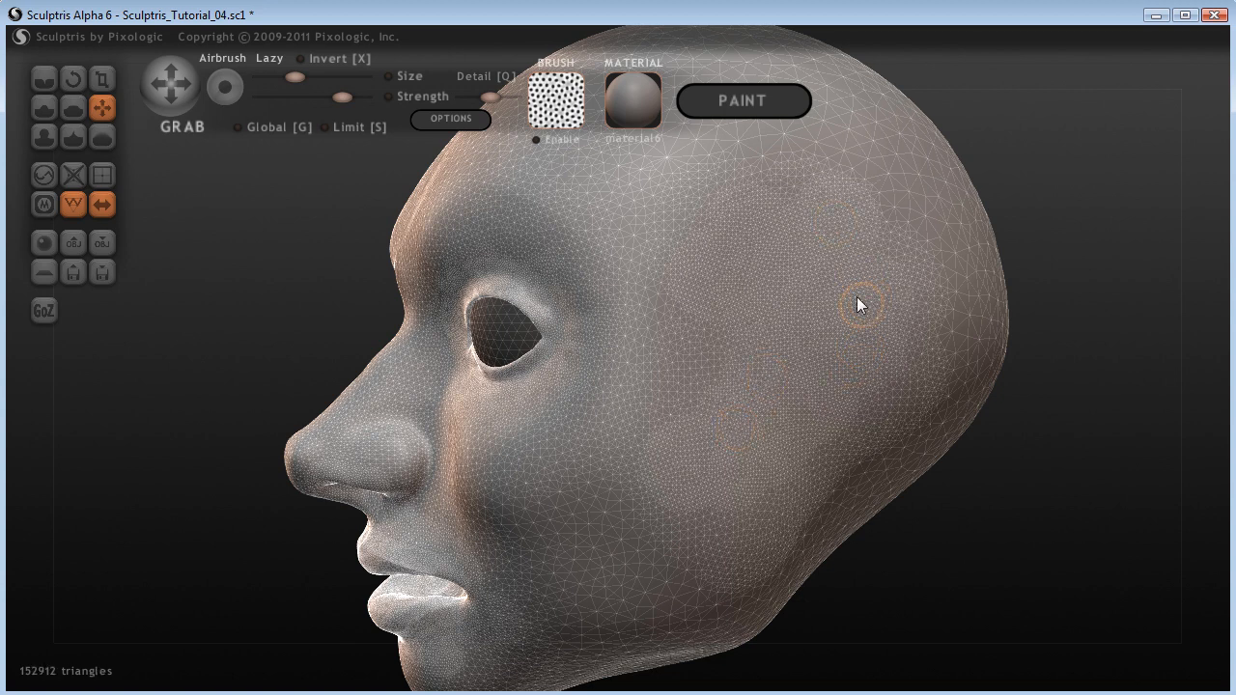
drag(795, 216, 797, 214)
drag(877, 259, 848, 284)
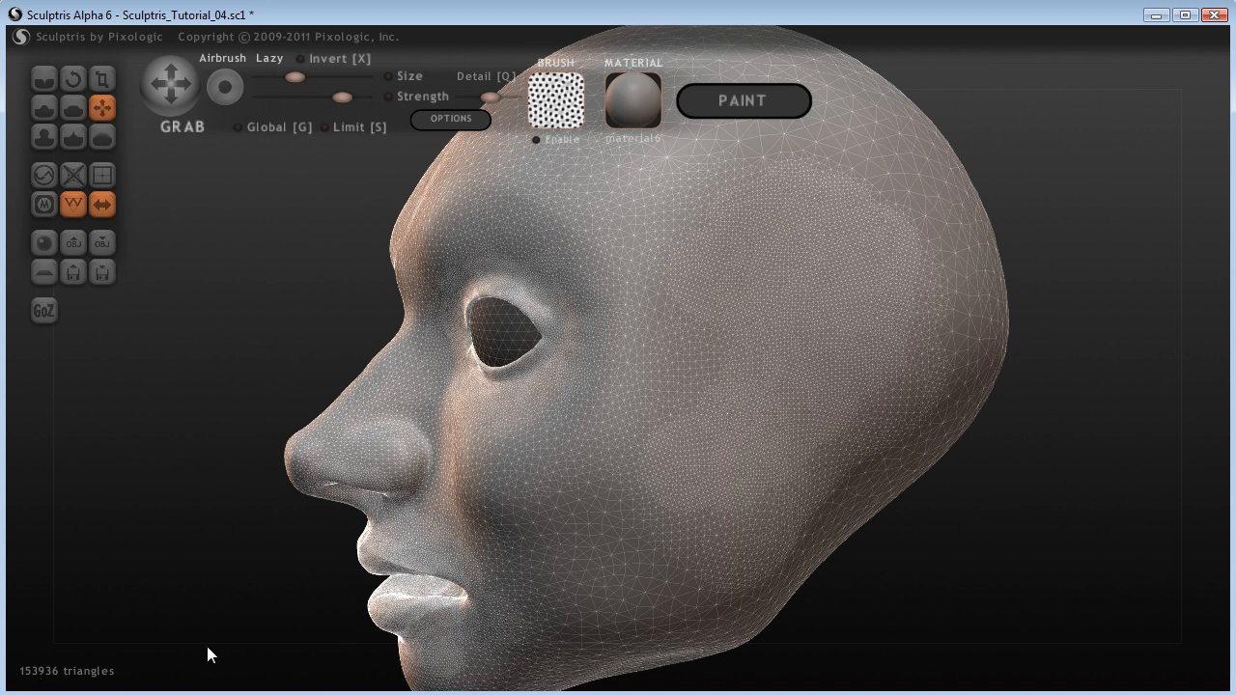
Step: Mask a C-shaped ear outline on the refined side of the head, opening toward the face
drag(944, 577, 1009, 555)
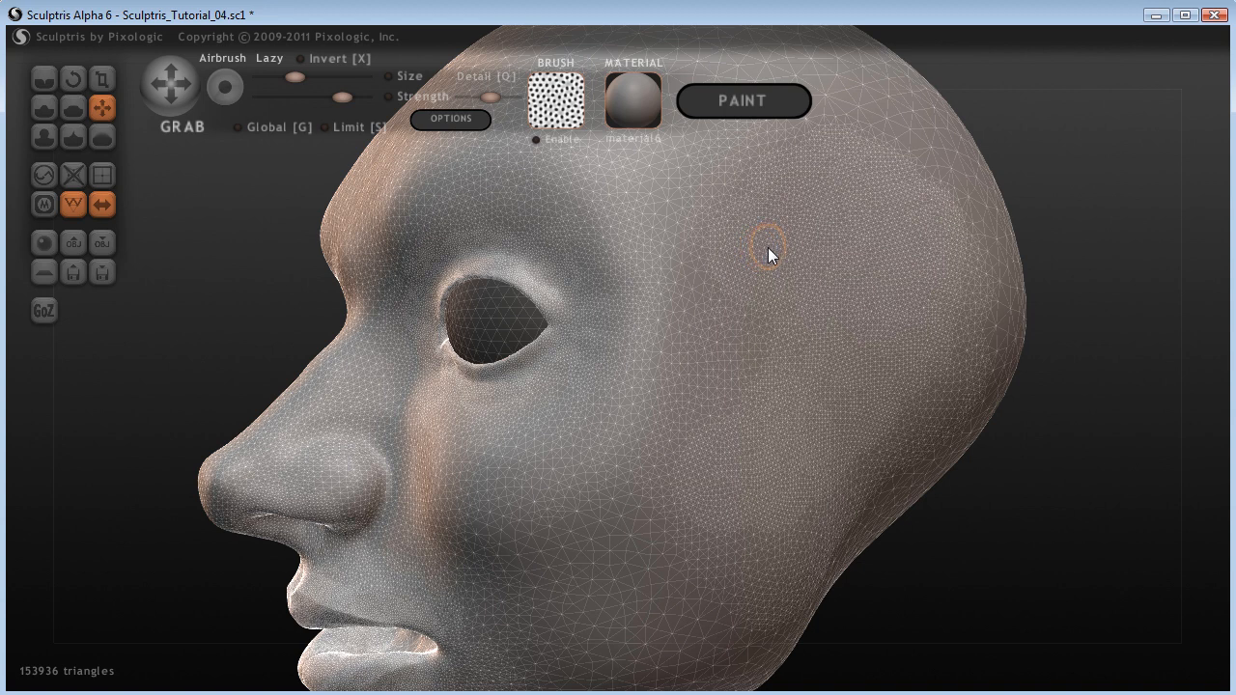
key(m)
mouse_move(775, 242)
mouse_down()
mouse_move(828, 212)
mouse_move(882, 214)
mouse_move(901, 297)
mouse_move(873, 374)
mouse_move(792, 445)
mouse_move(746, 457)
mouse_up()
key(g)
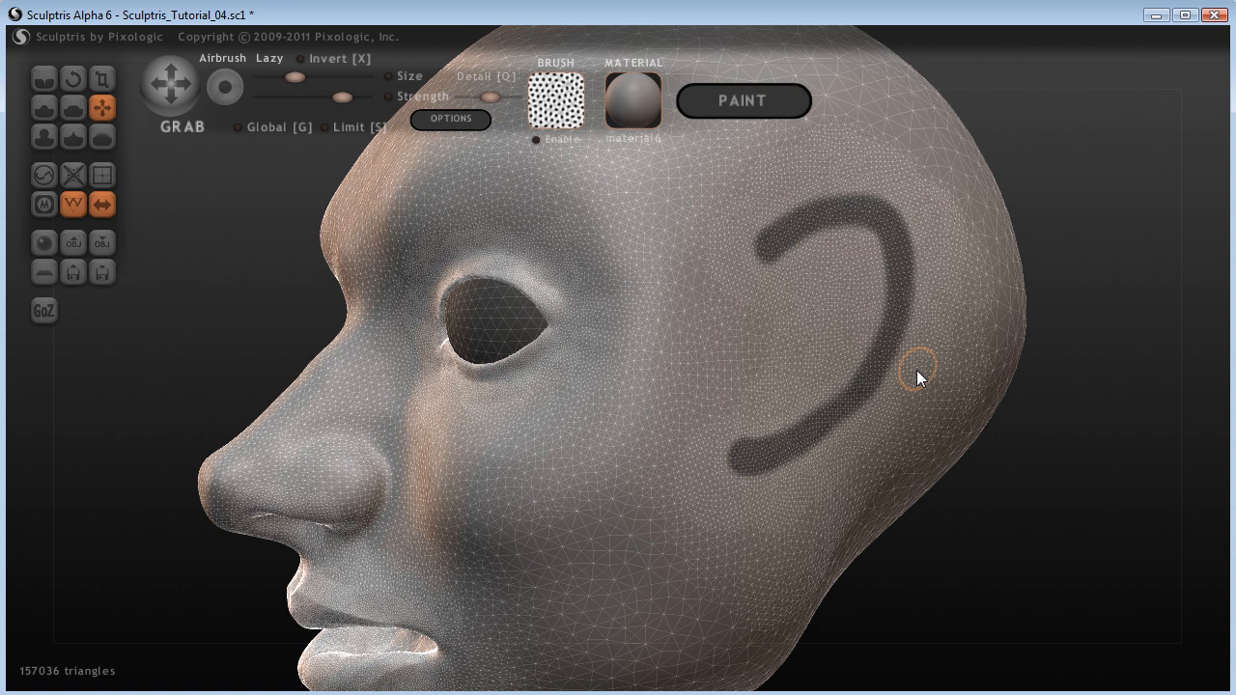
Step: Enlarge the brush, lower its strength, and thicken and soften the mask along the upper arc of the ear
ctrl+scroll(804, 243, down, 1)
ctrl+scroll(804, 244, down, 3)
scroll(768, 243, up, 3)
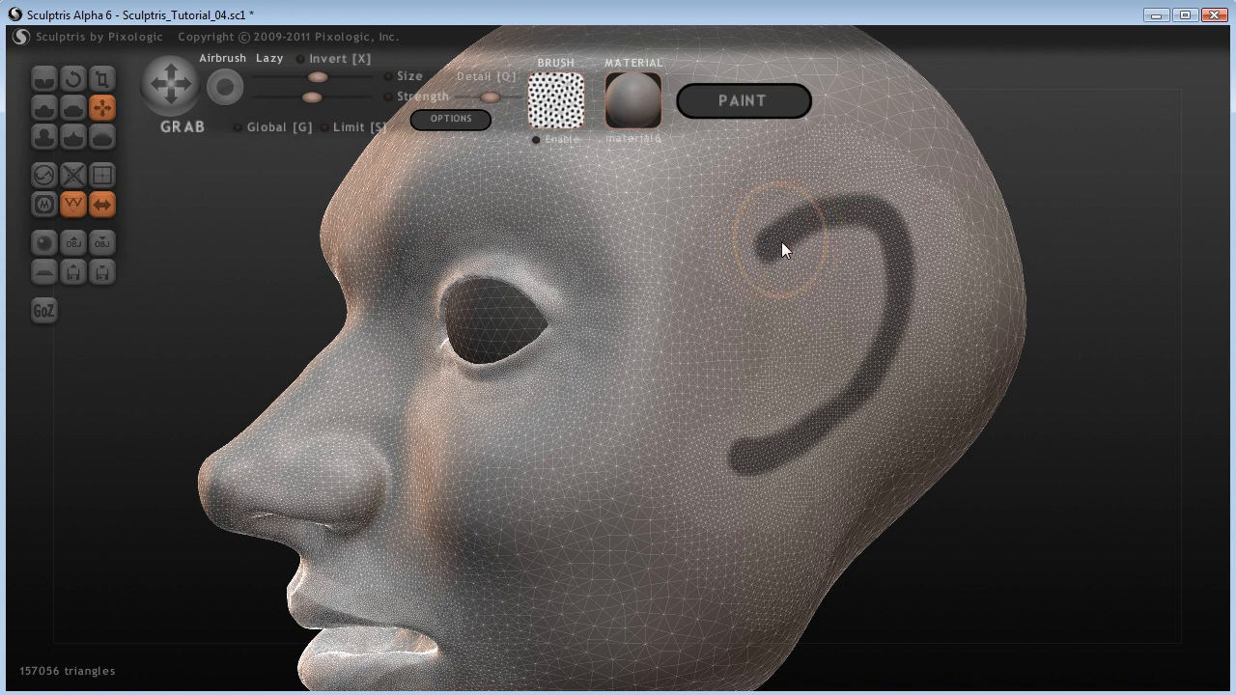
drag(777, 240, 816, 224)
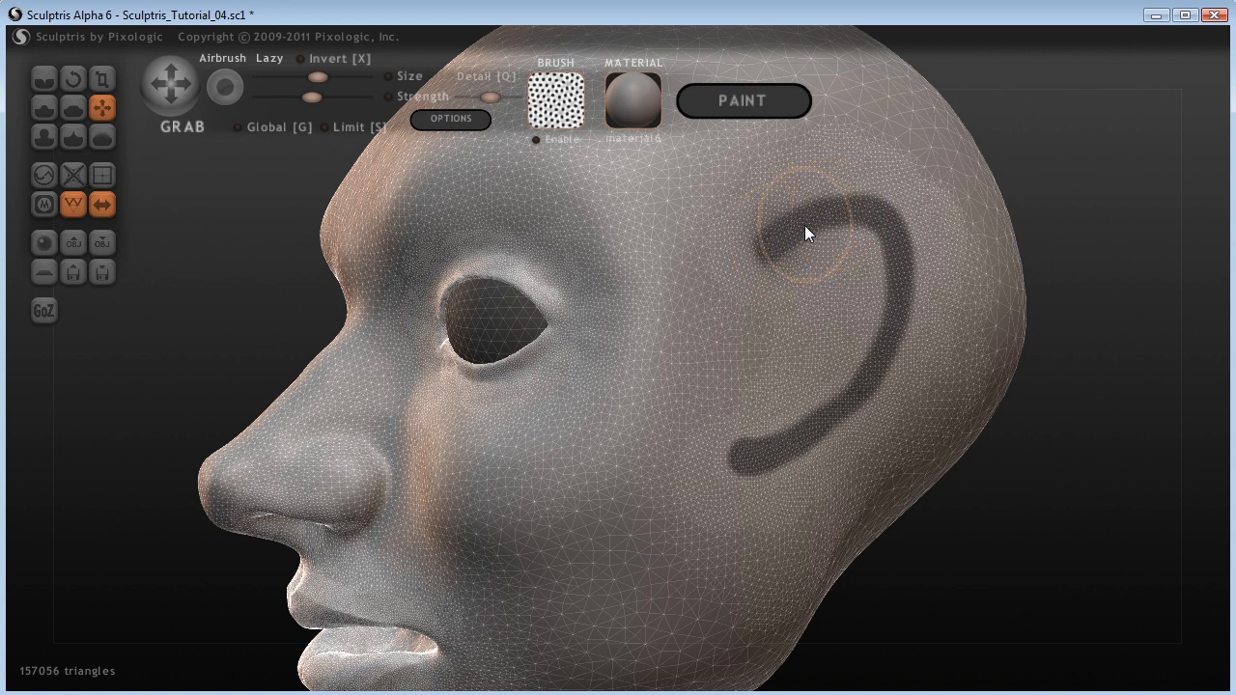
key(m)
ctrl+click(759, 253)
ctrl+click(828, 214)
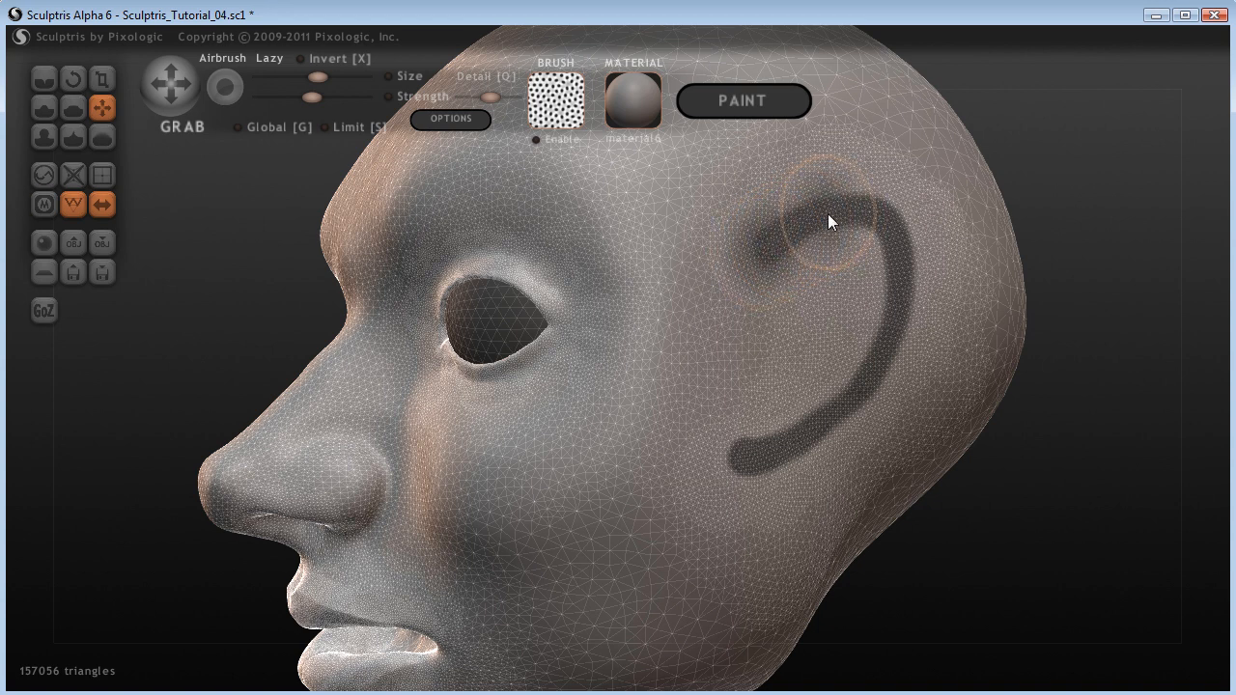
ctrl+click(801, 224)
drag(801, 224, 795, 220)
key(ctrl)
key(ctrl)
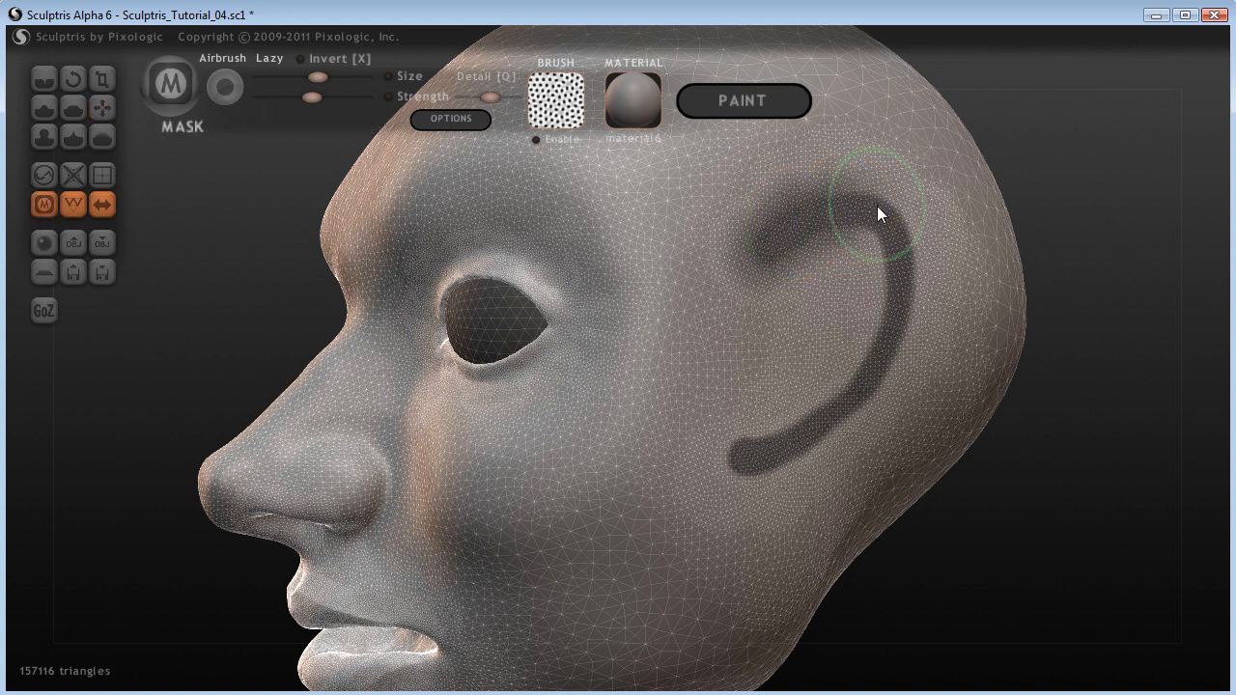
ctrl+click(877, 206)
key(ctrl)
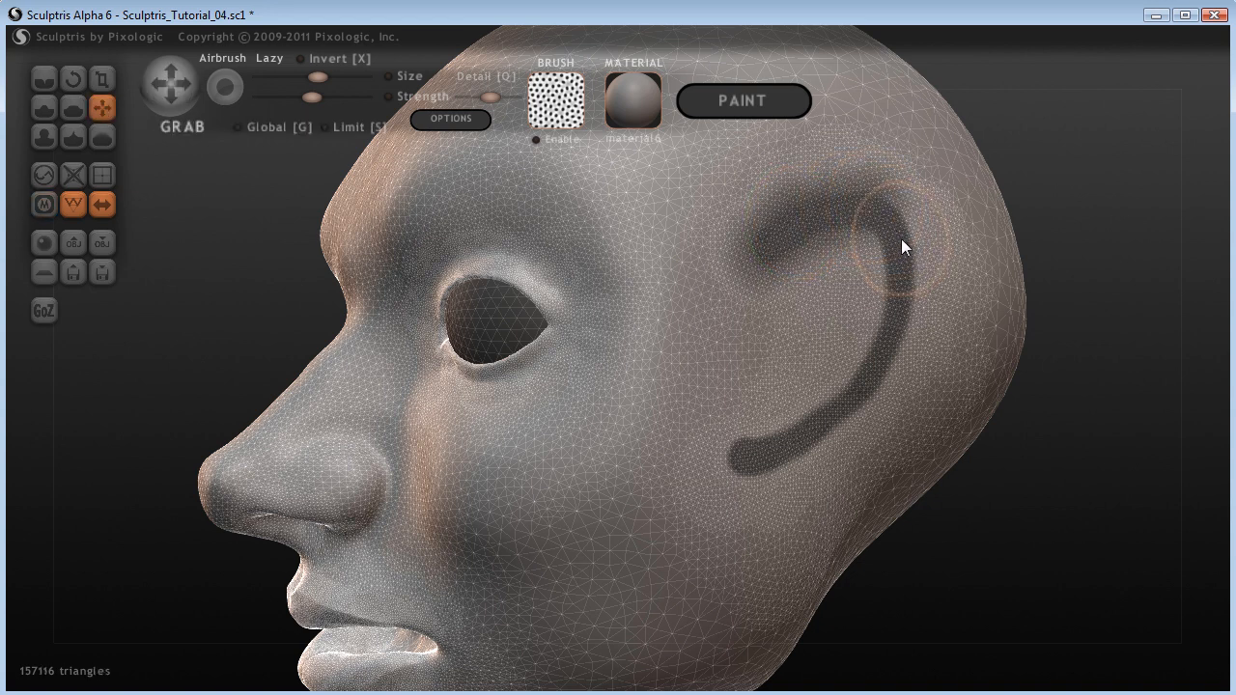
Step: Widen and soften the mask down the rear curve of the ear outline
key(ctrl)
mouse_move(901, 242)
mouse_down()
mouse_move(880, 223)
mouse_move(903, 270)
mouse_up()
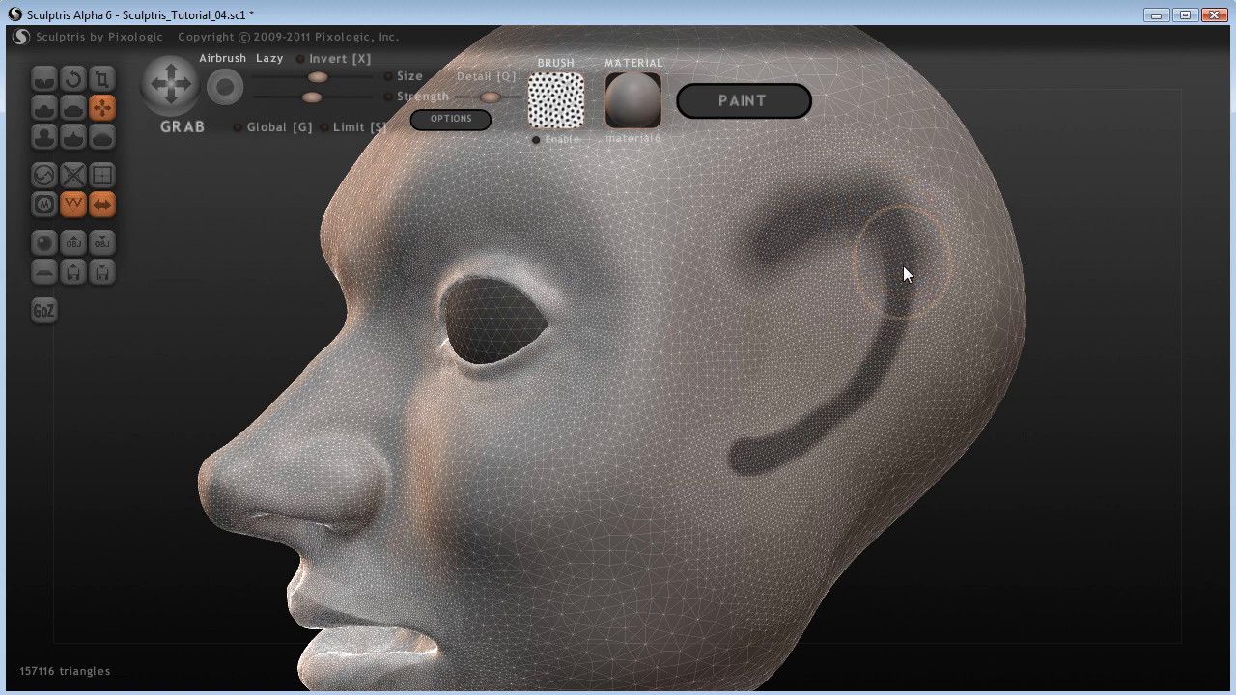
key(ctrl)
key(ctrl)
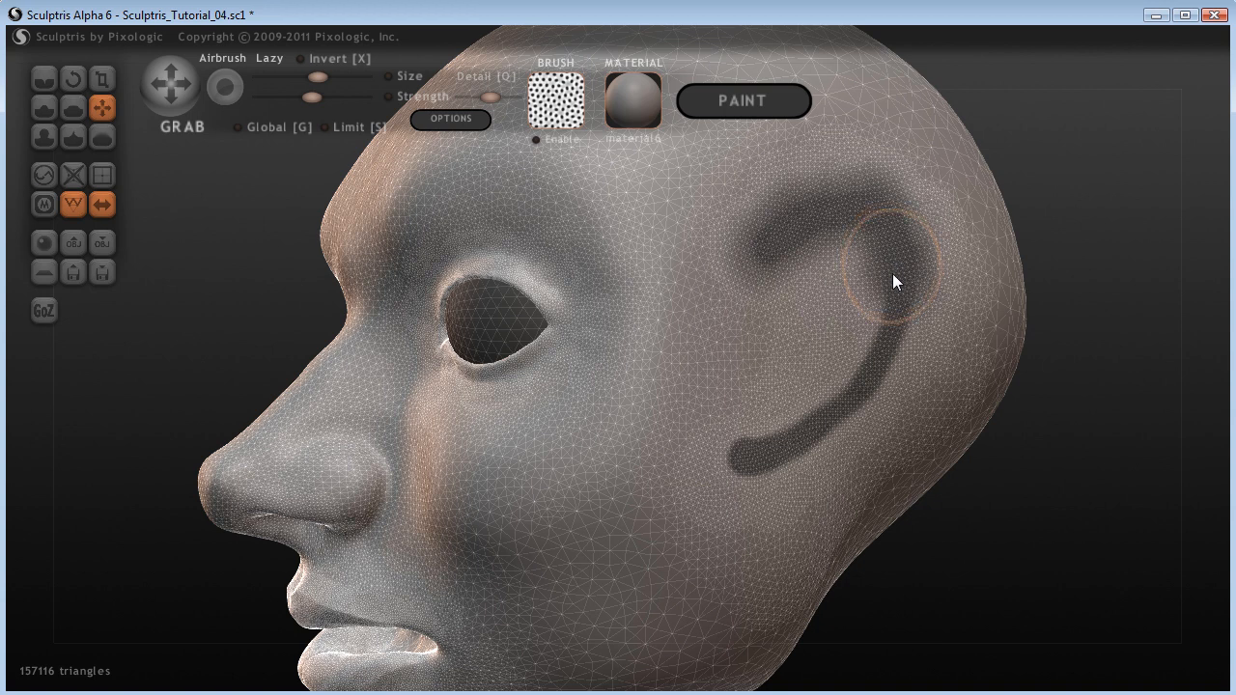
key(ctrl)
key(ctrl)
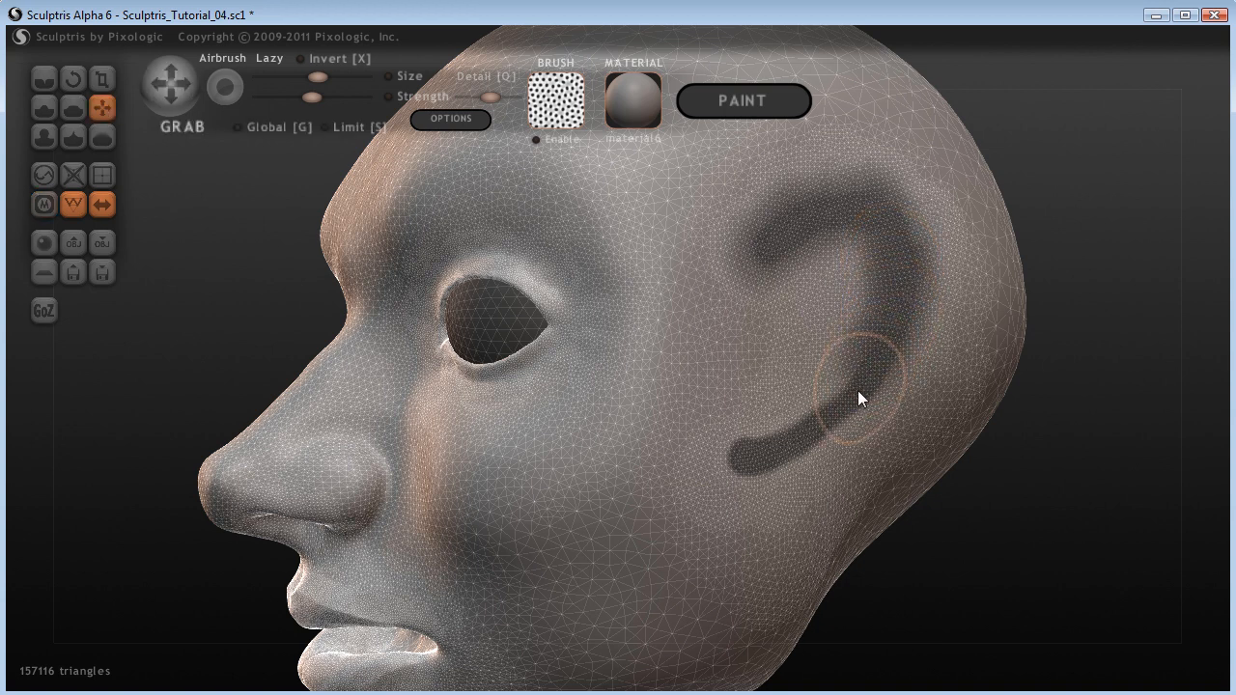
key(ctrl)
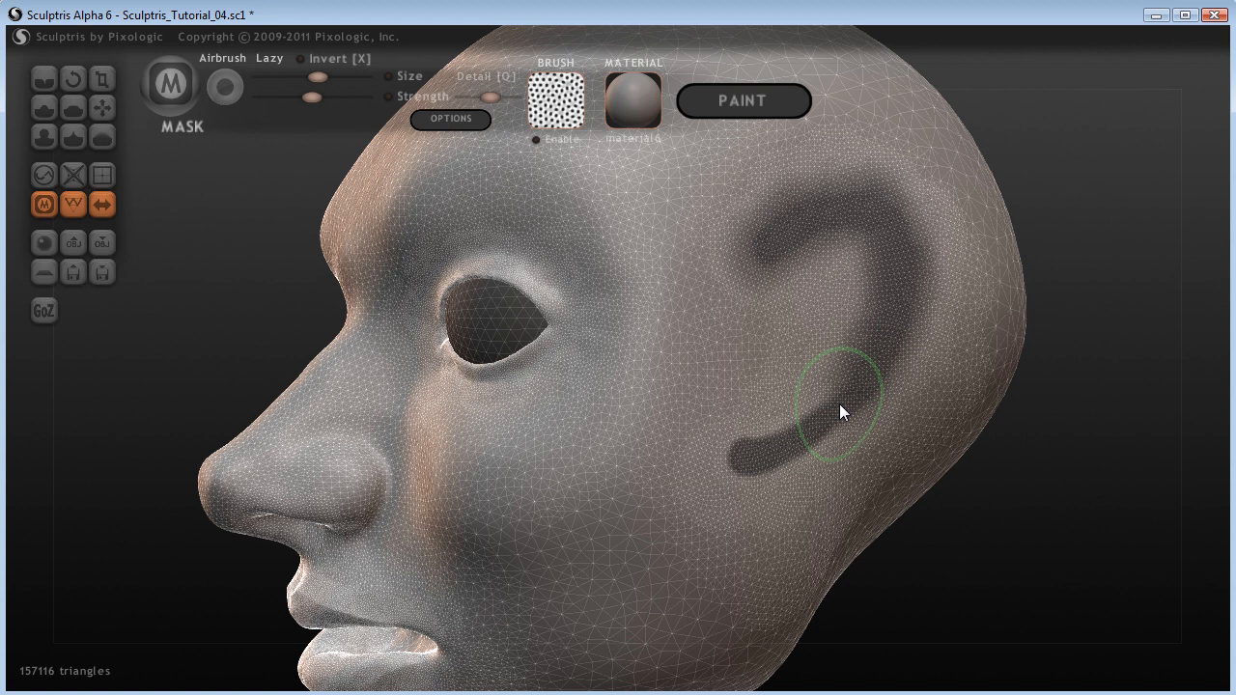
Step: Widen and soften the mask along the lower curve and earlobe end of the ear outline
mouse_move(829, 415)
mouse_down()
mouse_move(797, 446)
mouse_move(738, 461)
mouse_up()
key(m)
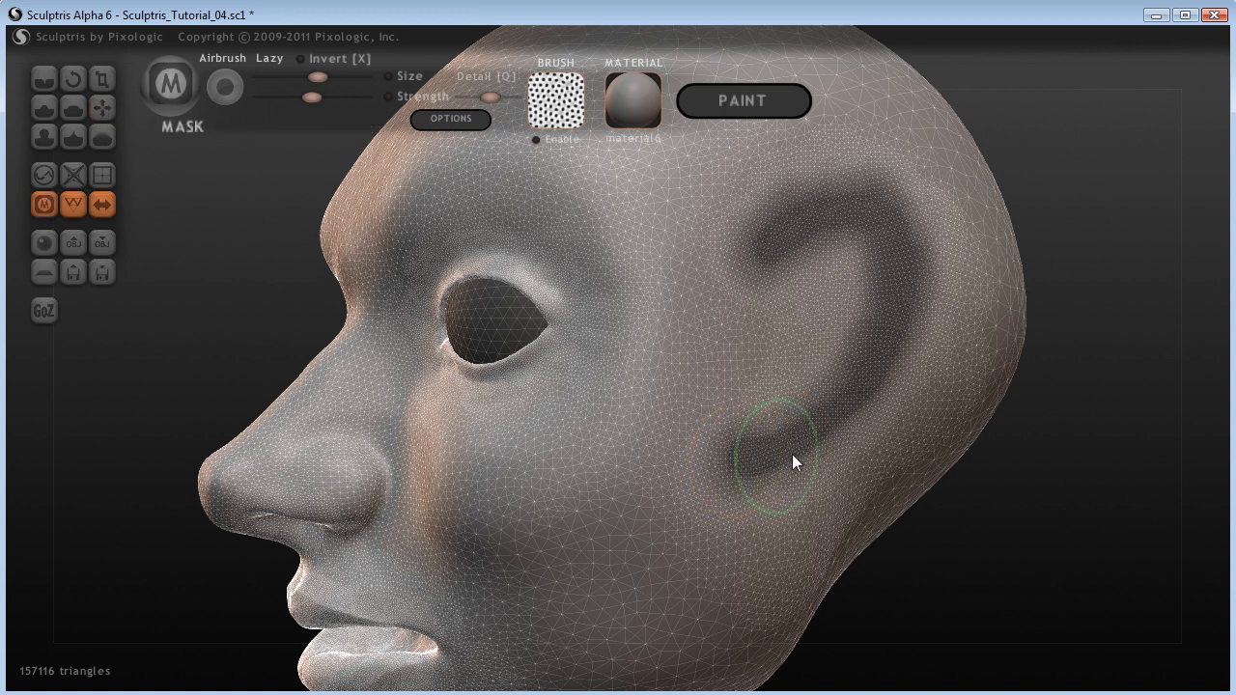
key(ctrl)
key(ctrl)
key(ctrl)
key(ctrl)
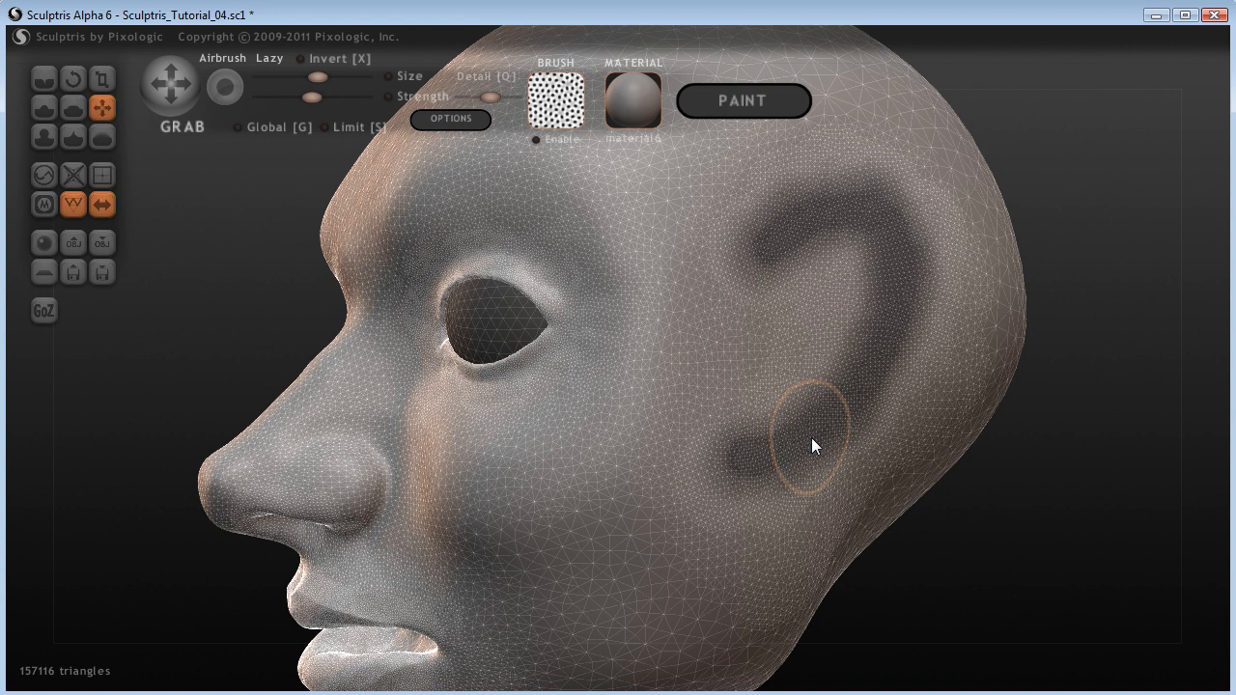
key(ctrl)
Step: Invert the mask so only the ear-shaped area stays editable, and enlarge the Grab brush to cover the ear
mouse_move(1018, 573)
mouse_down()
mouse_move(1073, 579)
mouse_move(1049, 582)
mouse_move(1035, 543)
mouse_up()
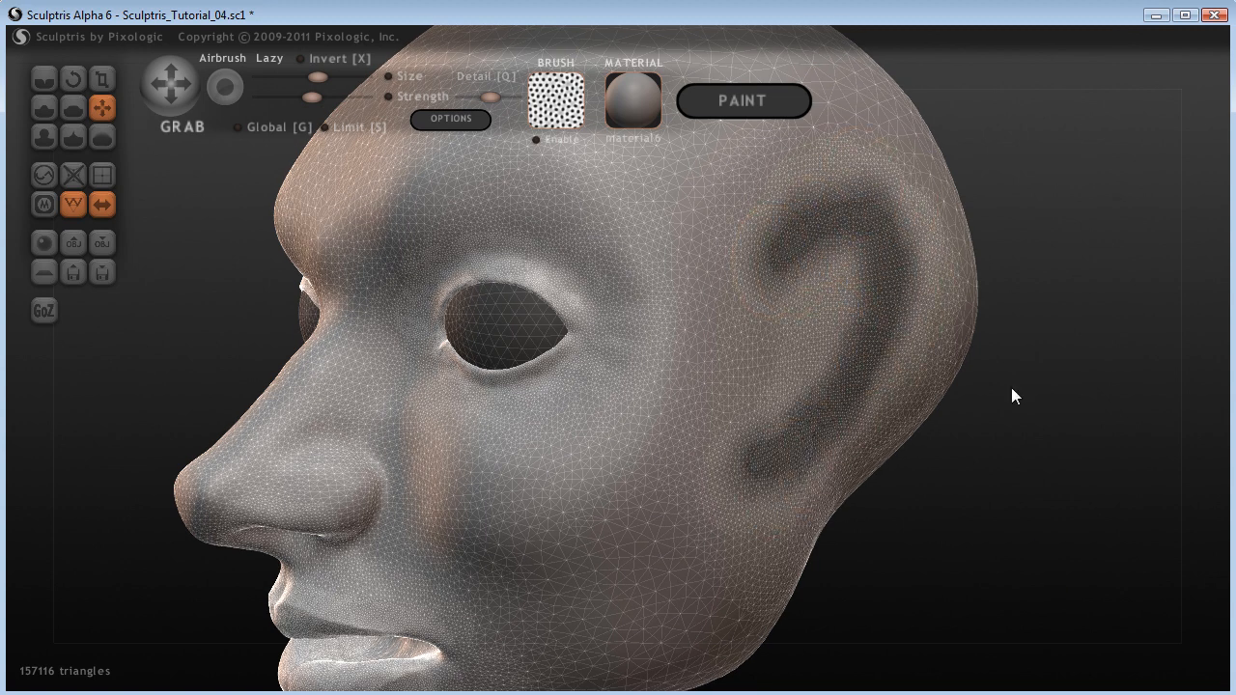
scroll(1001, 466, down, 4)
mouse_move(860, 458)
mouse_down()
mouse_move(926, 451)
mouse_move(878, 460)
mouse_up()
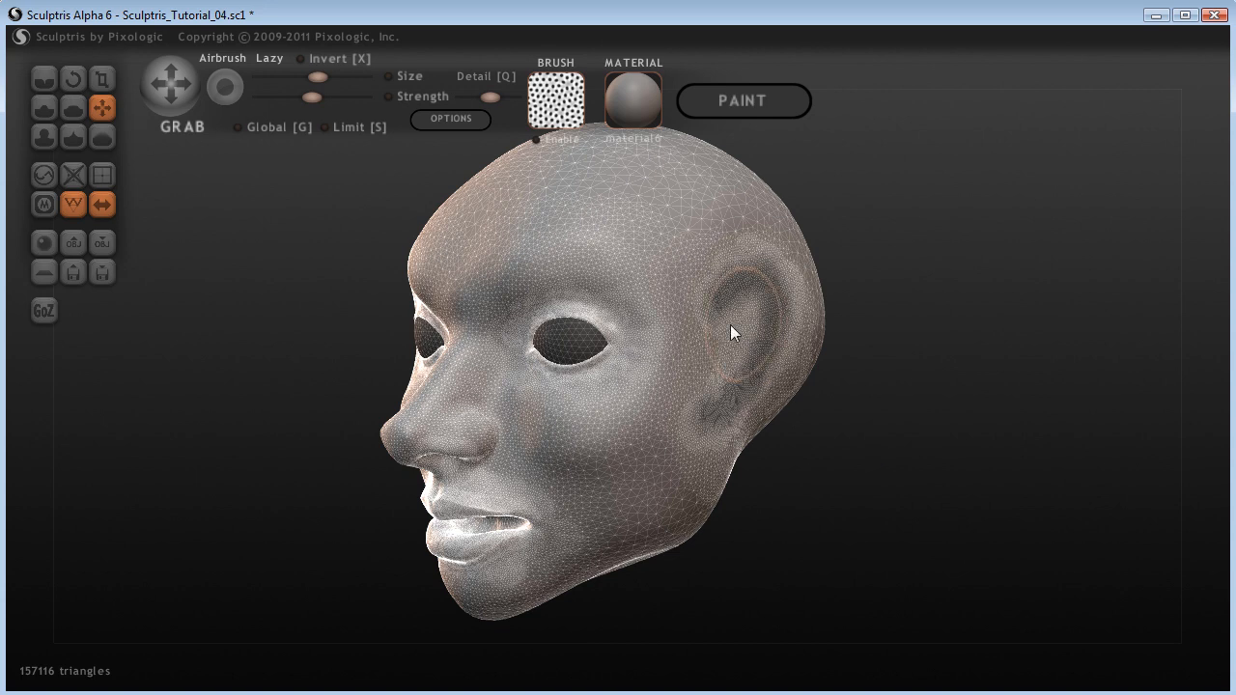
right_drag(777, 297, 787, 339)
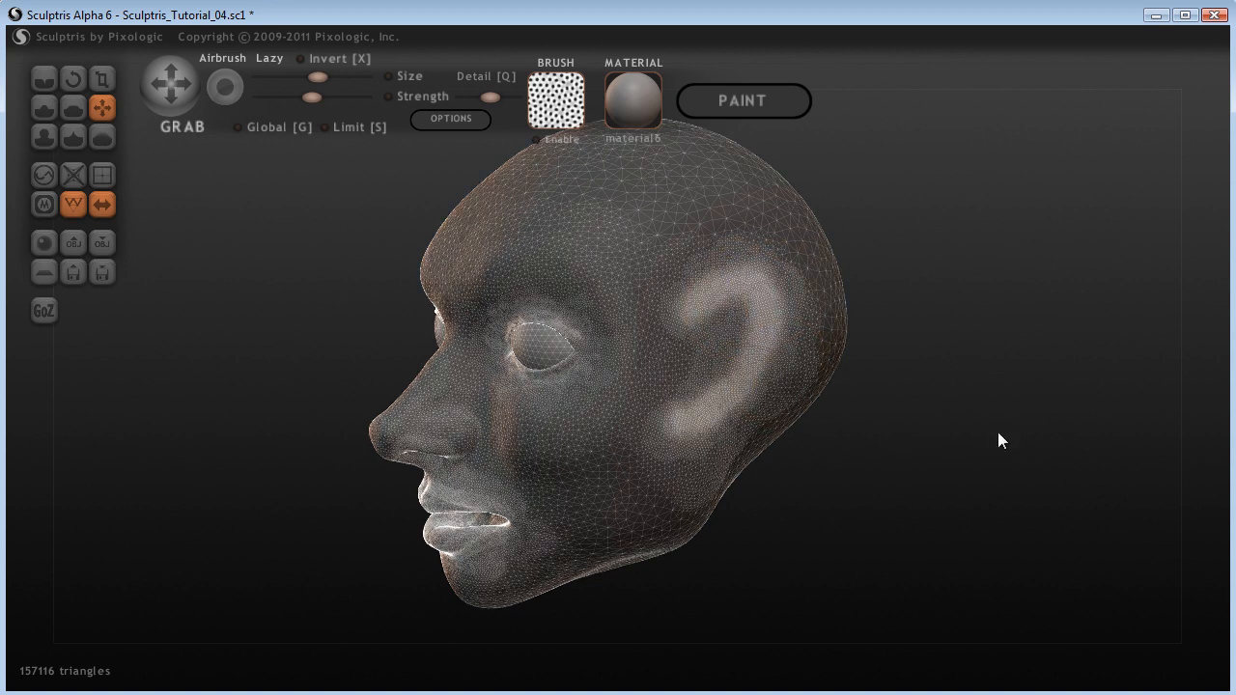
mouse_move(893, 520)
right_down()
mouse_move(998, 495)
mouse_move(765, 333)
right_up()
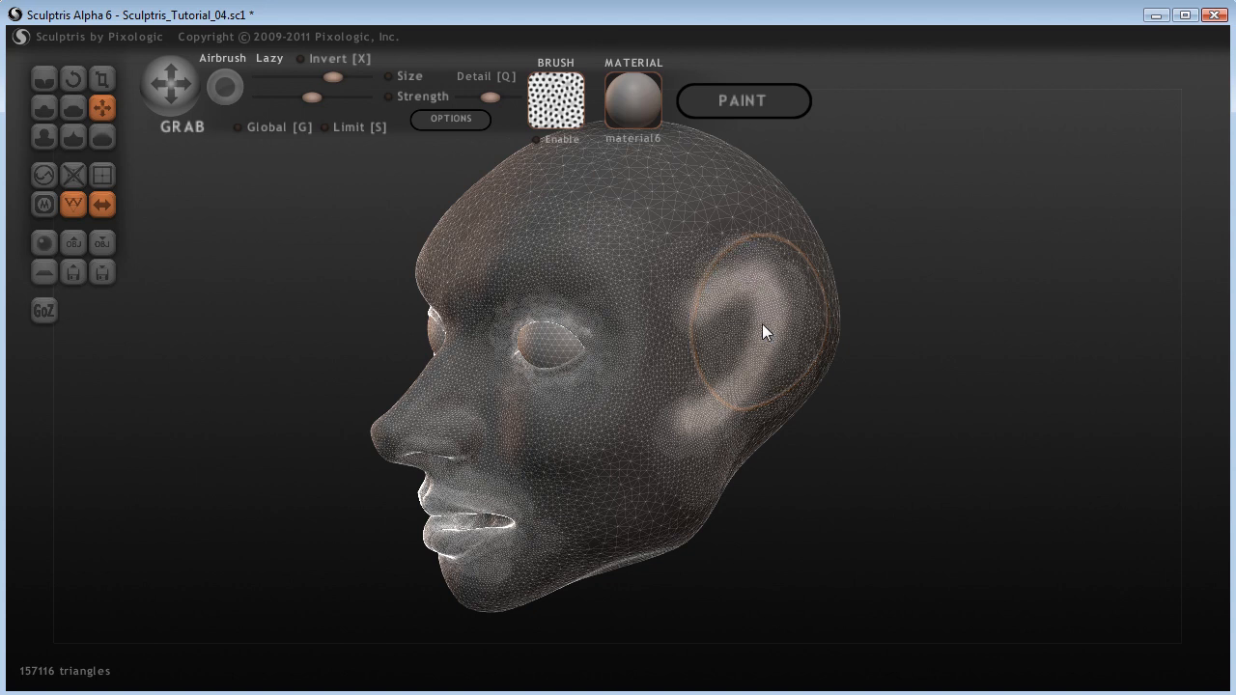
right_drag(852, 527, 919, 548)
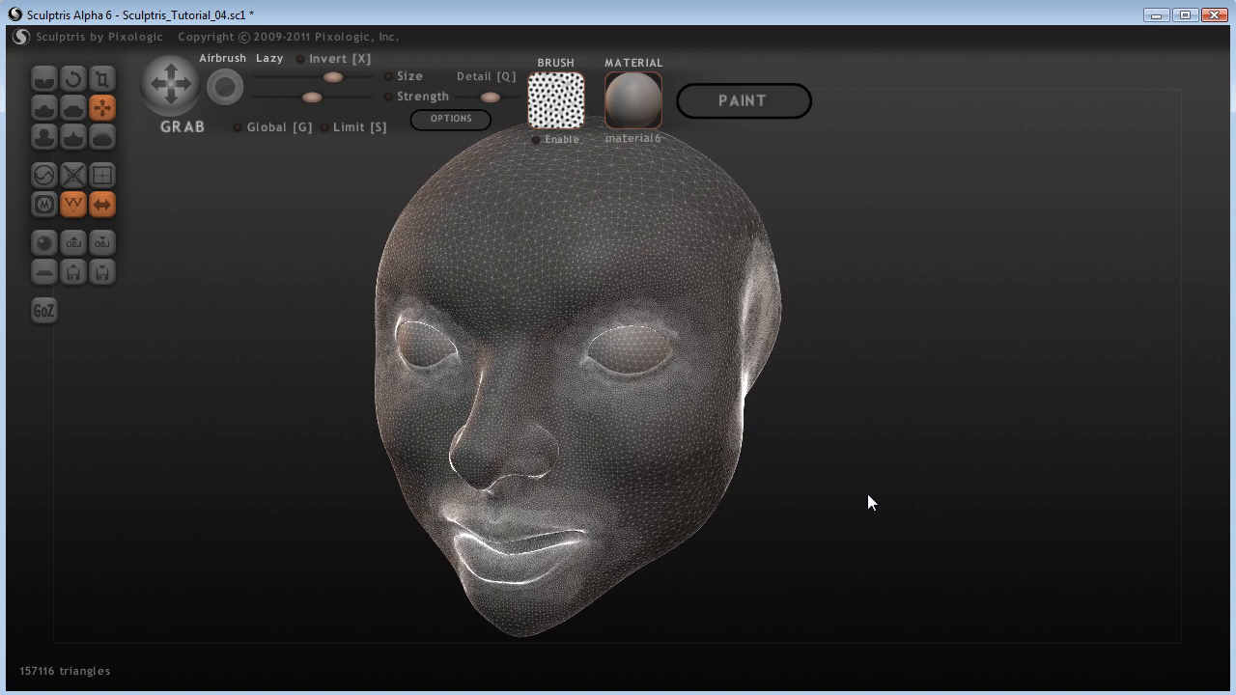
right_drag(632, 362, 866, 450)
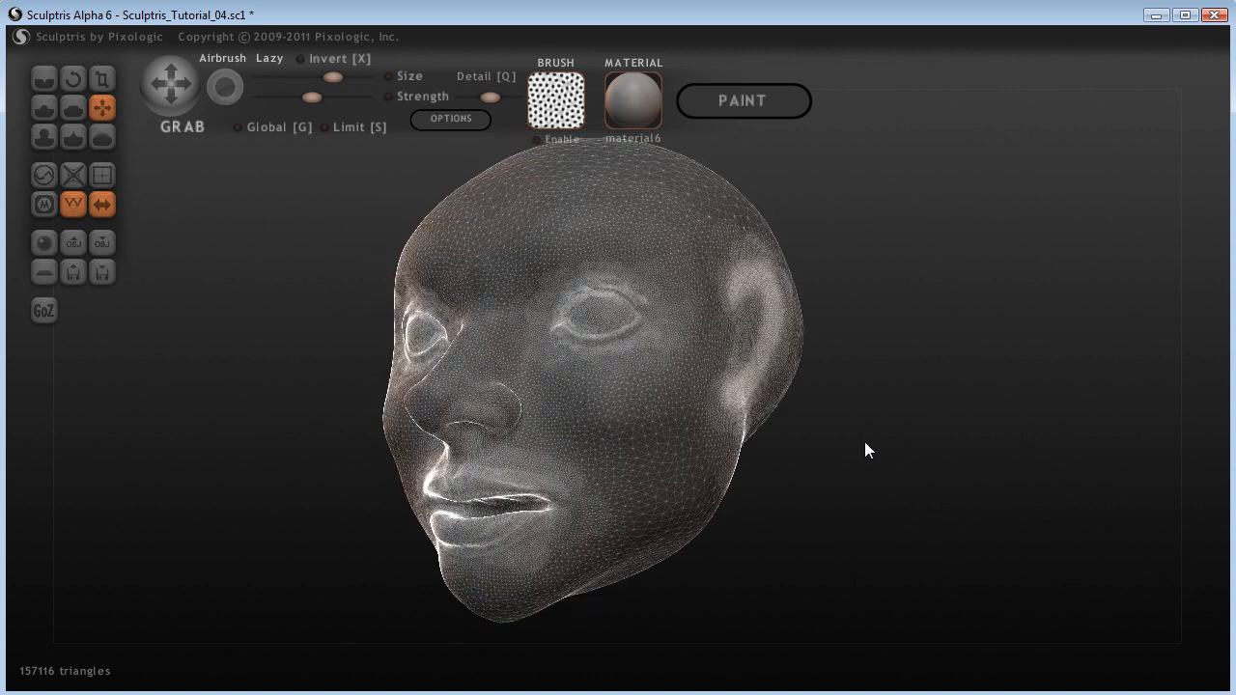
Step: Undo the last change made to the eyeballs
mouse_move(865, 444)
right_down()
mouse_move(844, 447)
mouse_move(861, 458)
right_up()
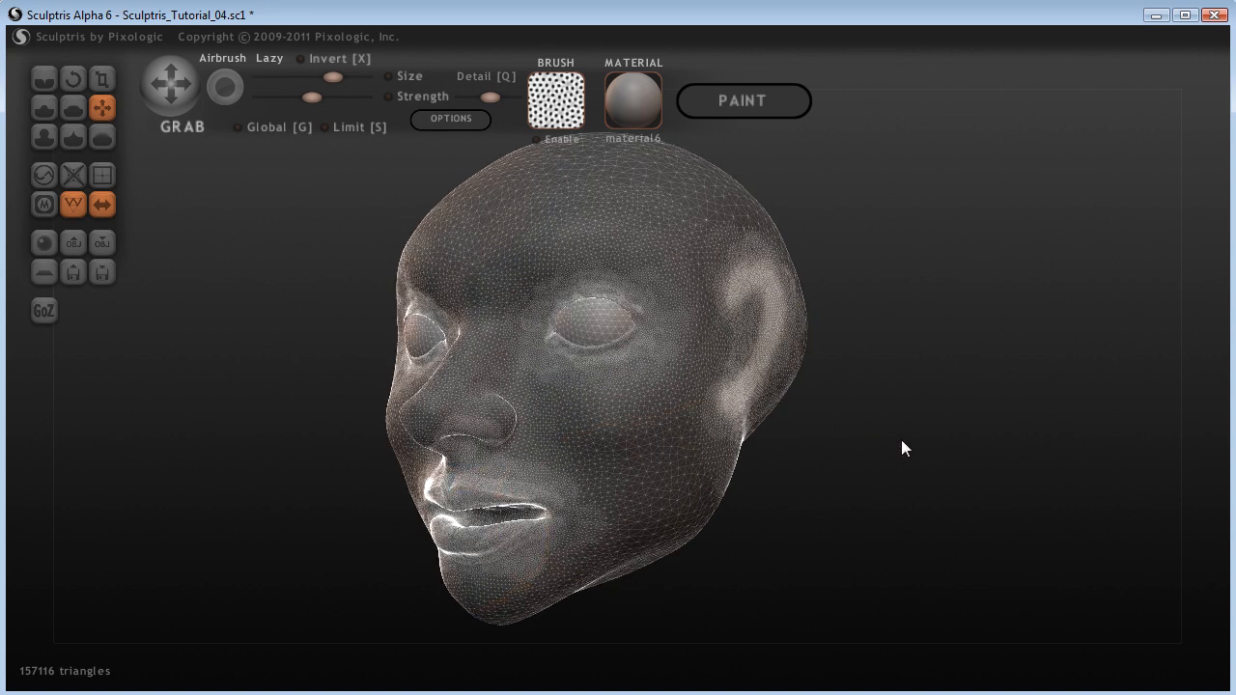
right_drag(903, 447, 821, 411)
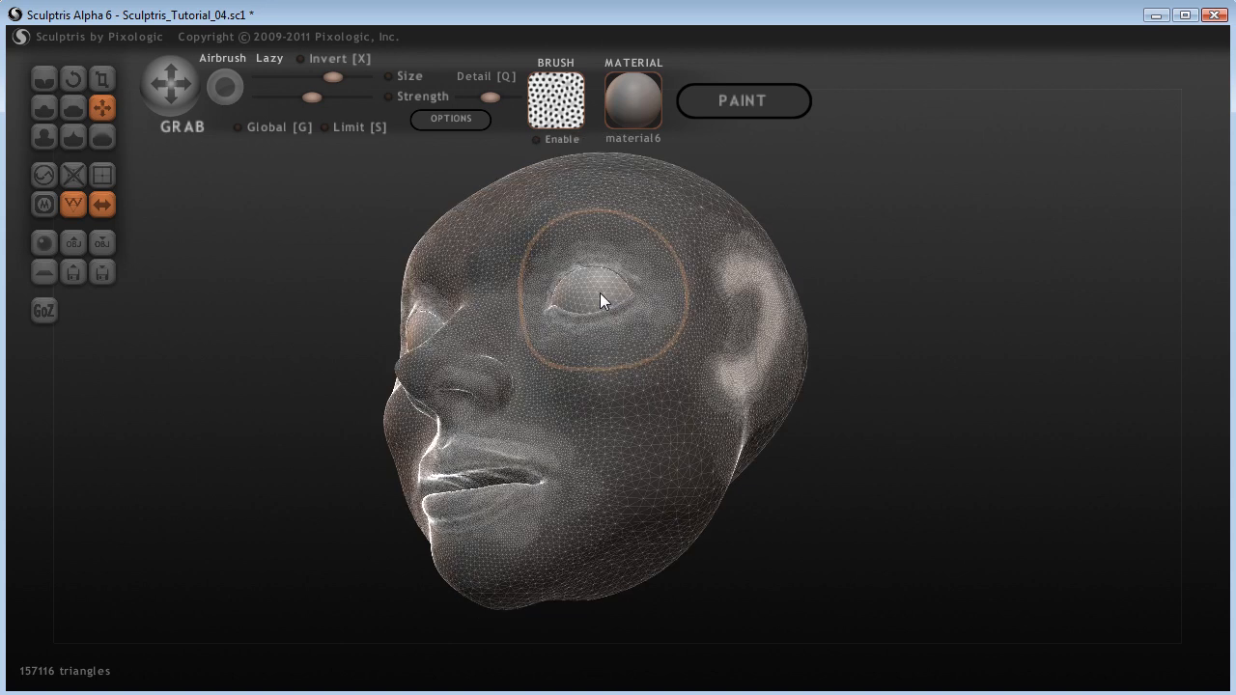
key(ctrl+z)
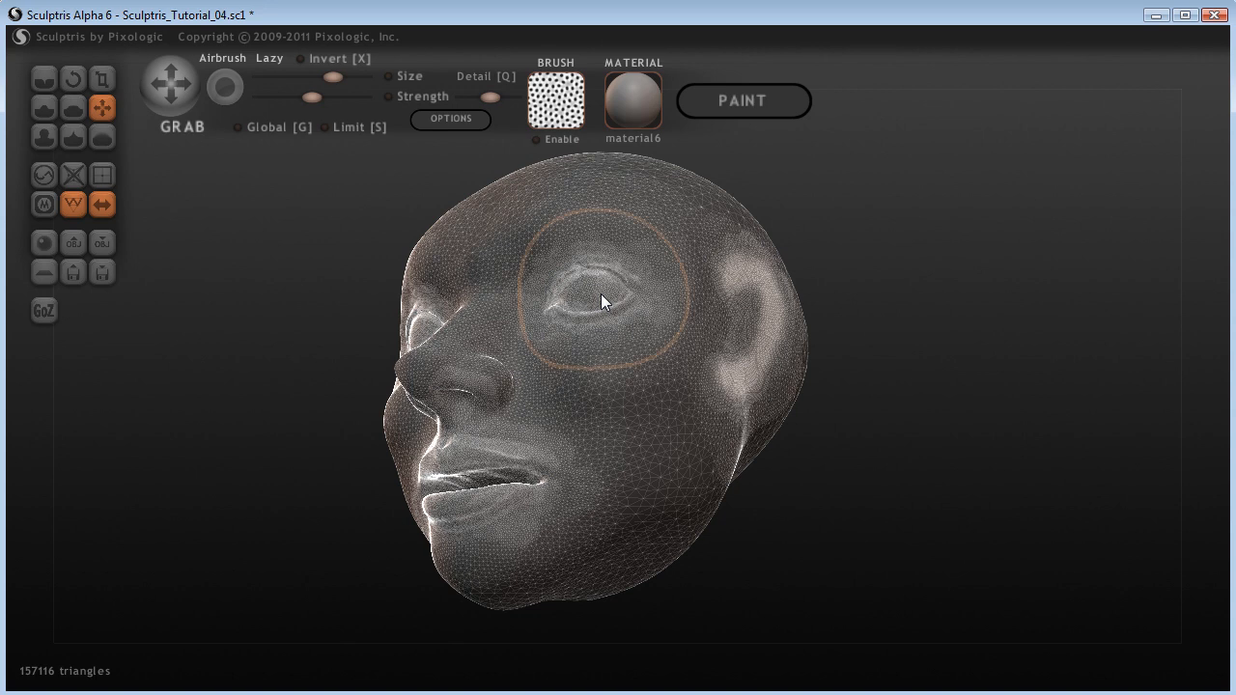
Step: Pull the unmasked upper ear outward and backward with the Grab brush to form a long, raised ear
mouse_move(953, 277)
right_down()
mouse_move(981, 378)
mouse_move(930, 308)
right_up()
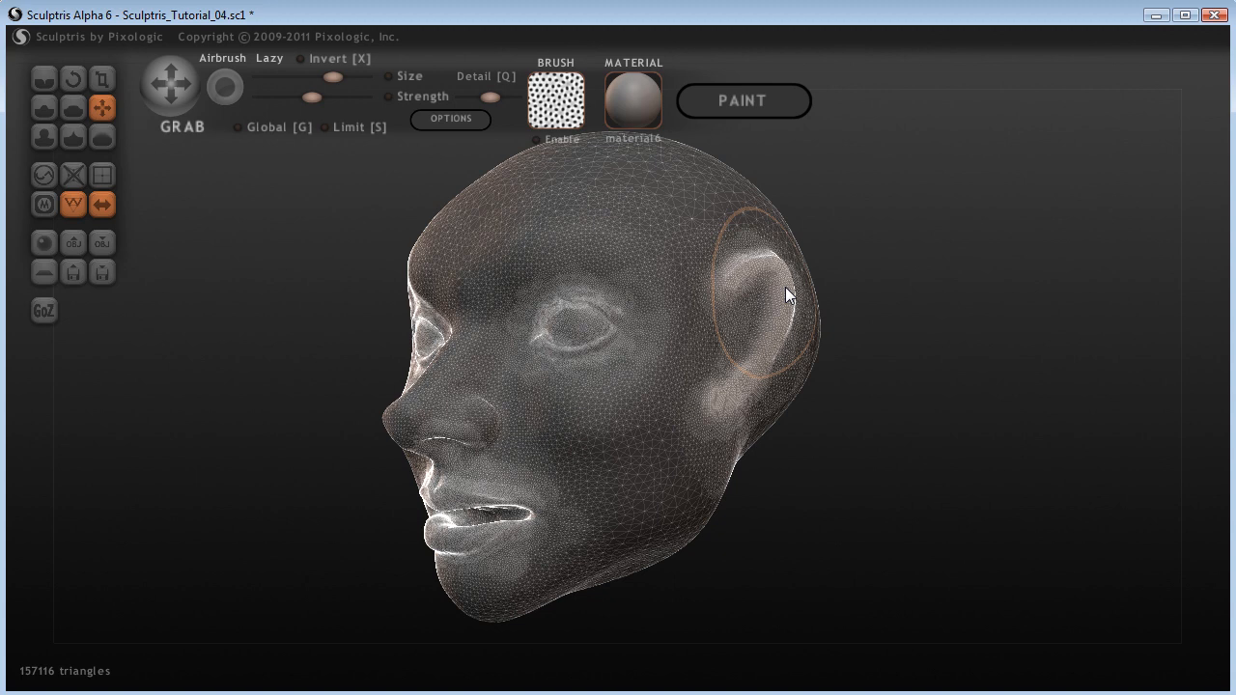
drag(785, 287, 805, 278)
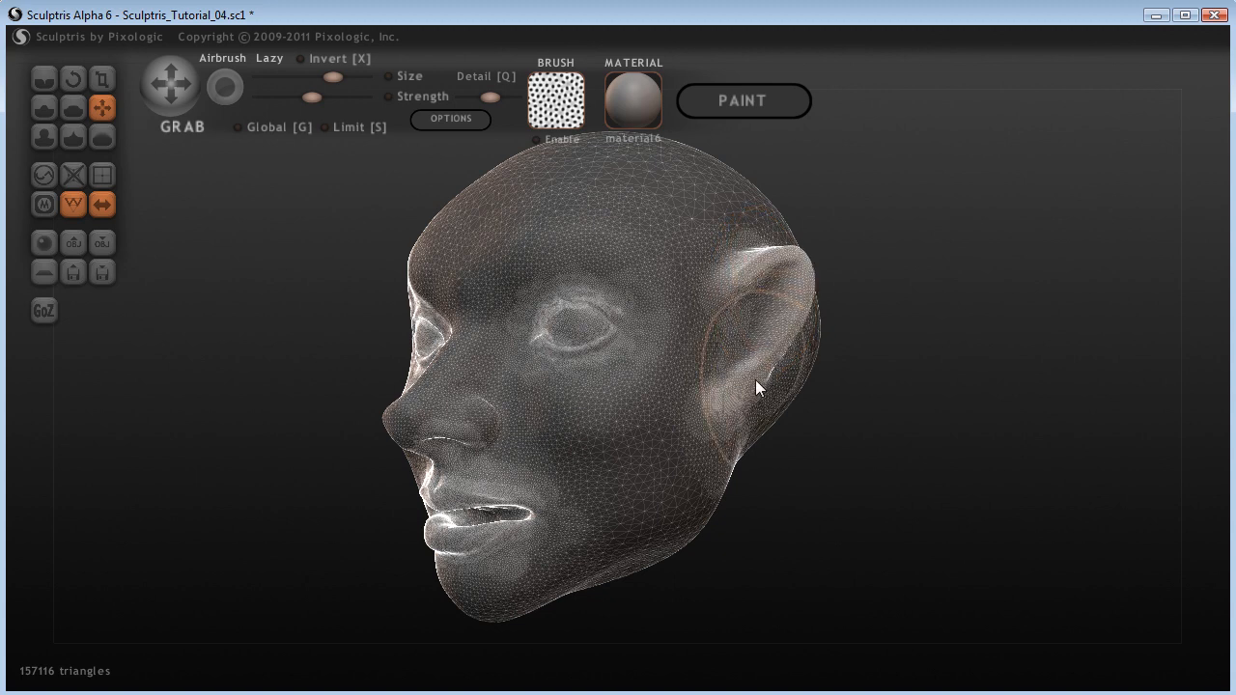
drag(808, 294, 836, 253)
drag(907, 432, 788, 509)
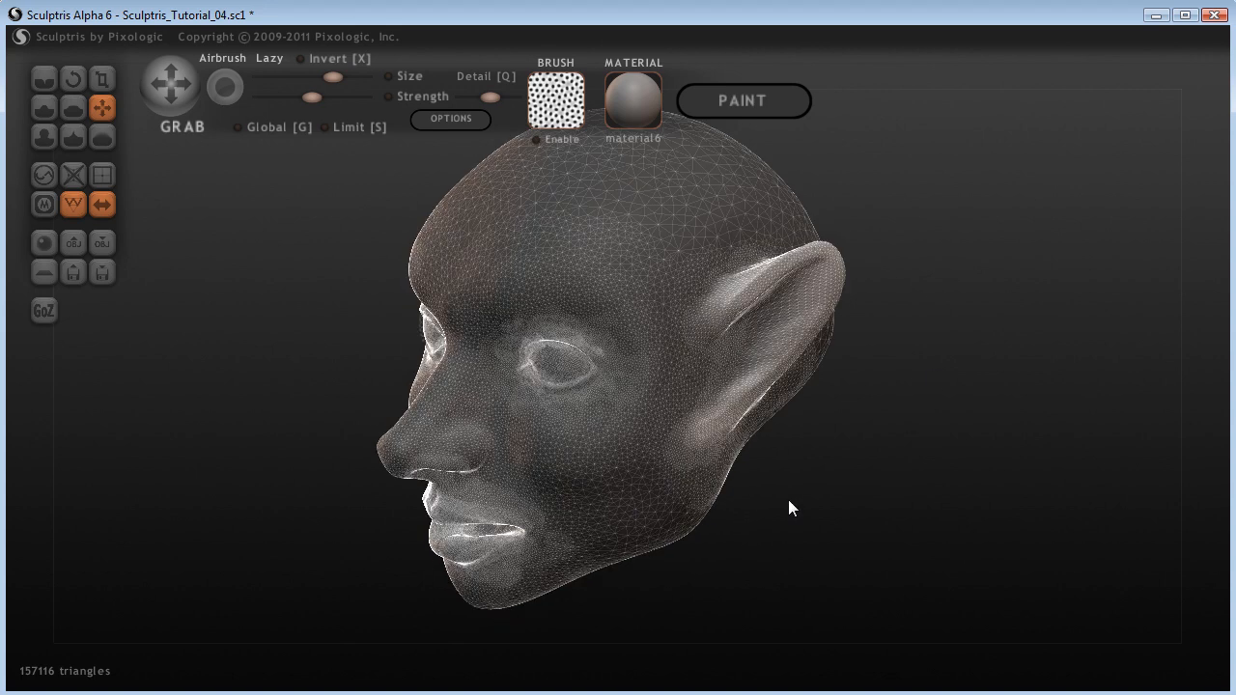
Step: Refine the ear with the Grab brush from front and side, shaping its tip and pulling its upper rim downward
drag(788, 500, 841, 461)
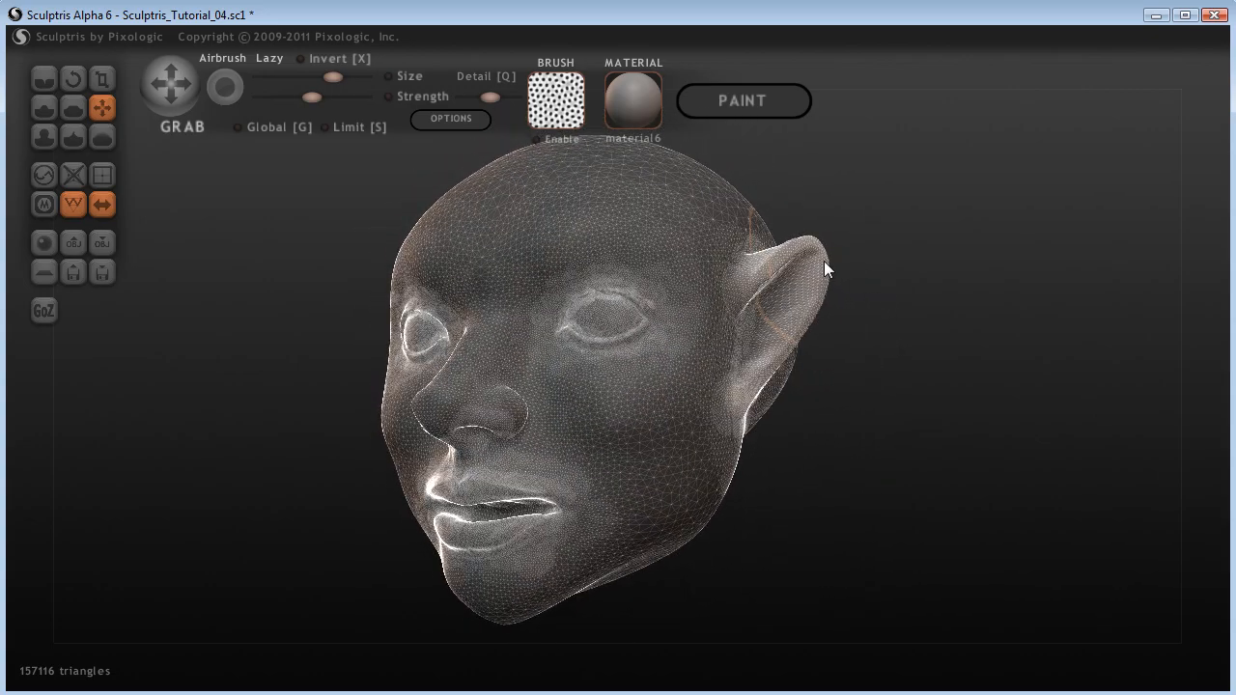
drag(825, 263, 1018, 332)
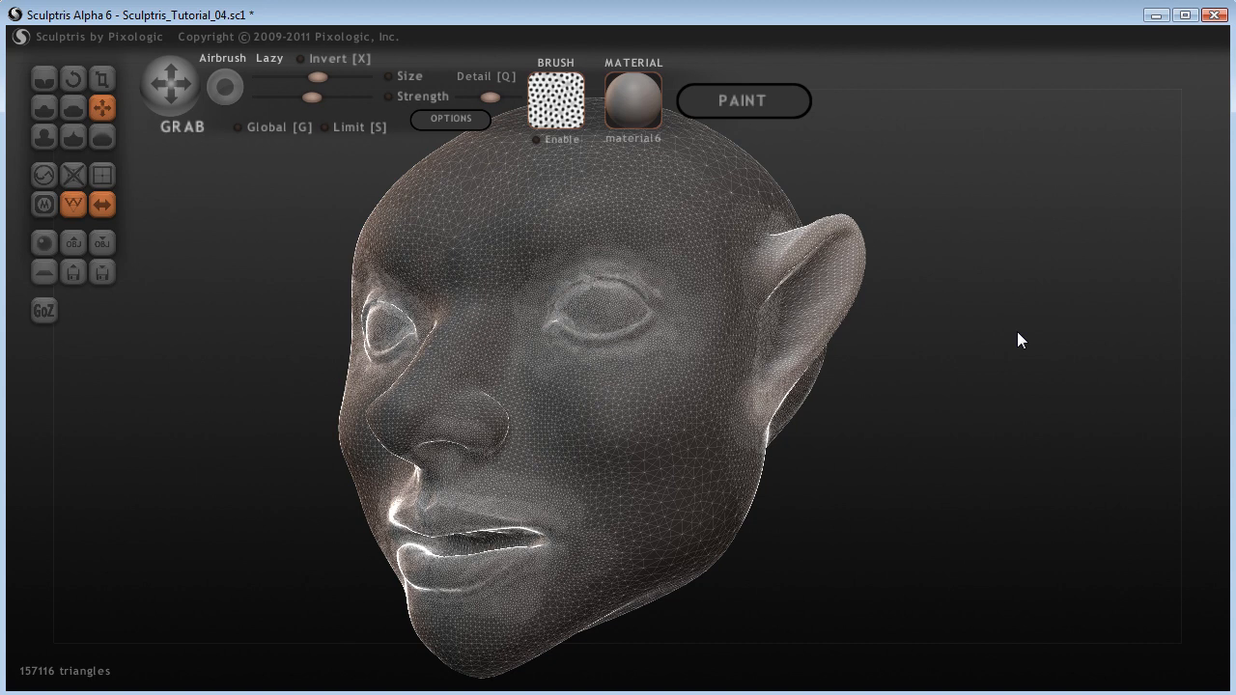
drag(1017, 332, 922, 487)
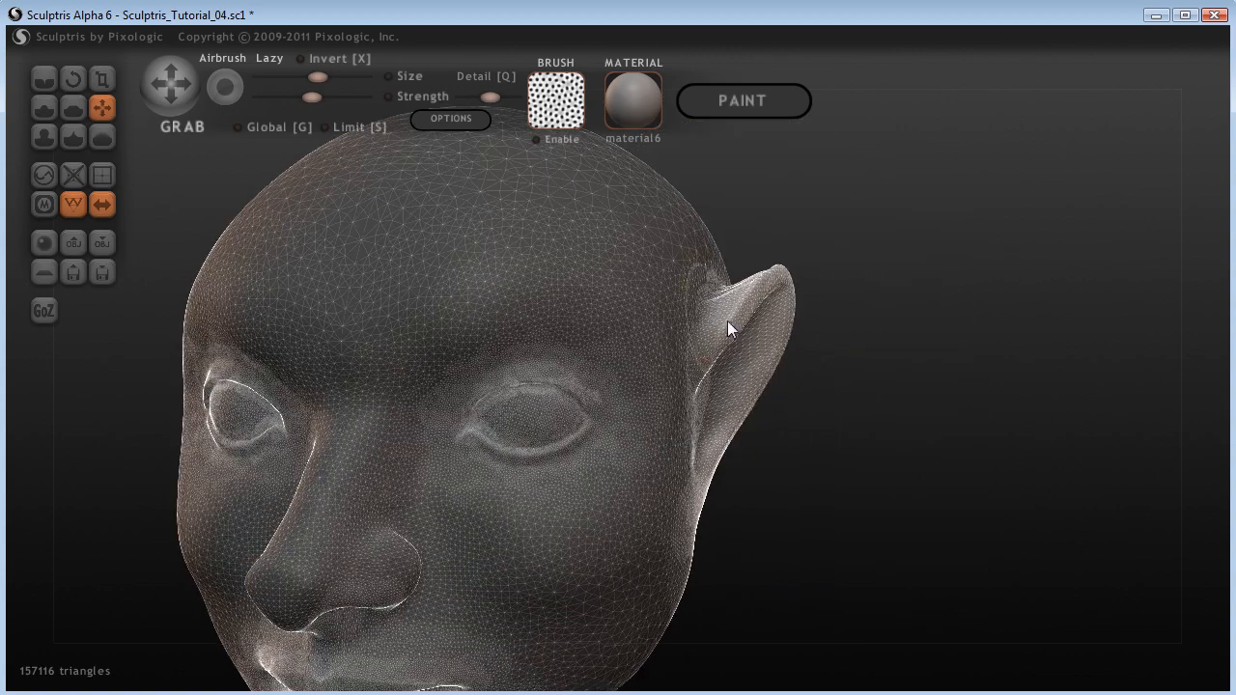
mouse_move(897, 338)
mouse_down()
mouse_move(807, 308)
mouse_move(848, 290)
mouse_move(796, 473)
mouse_move(719, 458)
mouse_move(756, 485)
mouse_move(725, 472)
mouse_up()
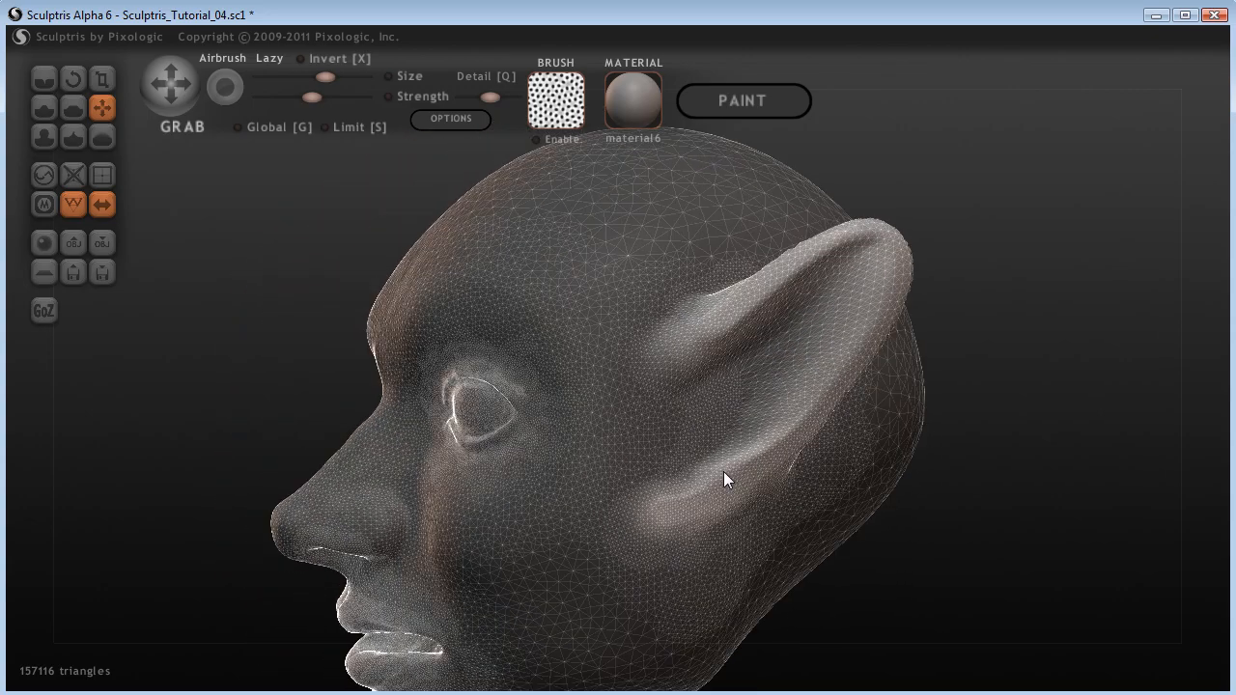
mouse_move(839, 247)
mouse_down()
mouse_move(798, 279)
mouse_move(809, 290)
mouse_up()
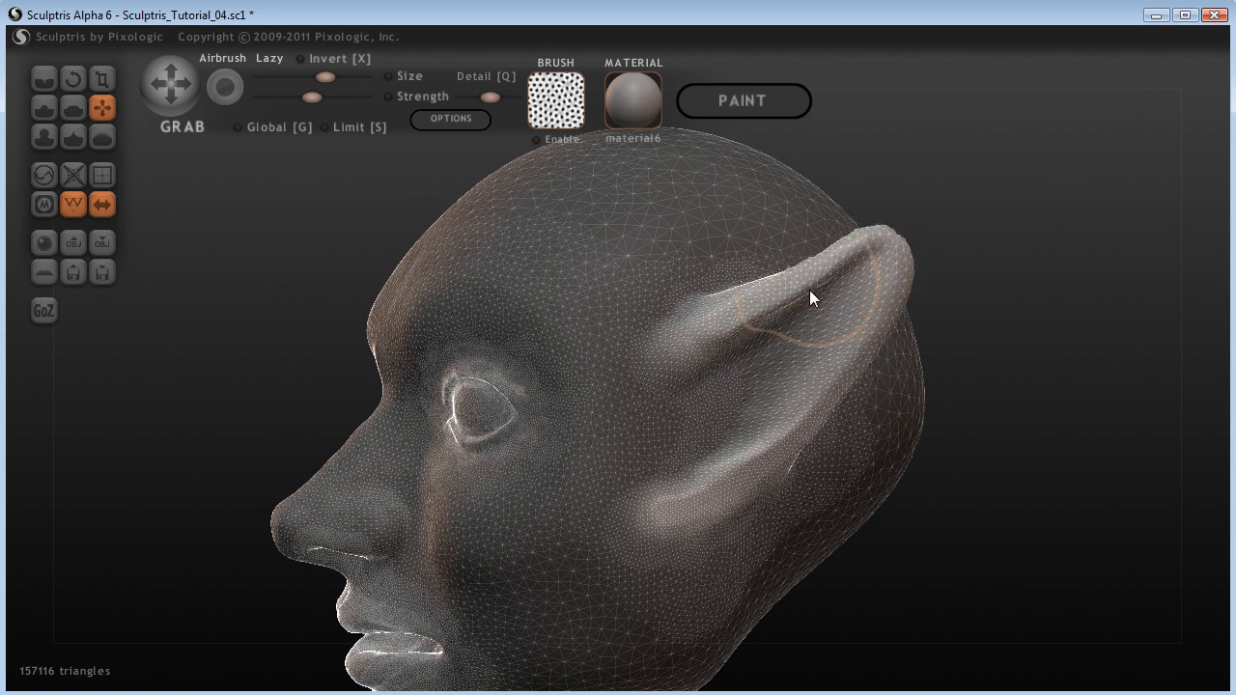
Step: Clear the mask from the whole head and check the ear's shape from the side and above
drag(945, 557, 933, 482)
mouse_move(927, 379)
mouse_down()
mouse_move(950, 393)
mouse_move(886, 375)
mouse_move(878, 406)
mouse_up()
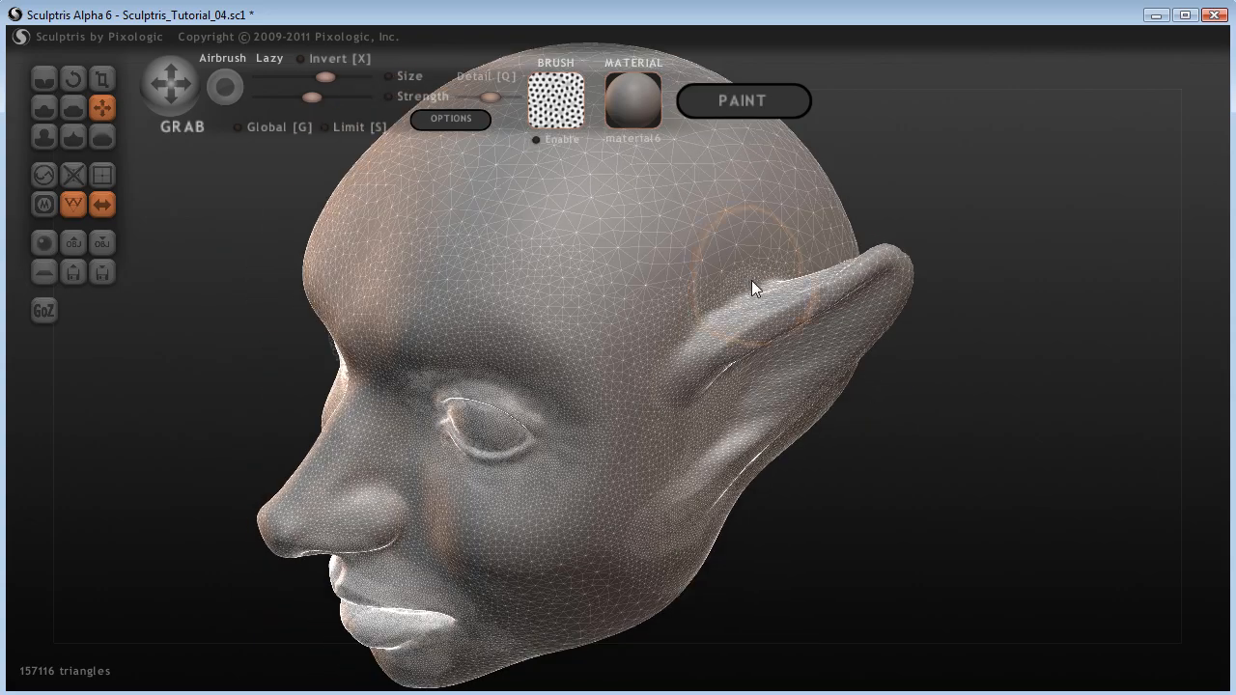
scroll(751, 279, up, 3)
drag(1040, 173, 1003, 503)
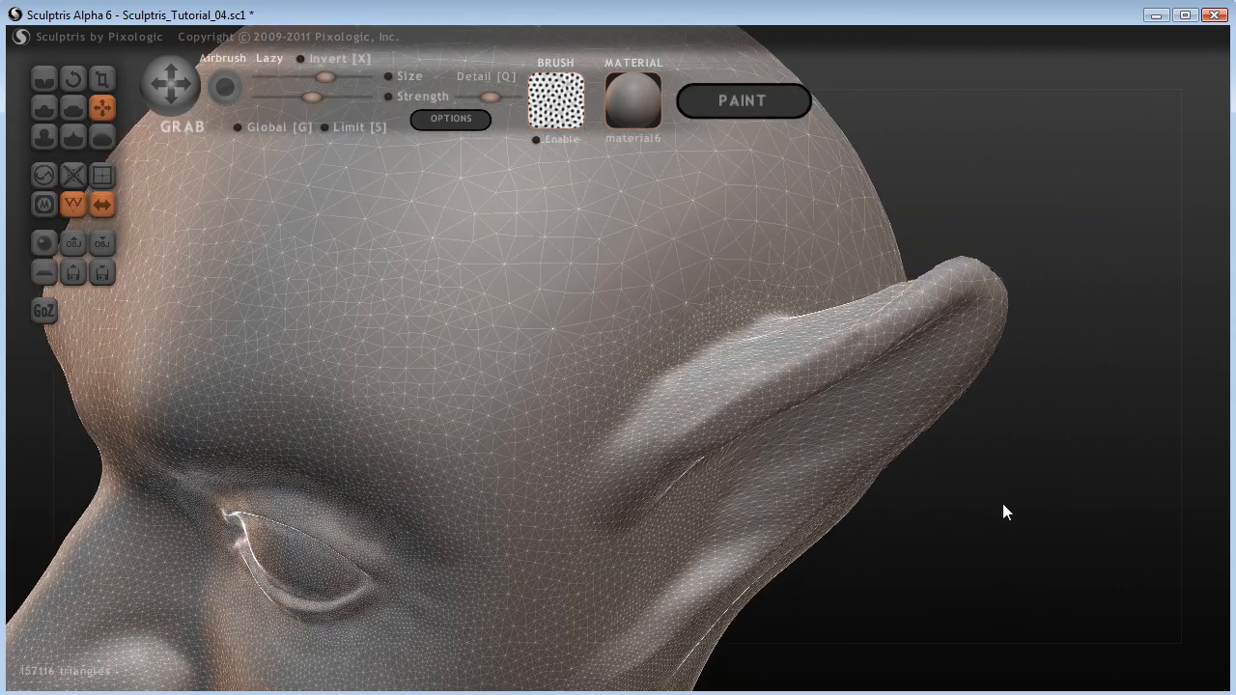
scroll(1040, 274, down, 3)
drag(1041, 274, 1010, 323)
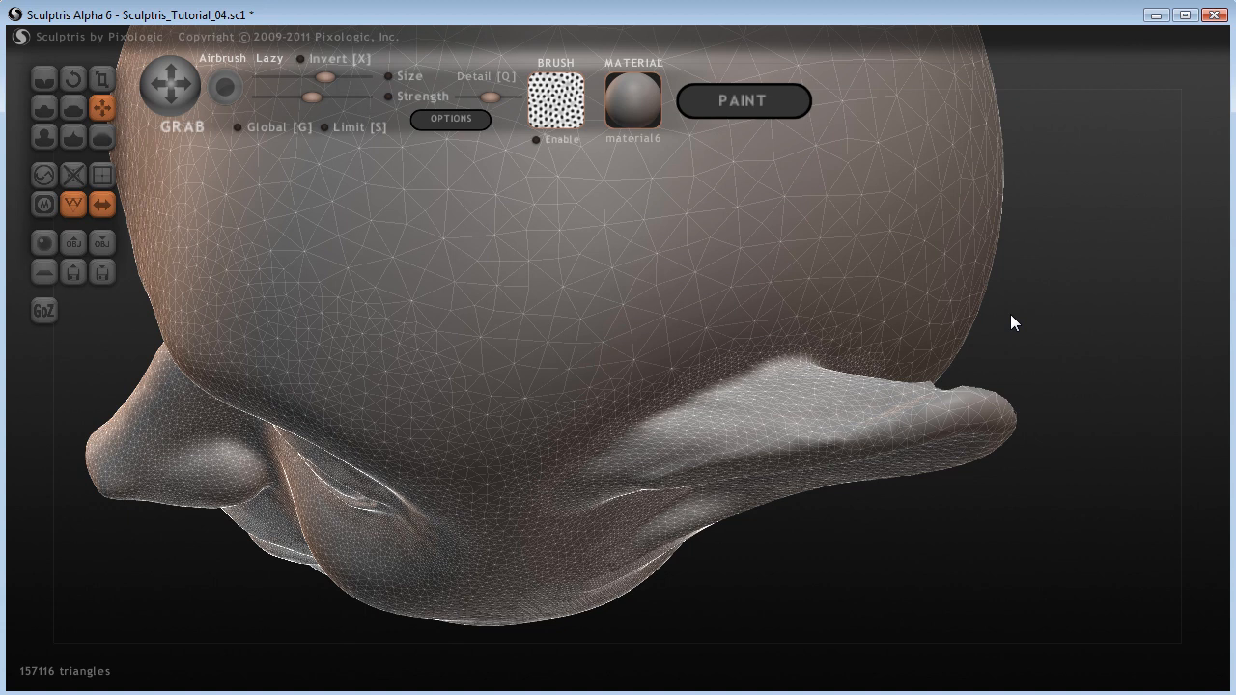
Step: Reshape the front upper base of the ear and the rear surface near its tip
drag(776, 386, 666, 414)
click(749, 367)
mouse_move(1039, 311)
mouse_down()
mouse_move(778, 223)
mouse_move(774, 232)
mouse_up()
mouse_move(394, 327)
mouse_down()
mouse_move(387, 392)
mouse_move(524, 432)
mouse_move(534, 574)
mouse_move(466, 530)
mouse_move(388, 410)
mouse_move(412, 353)
mouse_up()
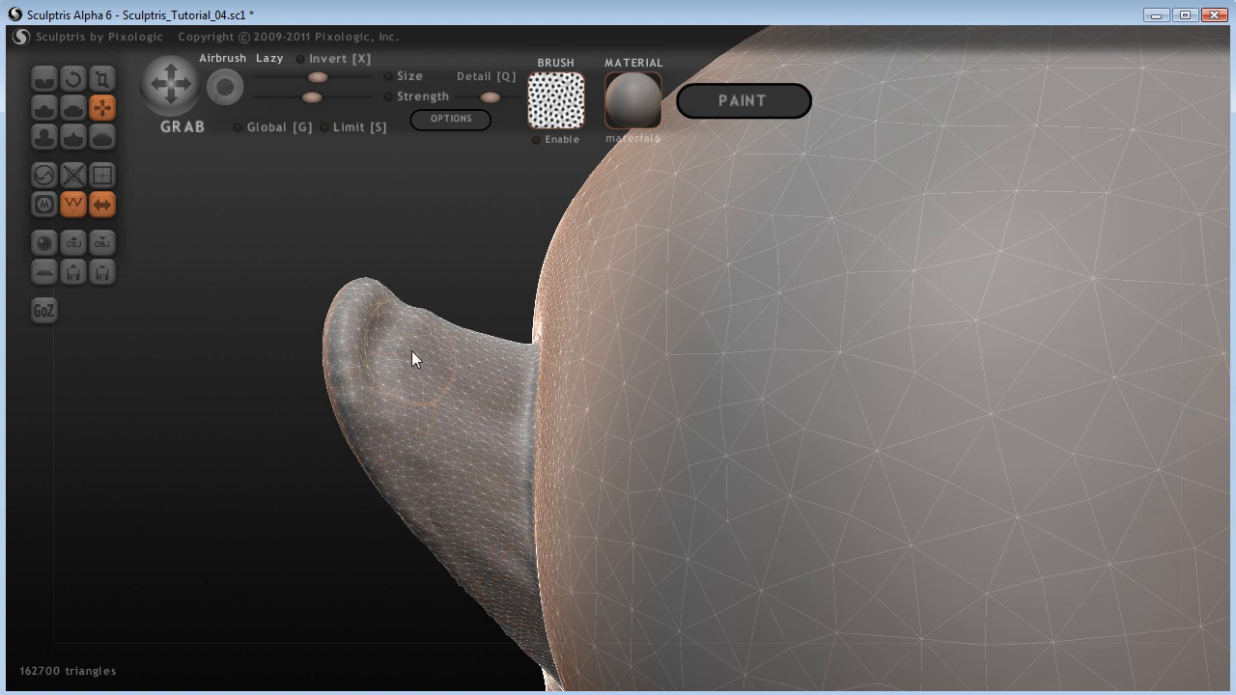
mouse_move(293, 519)
mouse_down()
mouse_move(312, 518)
mouse_move(319, 394)
mouse_move(287, 365)
mouse_move(387, 522)
mouse_move(414, 428)
mouse_move(379, 274)
mouse_move(375, 299)
mouse_up()
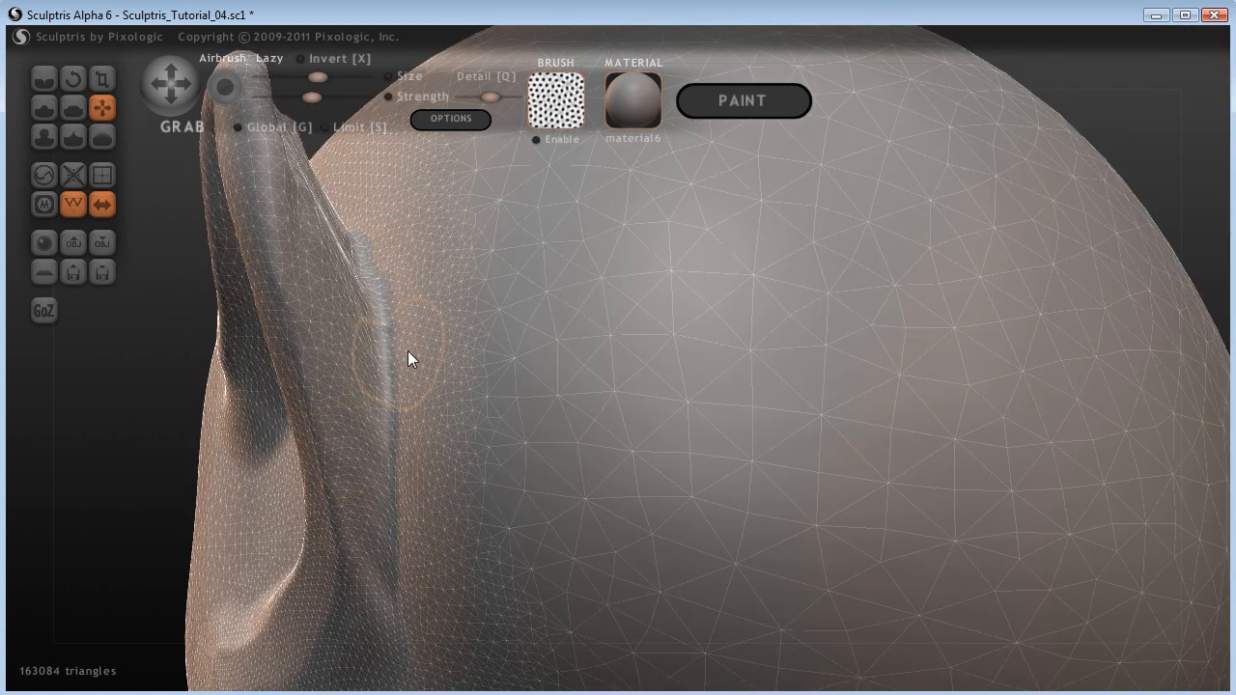
scroll(417, 321, down, 3)
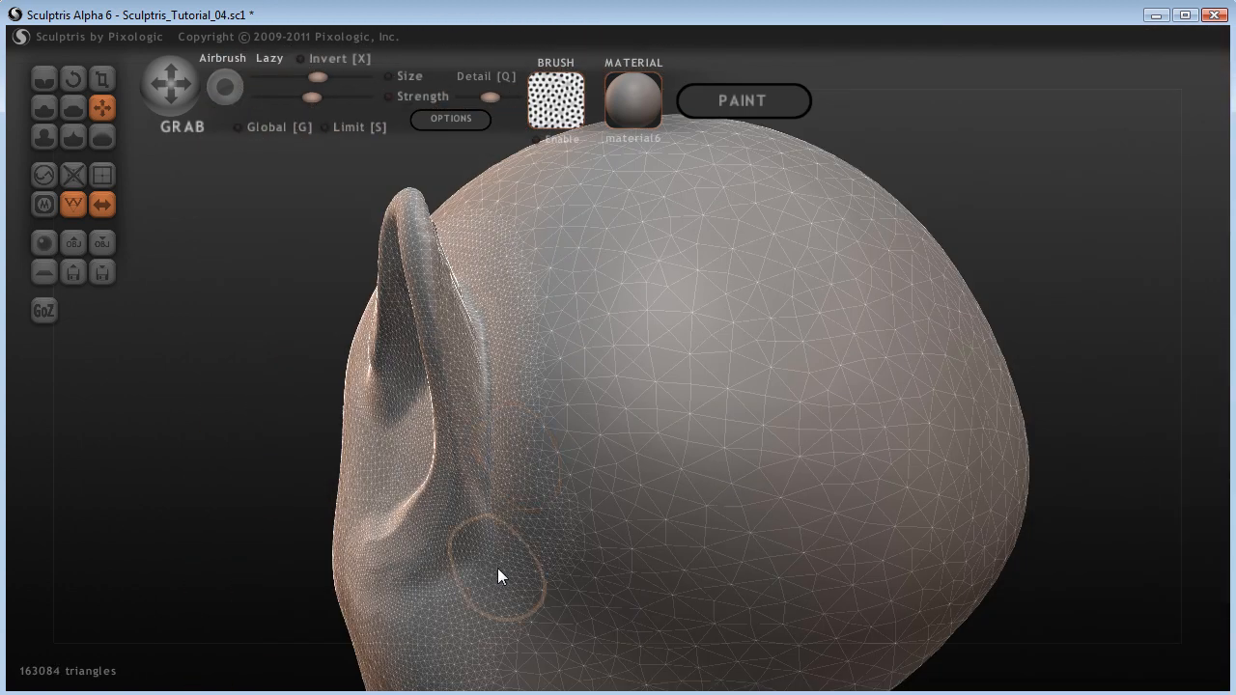
Step: Reshape the area behind the ear where it joins the skull
mouse_move(510, 525)
mouse_down()
mouse_move(496, 583)
mouse_move(493, 313)
mouse_up()
mouse_move(961, 162)
mouse_down()
mouse_move(926, 229)
mouse_move(810, 281)
mouse_up()
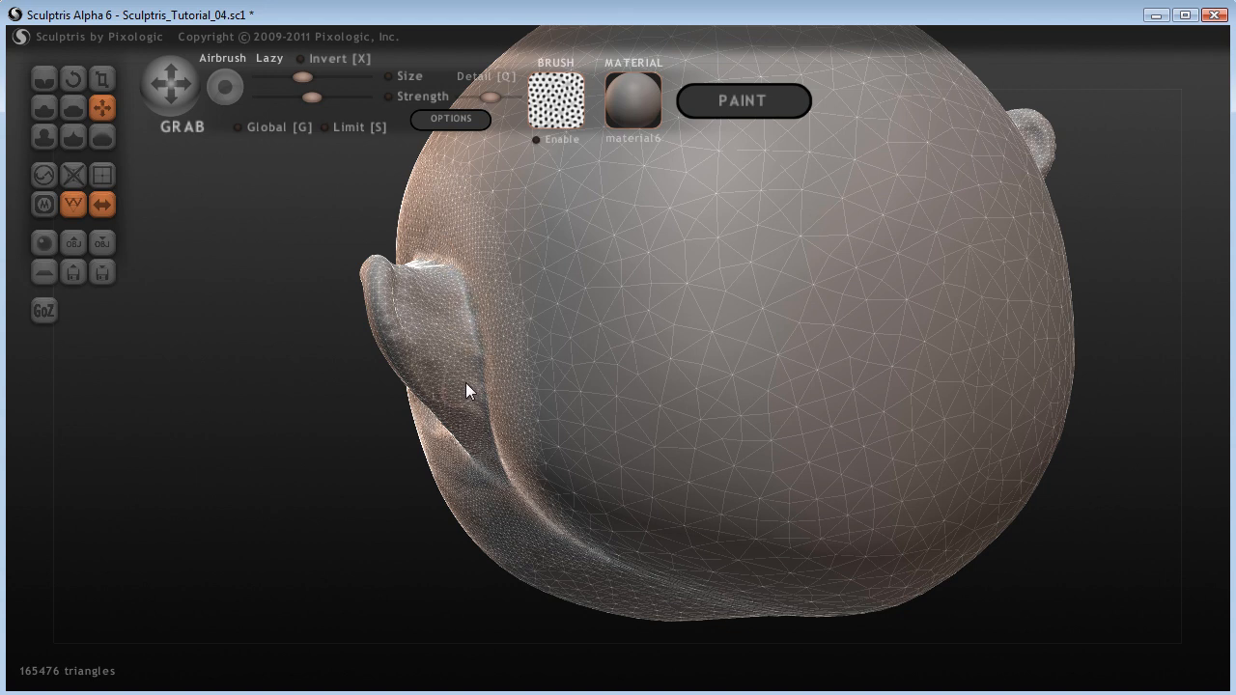
drag(272, 580, 308, 532)
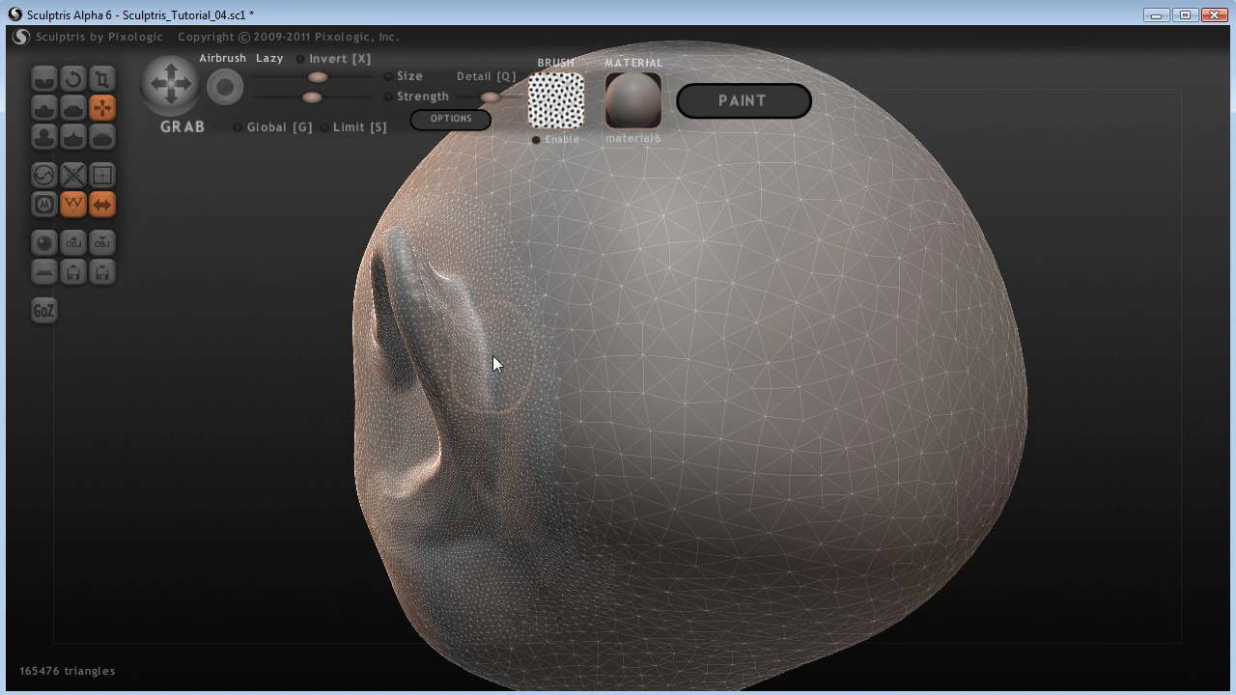
mouse_move(271, 390)
mouse_down()
mouse_move(389, 489)
mouse_move(458, 471)
mouse_move(473, 445)
mouse_up()
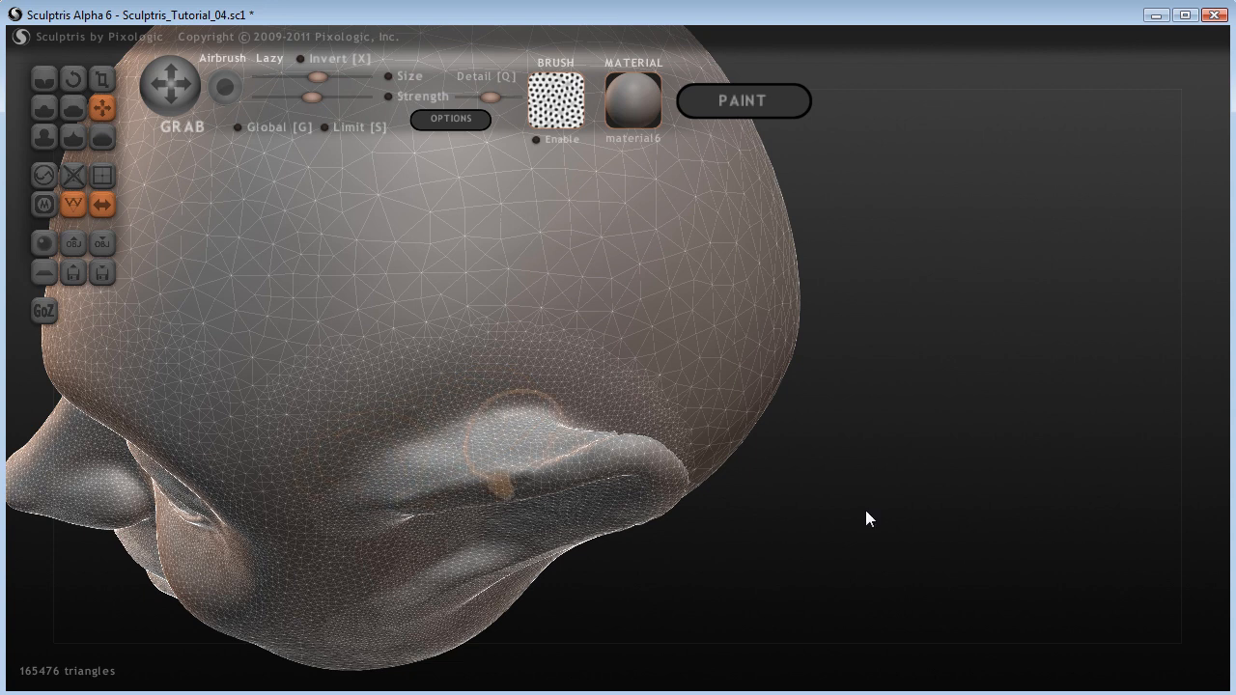
Step: Even out the bumpy upper edge of the ear near its tip, working from behind
mouse_move(865, 510)
mouse_down()
mouse_move(864, 460)
mouse_move(858, 486)
mouse_move(877, 439)
mouse_move(927, 408)
mouse_move(1021, 389)
mouse_move(1073, 403)
mouse_up()
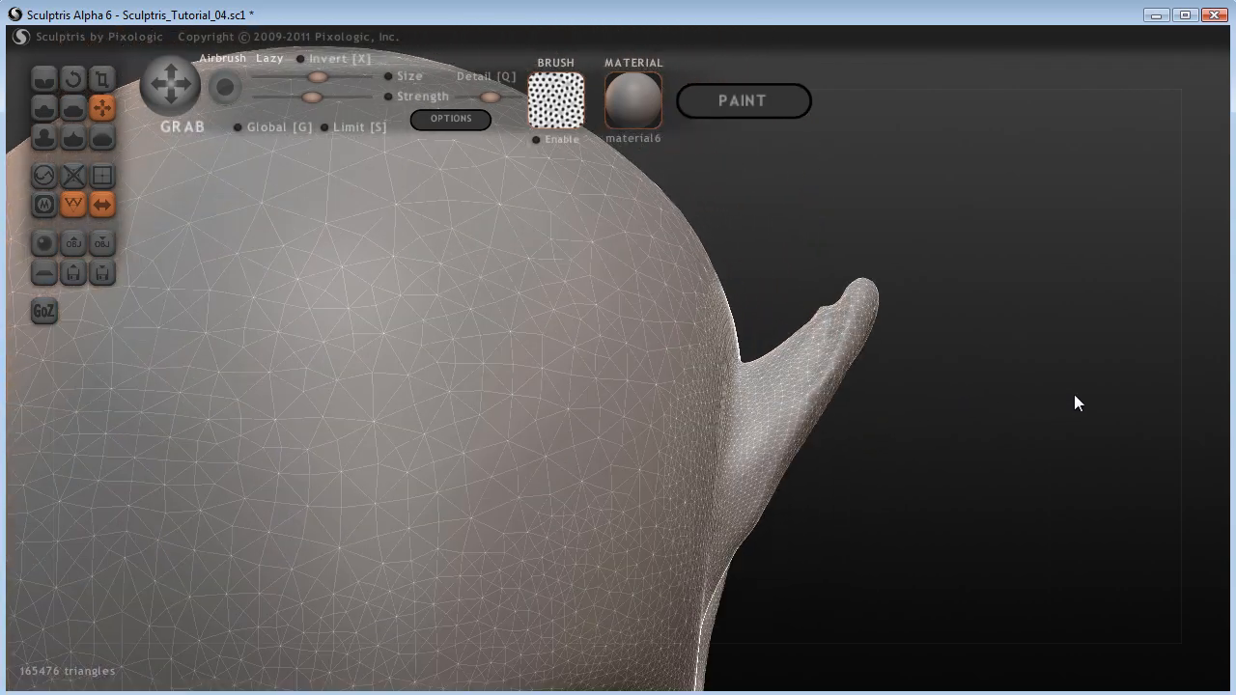
drag(959, 249, 942, 323)
scroll(993, 420, up, 3)
mouse_move(820, 244)
mouse_down()
mouse_move(829, 283)
mouse_move(921, 290)
mouse_up()
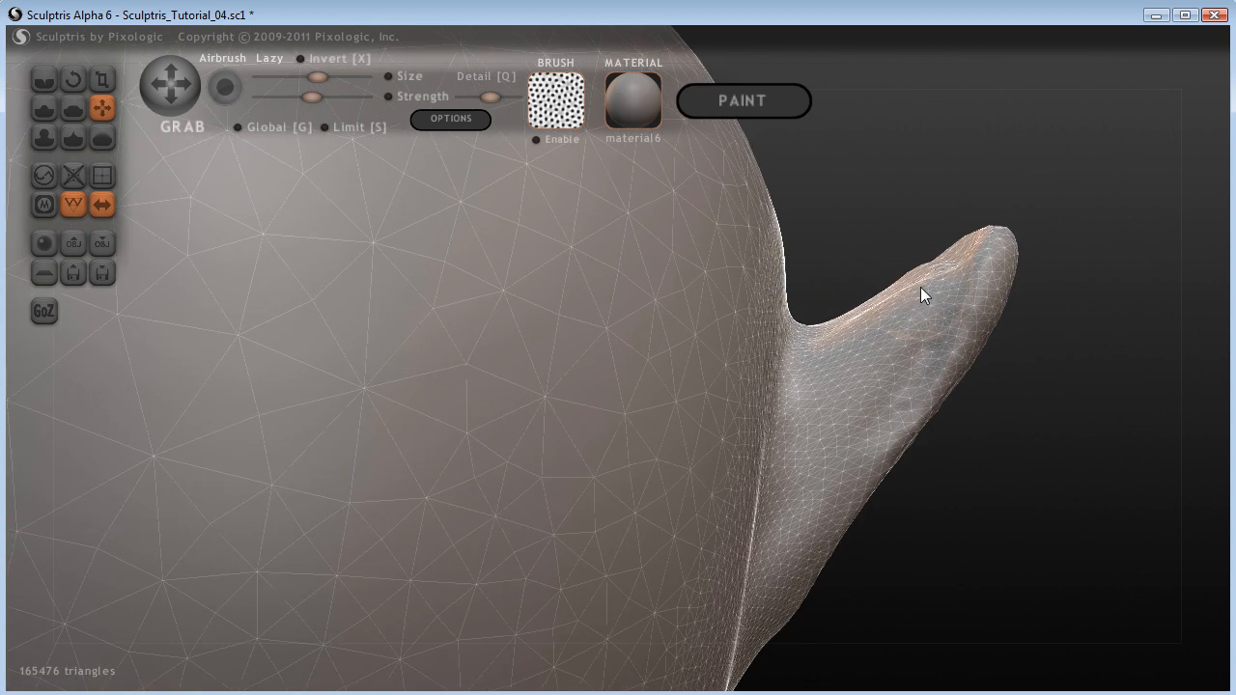
Step: Smooth the back surface of the ear and even out its outer and lower rear edges
drag(1021, 406, 358, 378)
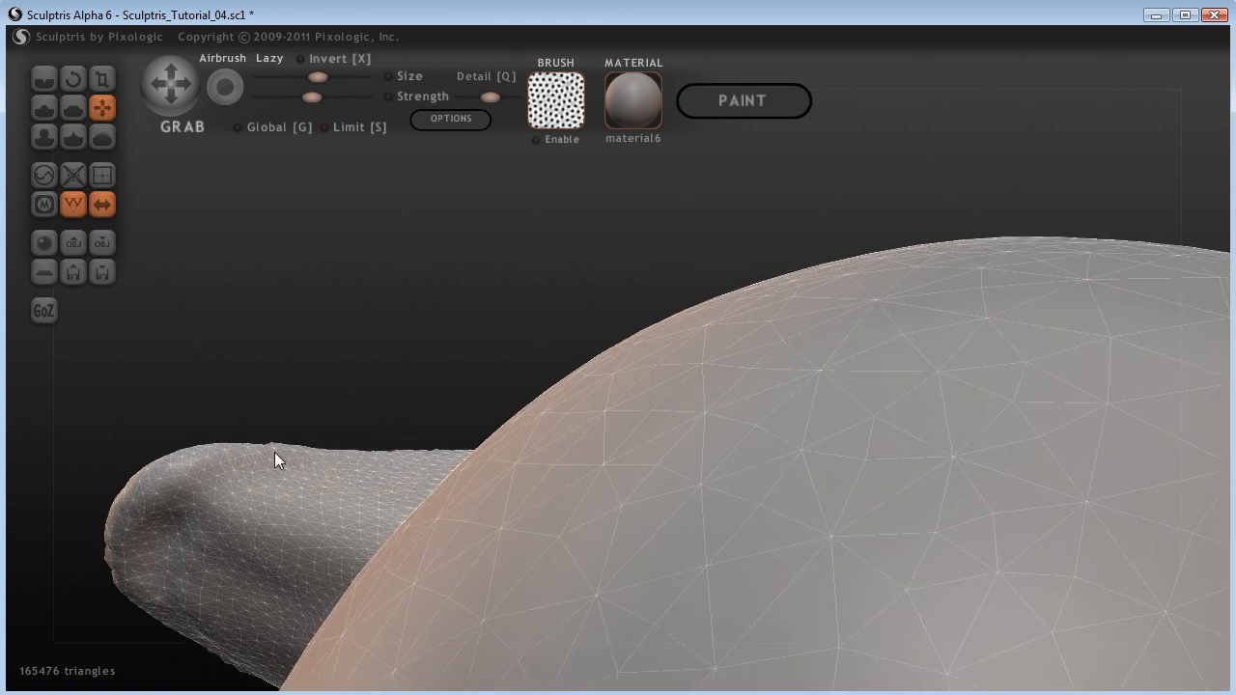
mouse_move(293, 408)
mouse_down()
mouse_move(536, 194)
mouse_move(221, 648)
mouse_move(299, 607)
mouse_move(493, 207)
mouse_move(372, 350)
mouse_up()
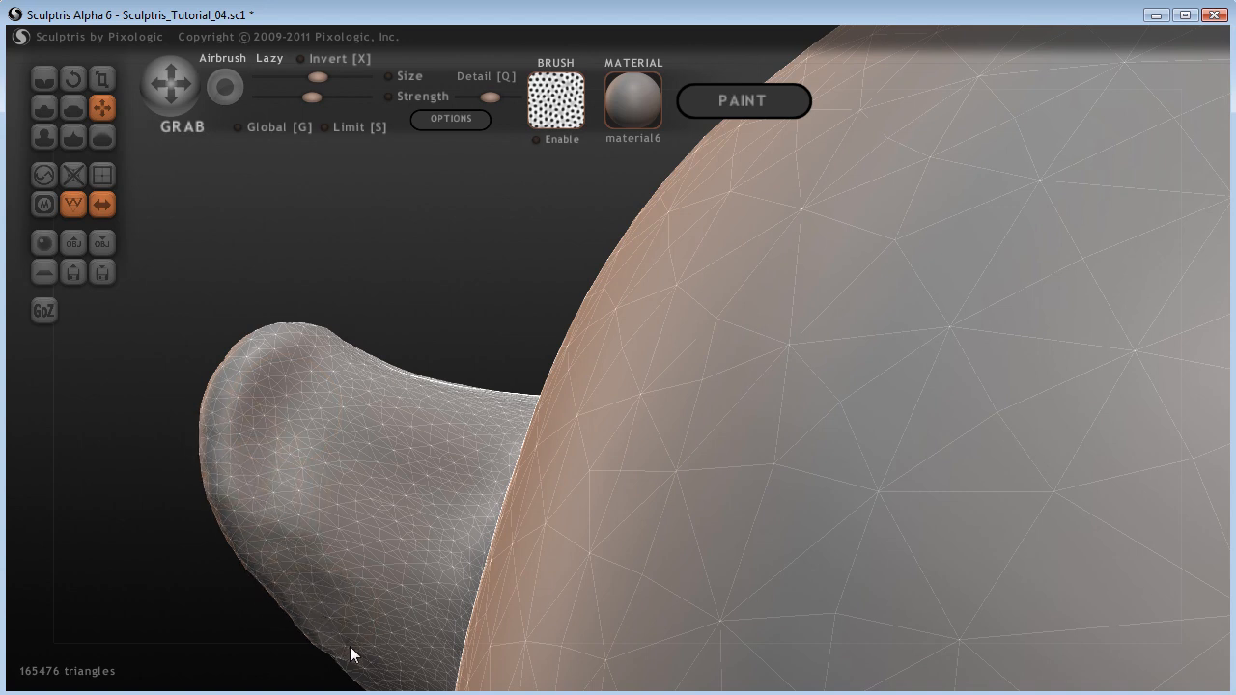
drag(464, 350, 486, 83)
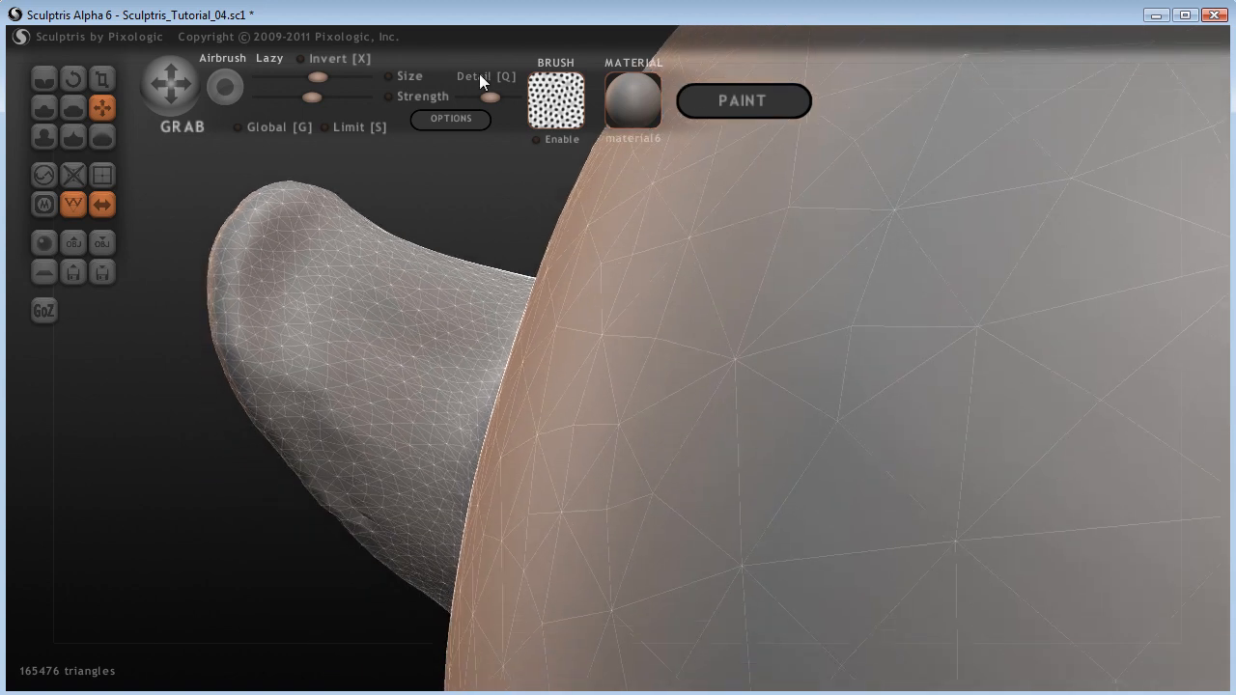
drag(334, 657, 353, 365)
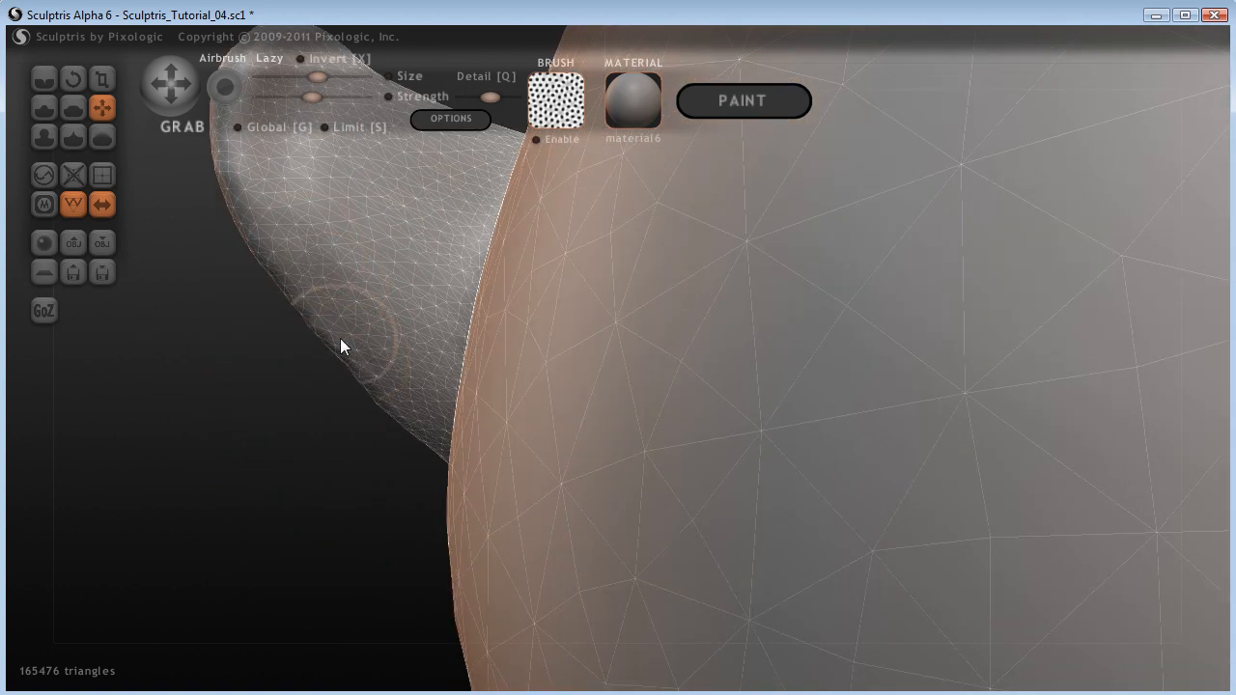
drag(330, 497, 668, 615)
Step: Review the pointed ears from the front and three-quarter view, and hide the wireframe
scroll(862, 491, down, 6)
alt+drag(887, 468, 869, 372)
scroll(878, 360, up, 3)
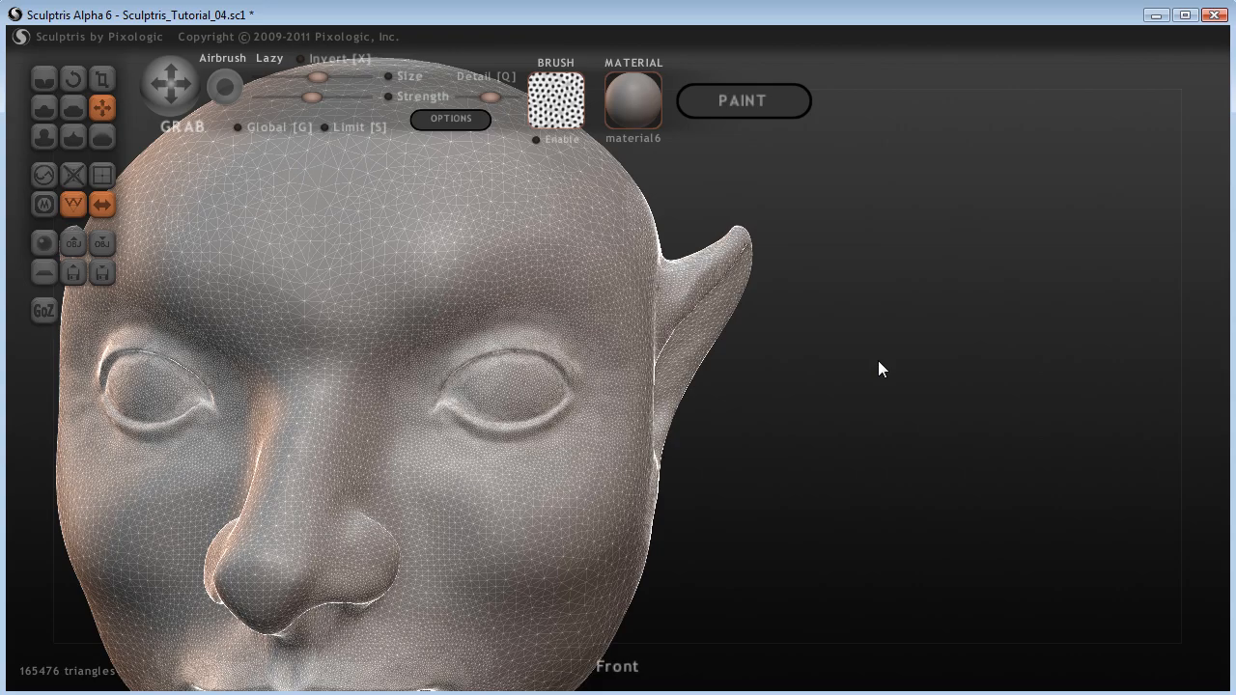
alt+drag(878, 360, 952, 261)
drag(916, 452, 934, 415)
drag(930, 475, 867, 468)
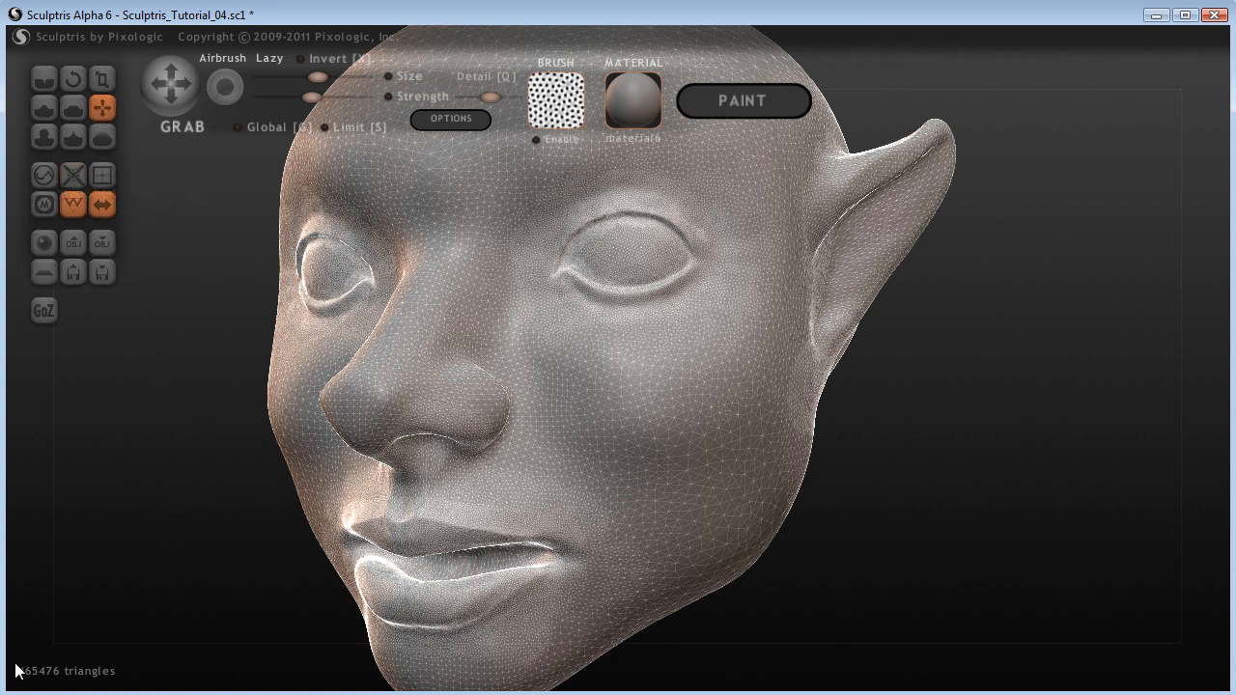
key(w)
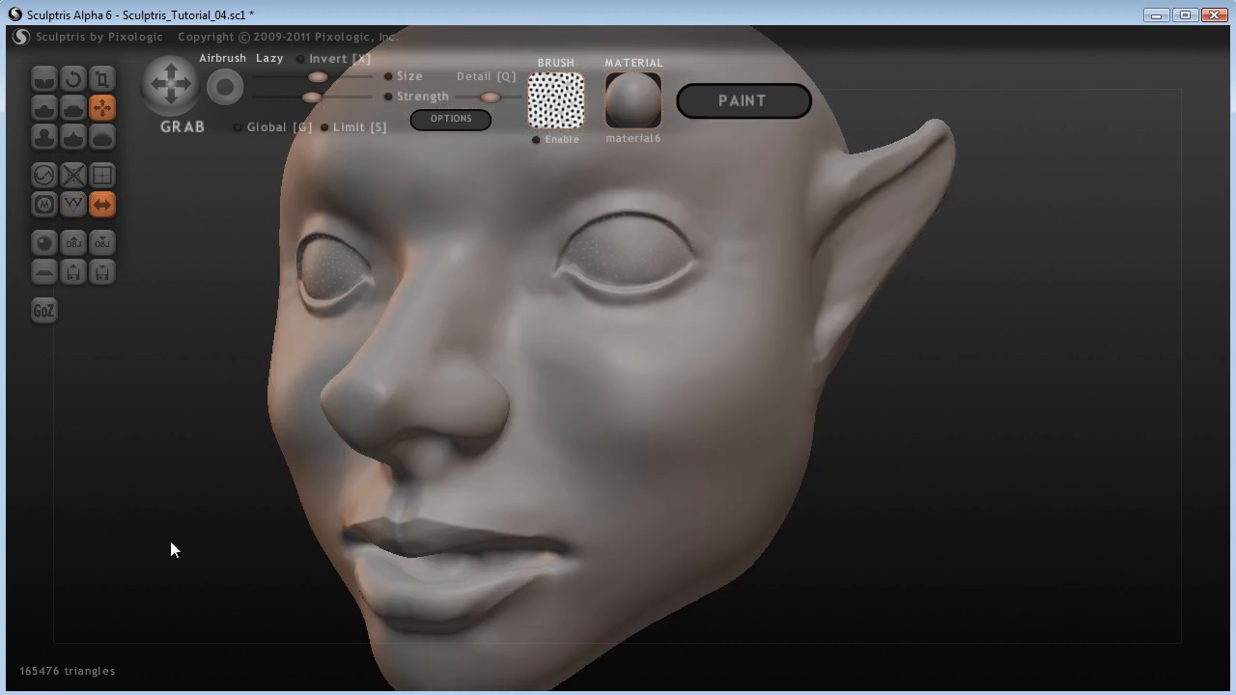
mouse_move(145, 545)
mouse_down()
mouse_move(201, 566)
mouse_move(158, 550)
mouse_move(145, 558)
mouse_up()
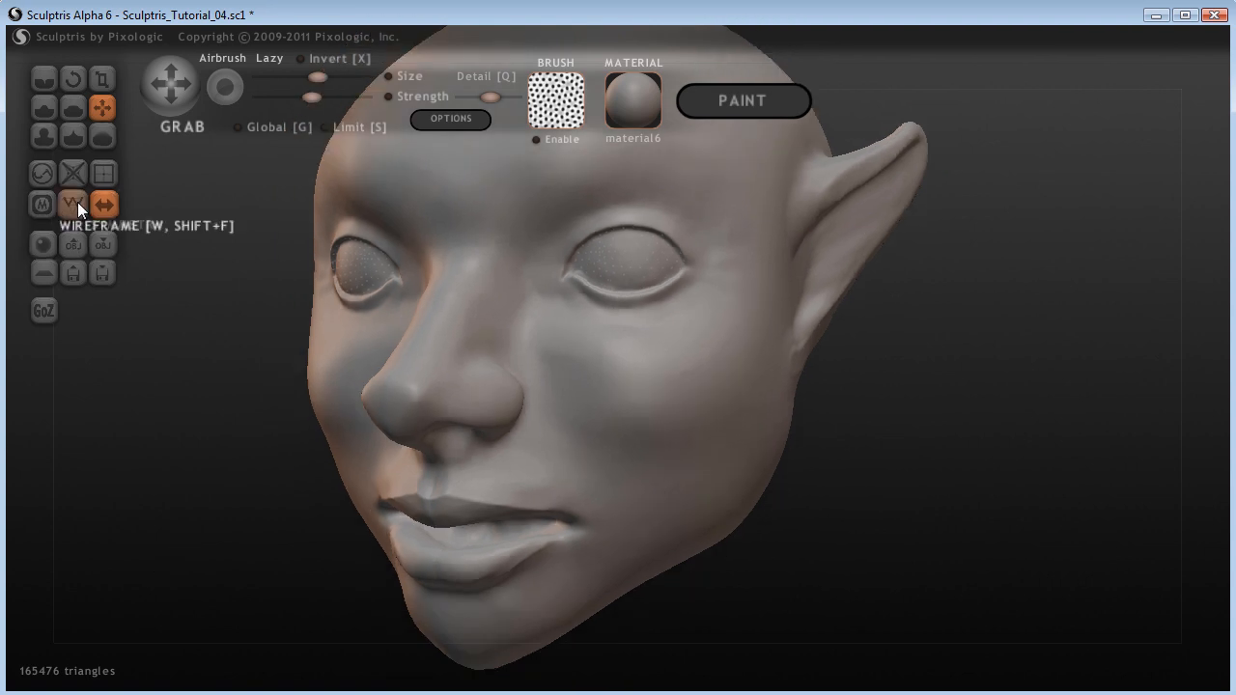
Step: Lower the model's triangle count by applying Reduce Selected twice, and show the wireframe again
click(74, 174)
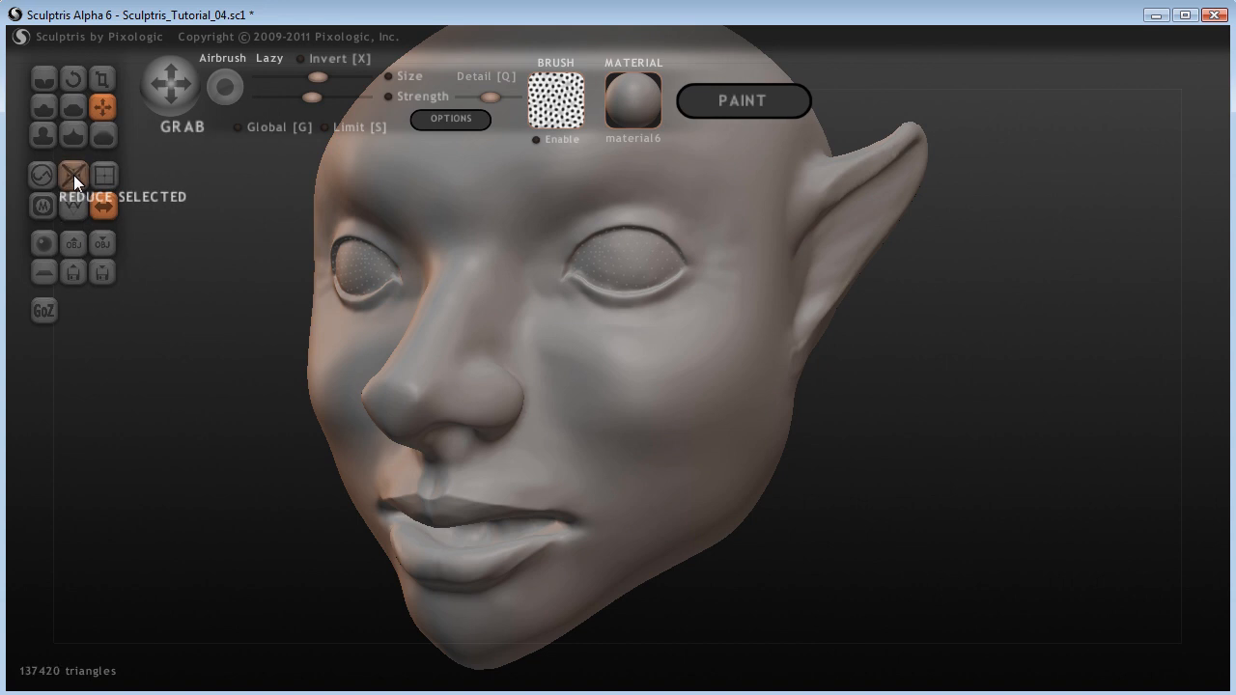
click(74, 174)
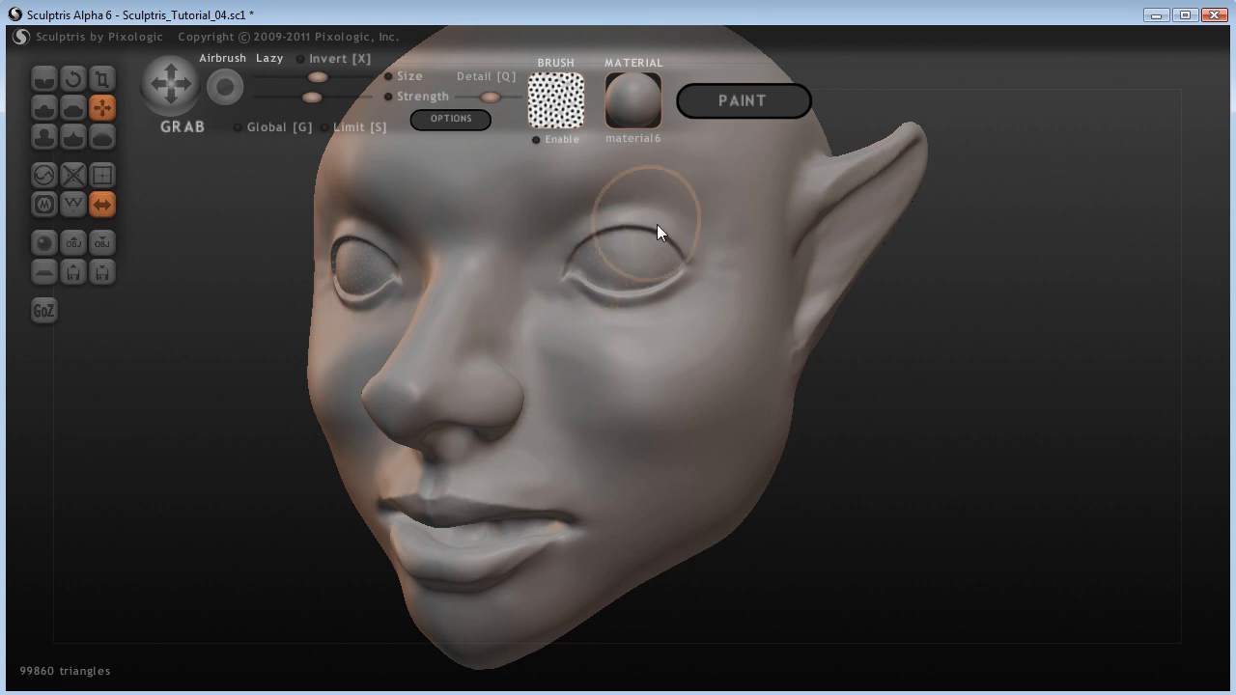
click(72, 203)
Step: Examine the reduced mesh density around the eye and ear up close, comparing with and without wireframe
drag(826, 466, 957, 486)
drag(1007, 406, 1002, 444)
scroll(977, 444, up, 5)
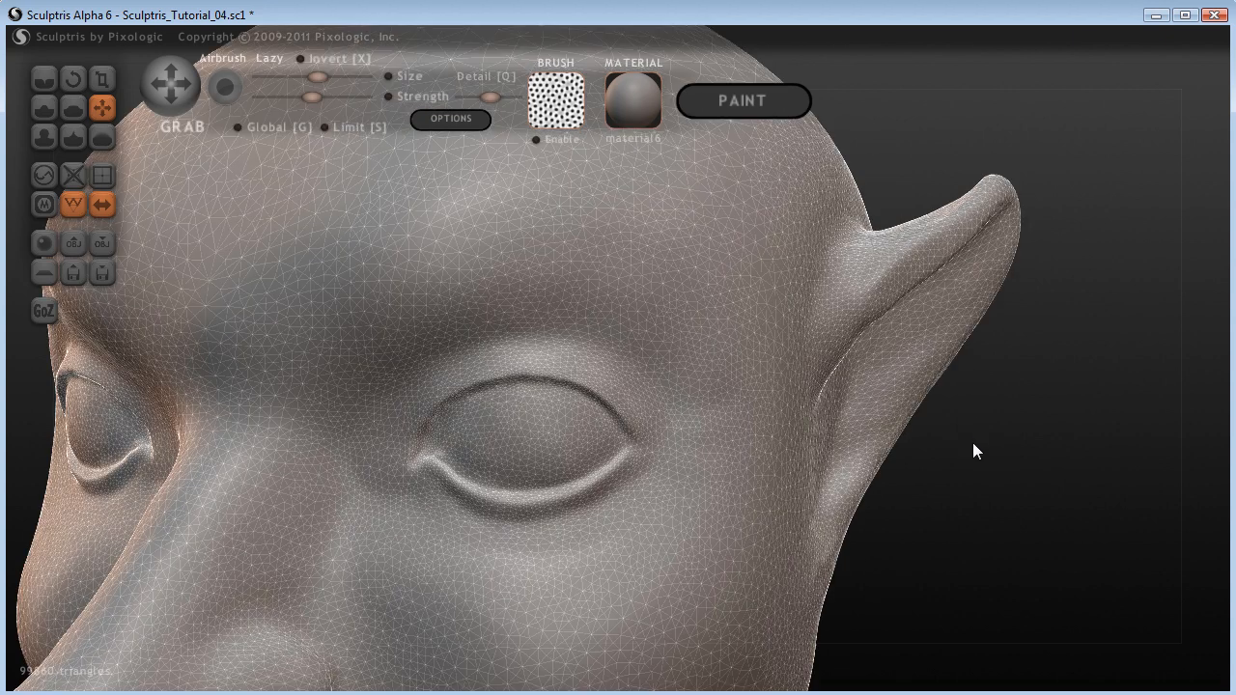
click(76, 203)
click(76, 203)
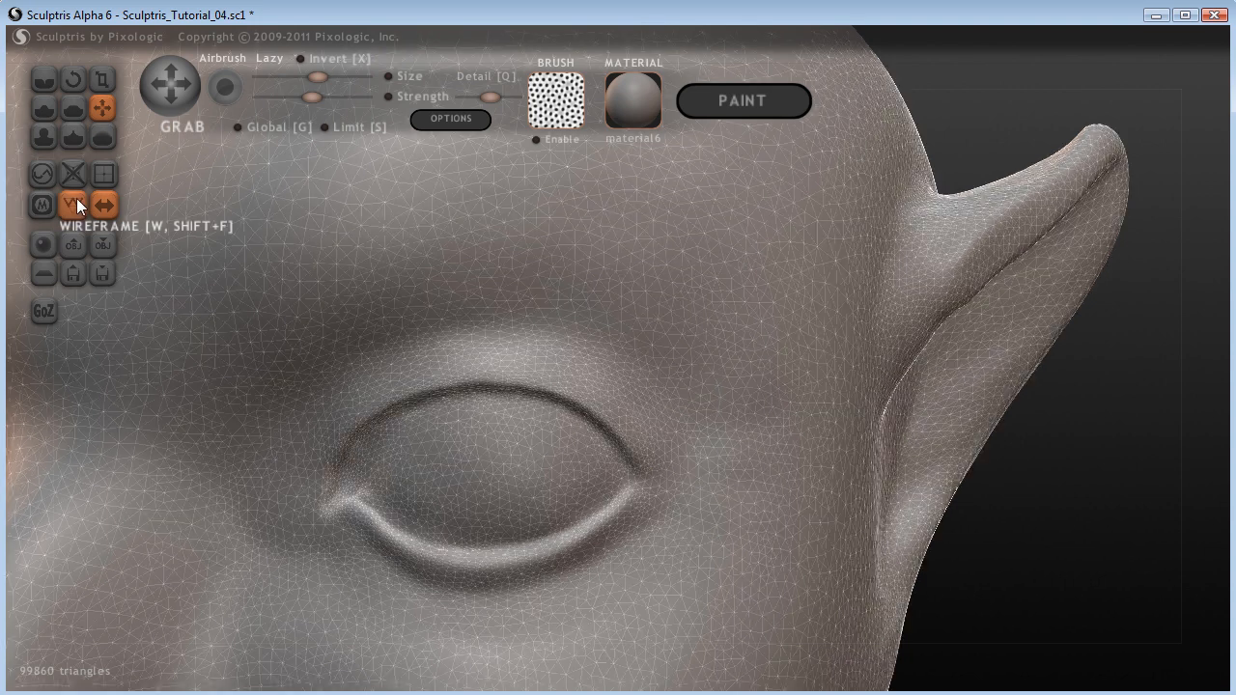
scroll(1028, 452, down, 5)
mouse_move(943, 448)
mouse_down()
mouse_move(908, 538)
mouse_move(933, 524)
mouse_move(819, 529)
mouse_move(778, 320)
mouse_up()
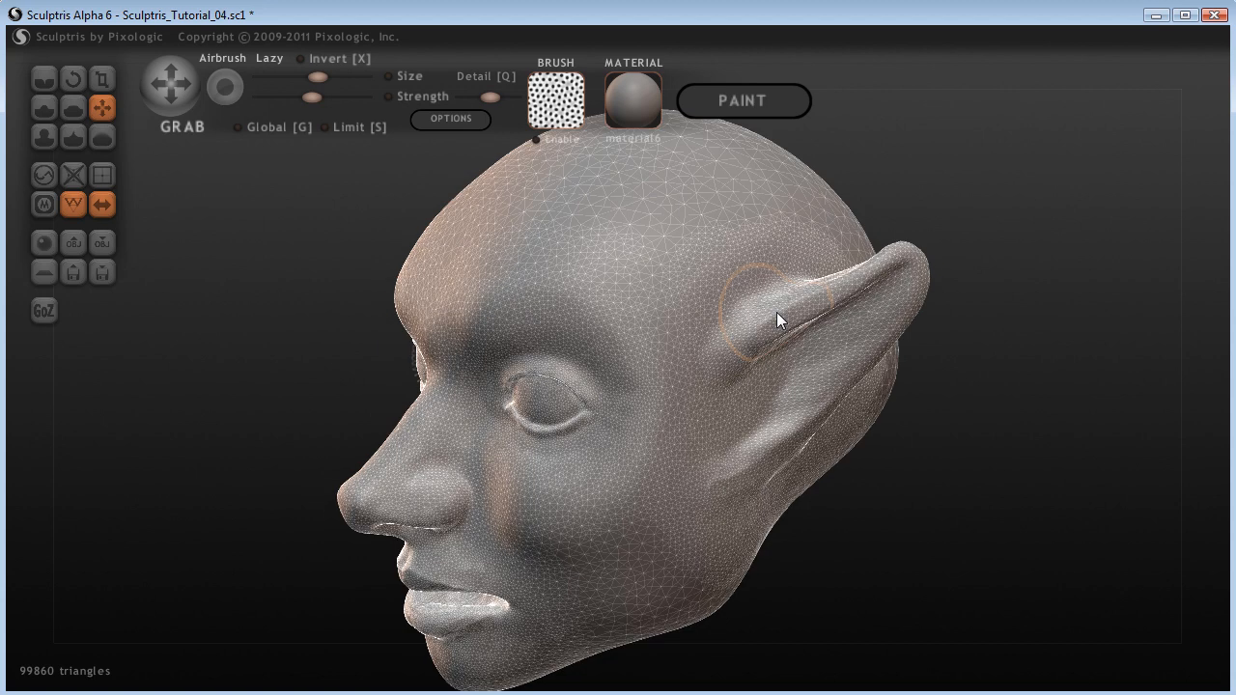
Step: With a larger Grab brush, pull the front base of the ear's upper rim downward and adjust the rear edge
scroll(778, 322, up, 2)
mouse_move(775, 318)
mouse_down()
mouse_move(785, 317)
mouse_move(763, 351)
mouse_up()
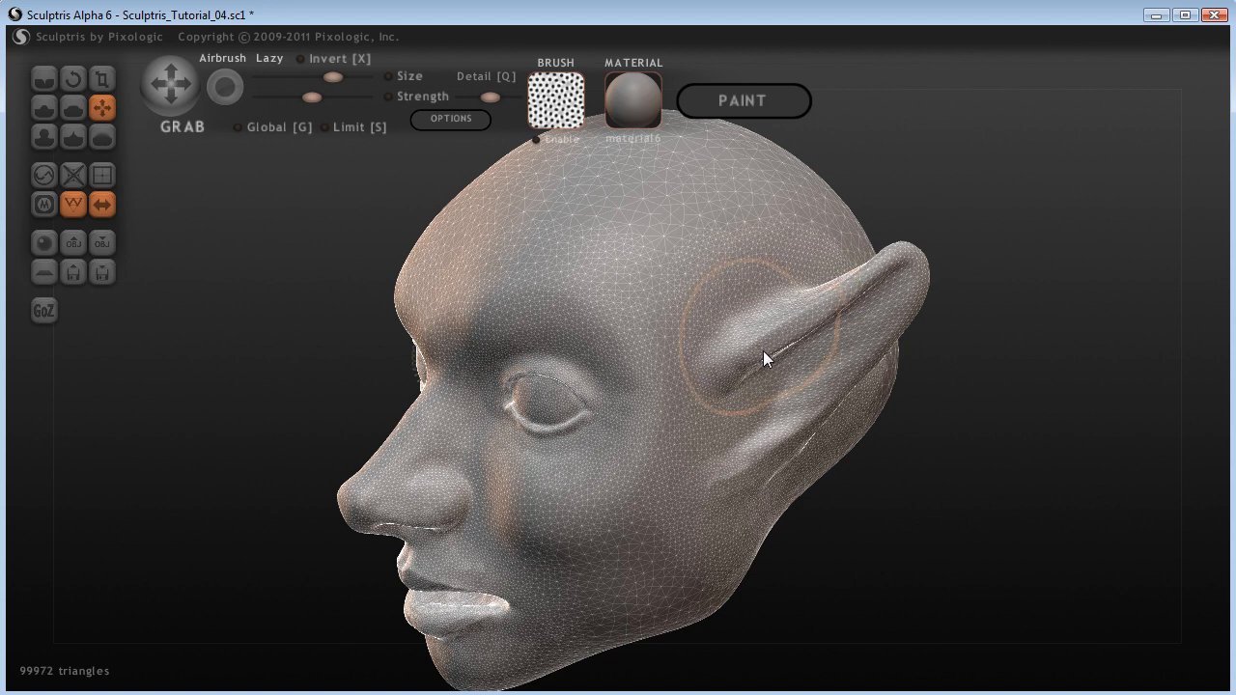
drag(1075, 576, 947, 533)
drag(807, 352, 800, 358)
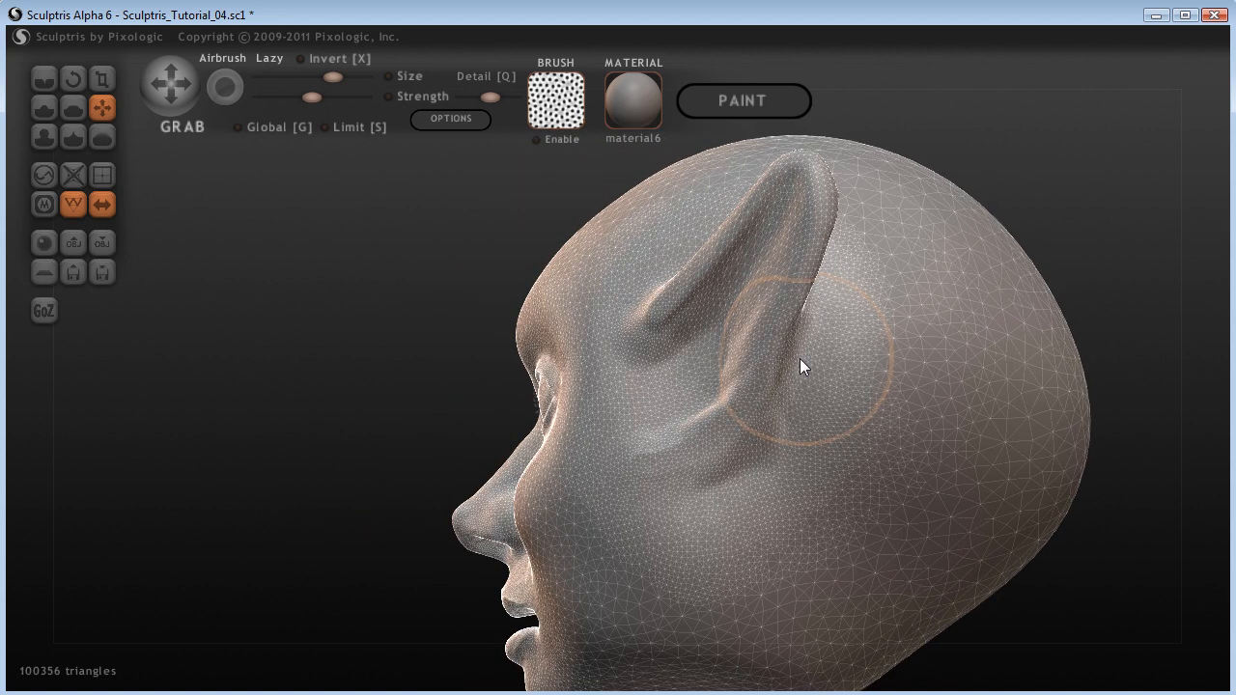
mouse_move(355, 397)
mouse_down()
mouse_move(520, 492)
mouse_move(580, 442)
mouse_up()
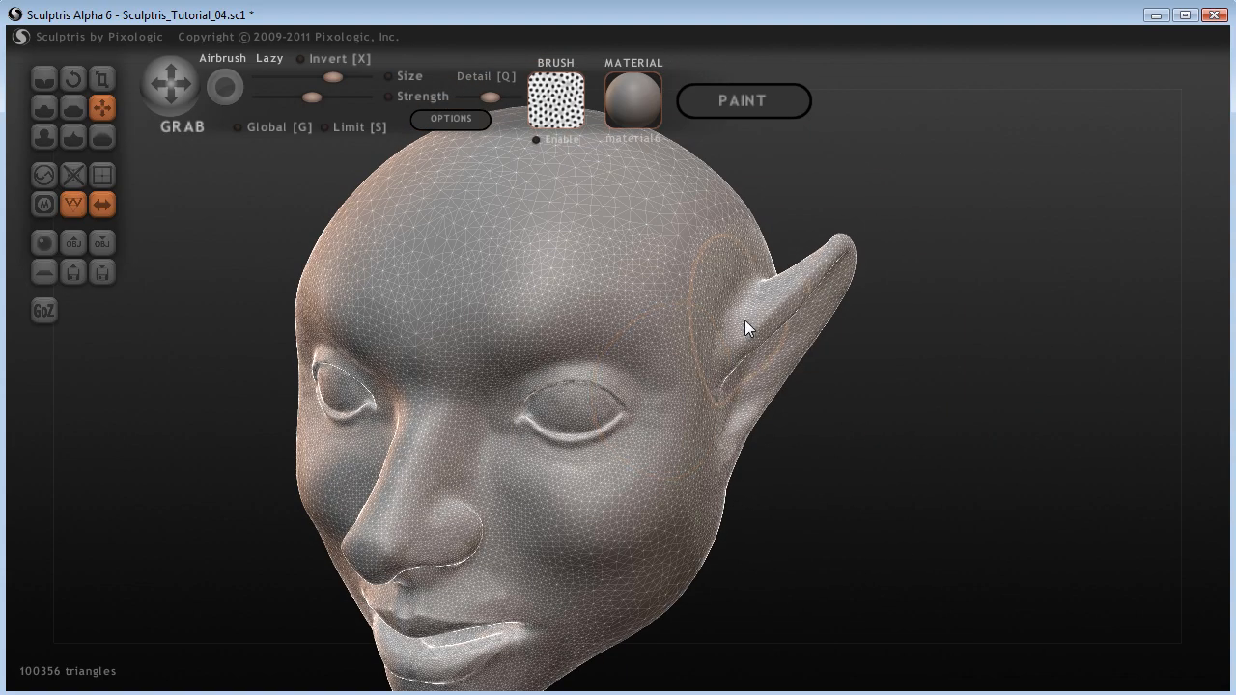
drag(752, 321, 750, 351)
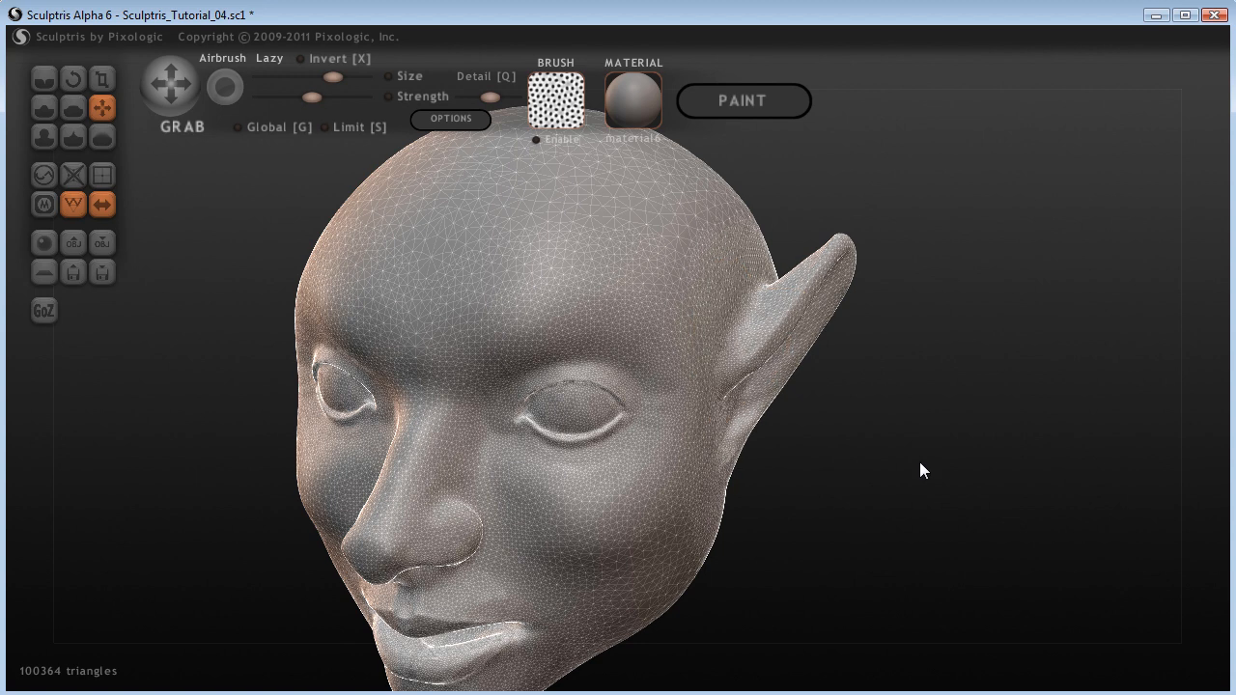
Step: With a smaller Grab brush, reshape the ear's lower rear edge and draw the lobe area downward
mouse_move(919, 462)
mouse_down()
mouse_move(897, 425)
mouse_move(853, 400)
mouse_move(833, 430)
mouse_move(853, 474)
mouse_move(776, 444)
mouse_move(819, 327)
mouse_move(882, 243)
mouse_move(898, 256)
mouse_move(897, 315)
mouse_move(866, 362)
mouse_move(878, 371)
mouse_move(821, 431)
mouse_move(831, 412)
mouse_up()
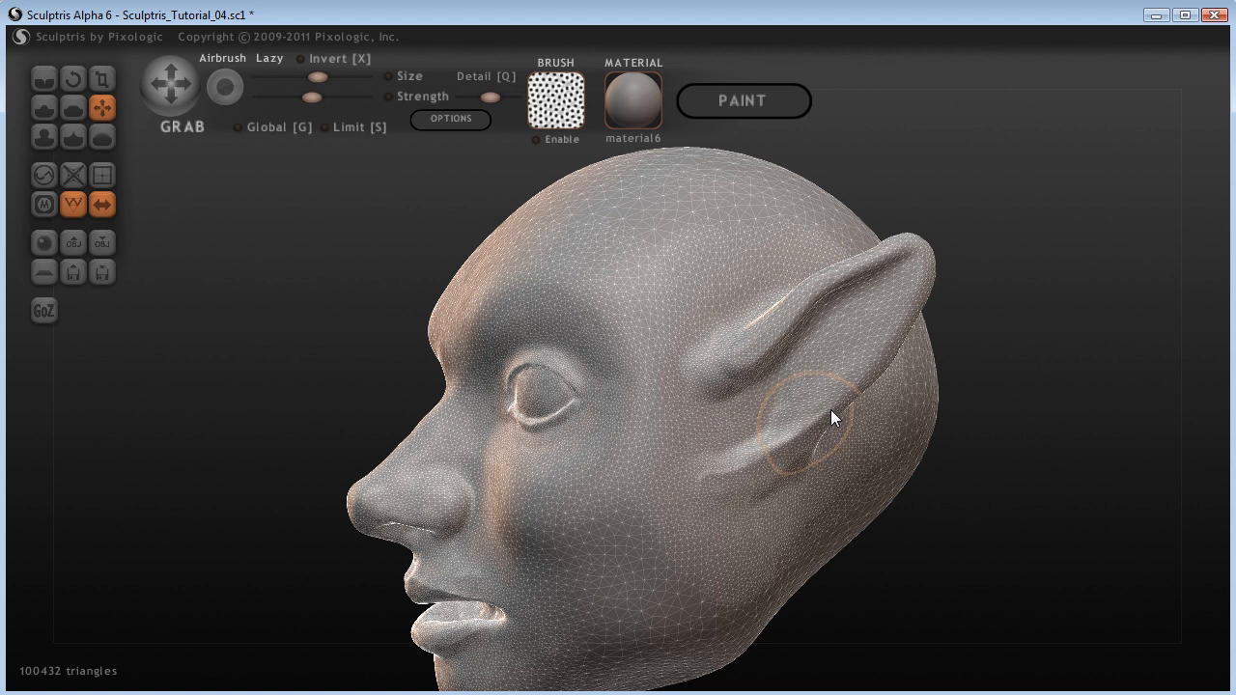
mouse_move(827, 417)
mouse_down()
mouse_move(872, 403)
mouse_move(808, 431)
mouse_move(814, 444)
mouse_move(764, 470)
mouse_move(764, 489)
mouse_up()
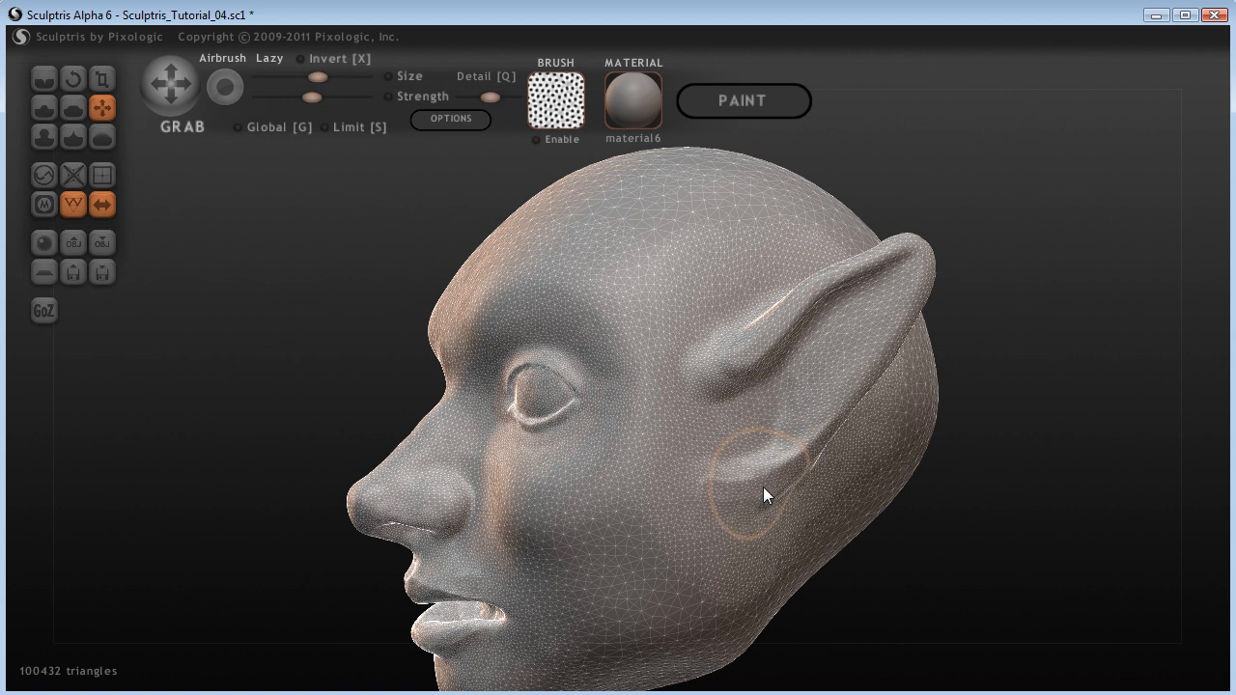
drag(962, 597, 1114, 608)
drag(907, 548, 881, 411)
right_drag(881, 410, 976, 430)
right_drag(853, 384, 896, 412)
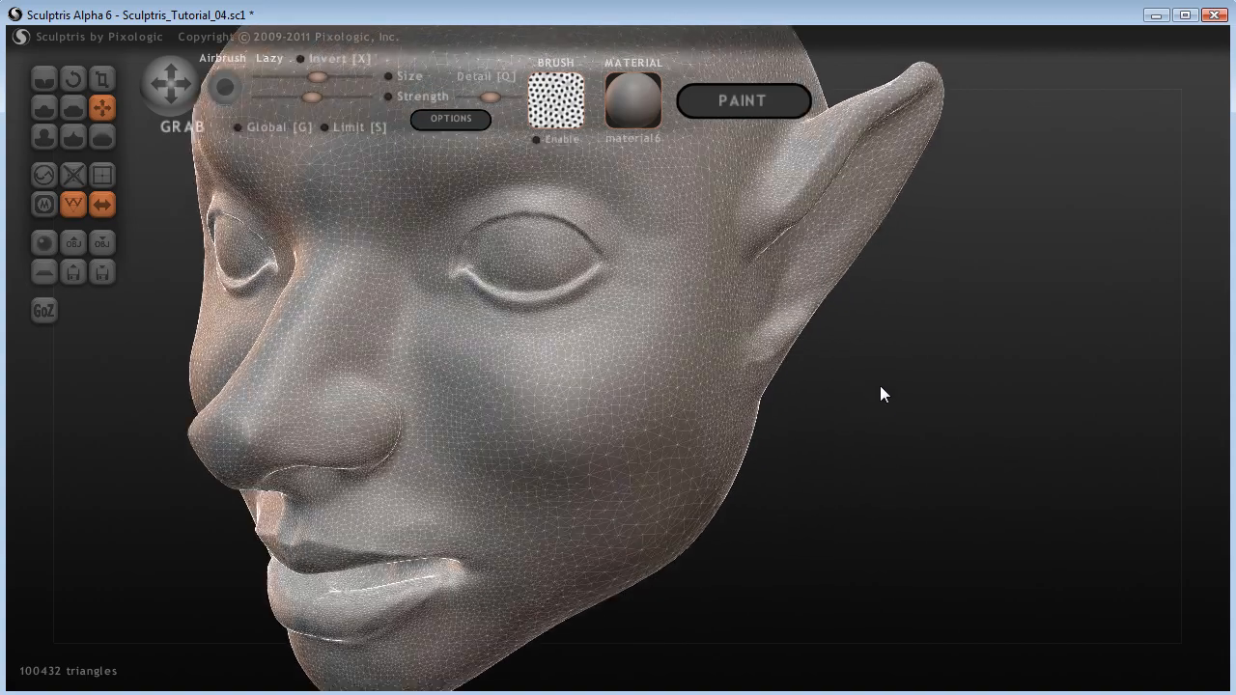
Step: Round the underside of the earlobe and nudge the edge just above it inward with Grab
mouse_move(792, 392)
right_down()
mouse_move(932, 398)
mouse_move(853, 361)
mouse_move(878, 415)
mouse_move(916, 434)
mouse_move(822, 384)
mouse_move(748, 422)
right_up()
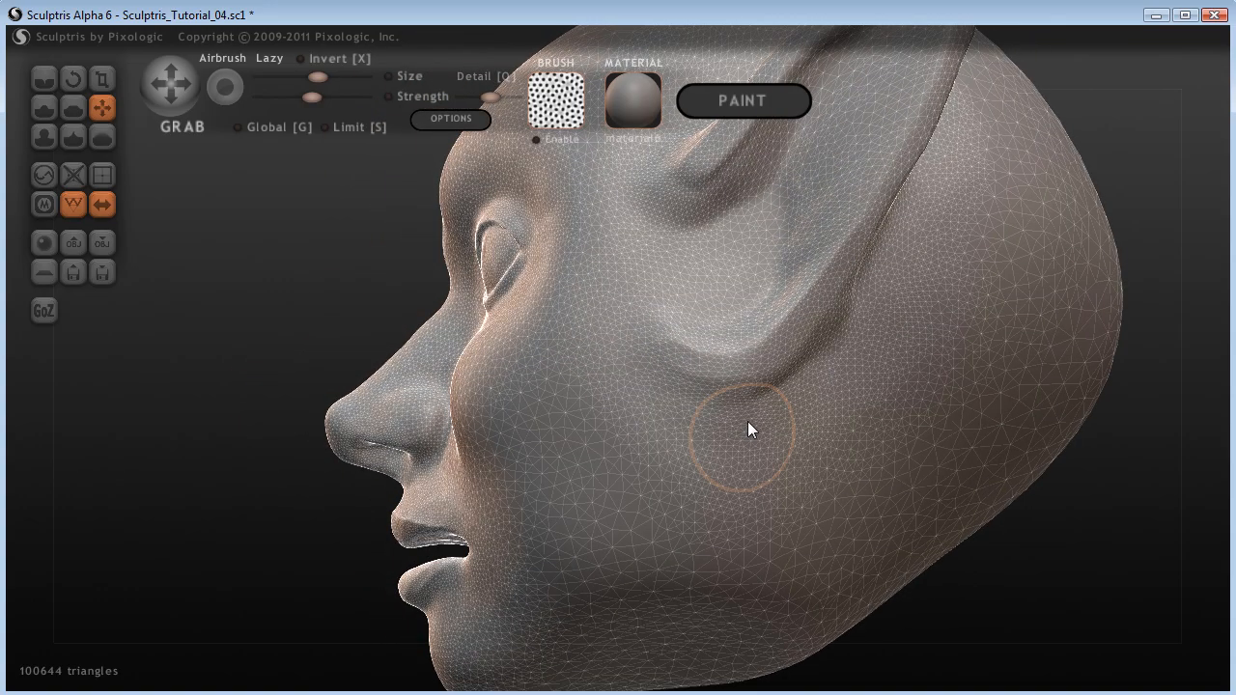
drag(749, 429, 750, 424)
mouse_move(872, 329)
mouse_down()
mouse_move(836, 312)
mouse_move(836, 287)
mouse_move(809, 278)
mouse_up()
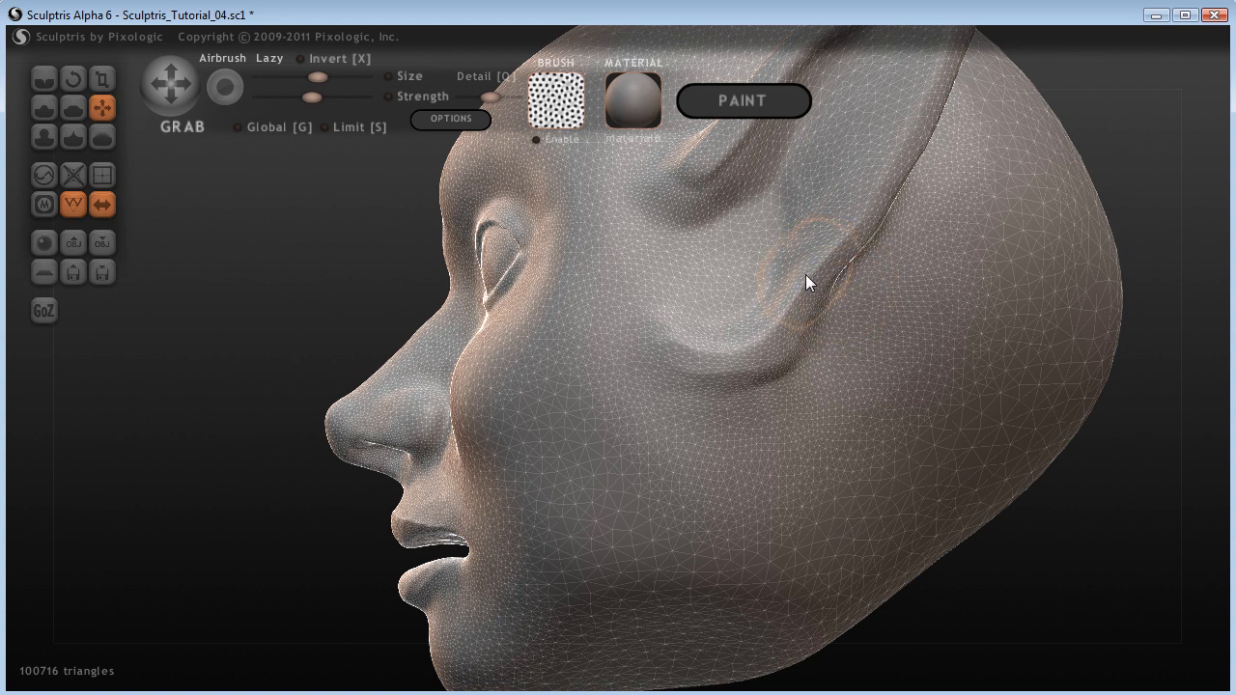
mouse_move(1032, 543)
mouse_down()
mouse_move(1013, 580)
mouse_move(924, 587)
mouse_move(474, 364)
mouse_move(460, 386)
mouse_move(462, 313)
mouse_move(439, 357)
mouse_up()
mouse_move(376, 470)
mouse_down()
mouse_move(403, 483)
mouse_move(825, 491)
mouse_up()
Step: Pull the earlobe outward so it stands away from the jaw
scroll(825, 491, up, 2)
scroll(803, 428, up, 5)
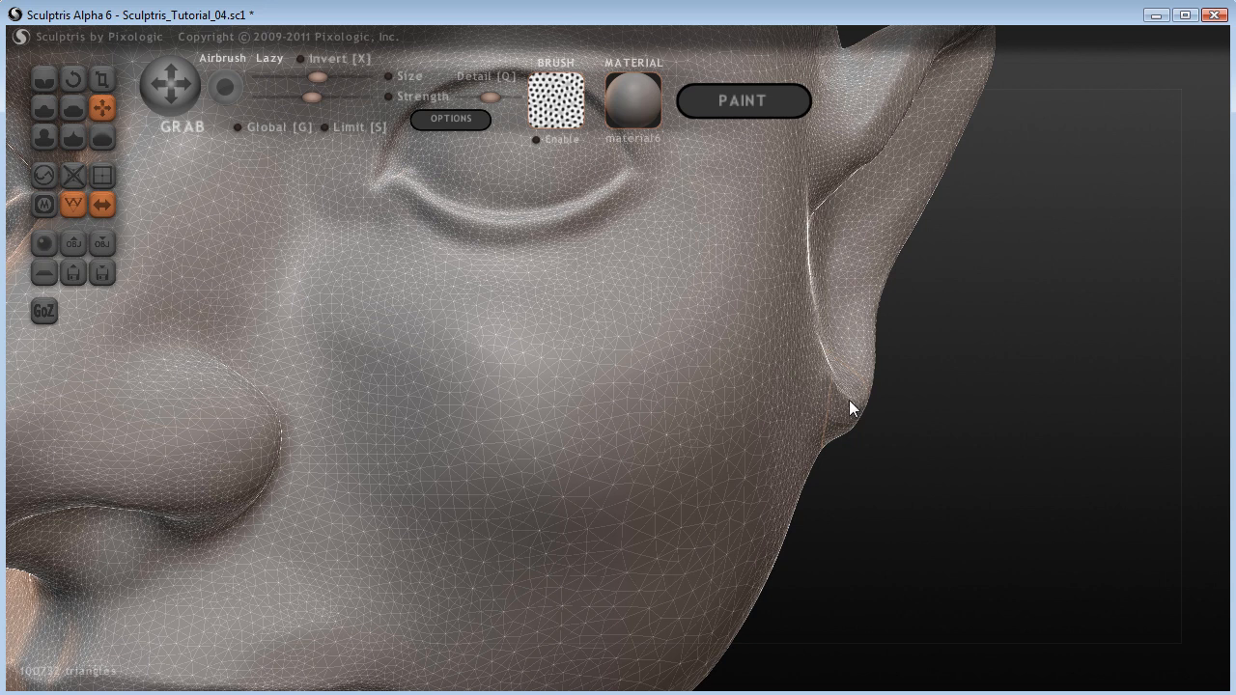
drag(850, 401, 870, 417)
mouse_move(816, 454)
mouse_down()
mouse_move(802, 434)
mouse_move(847, 472)
mouse_move(897, 474)
mouse_move(830, 452)
mouse_move(844, 449)
mouse_up()
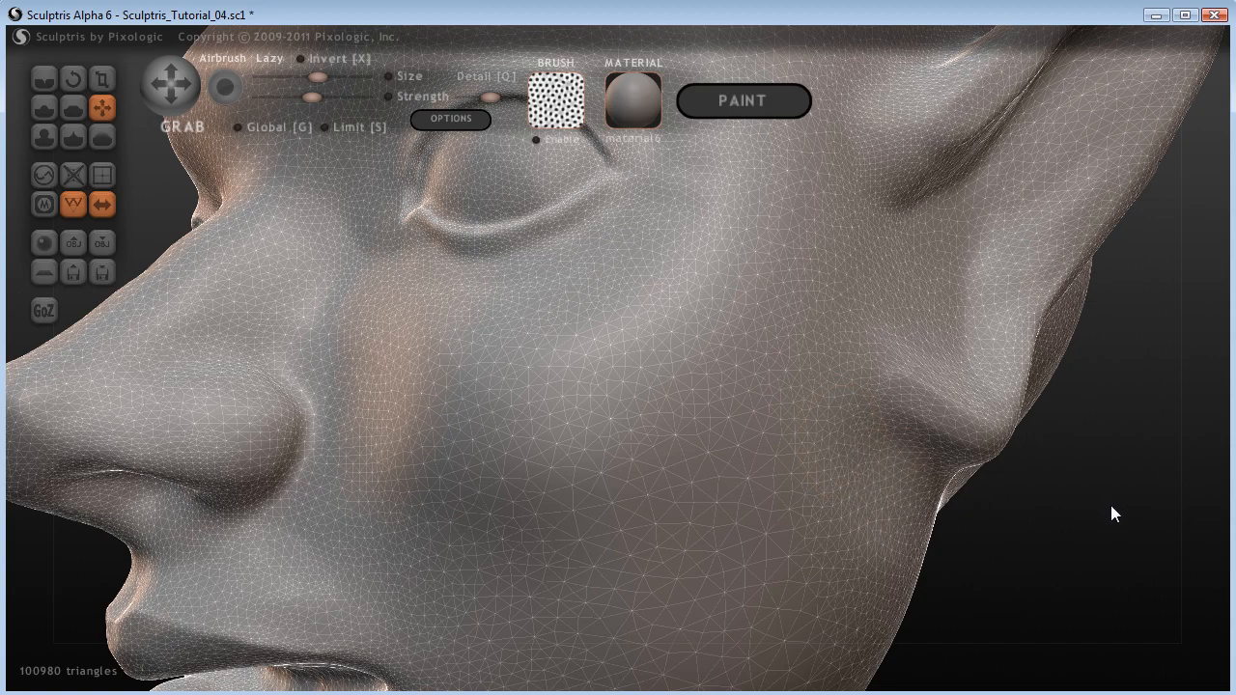
Step: Straighten the ear's rear edge above the lobe and taper the lobe's lower tip with Grab
scroll(1066, 520, down, 3)
drag(1082, 497, 1036, 537)
scroll(1063, 493, up, 3)
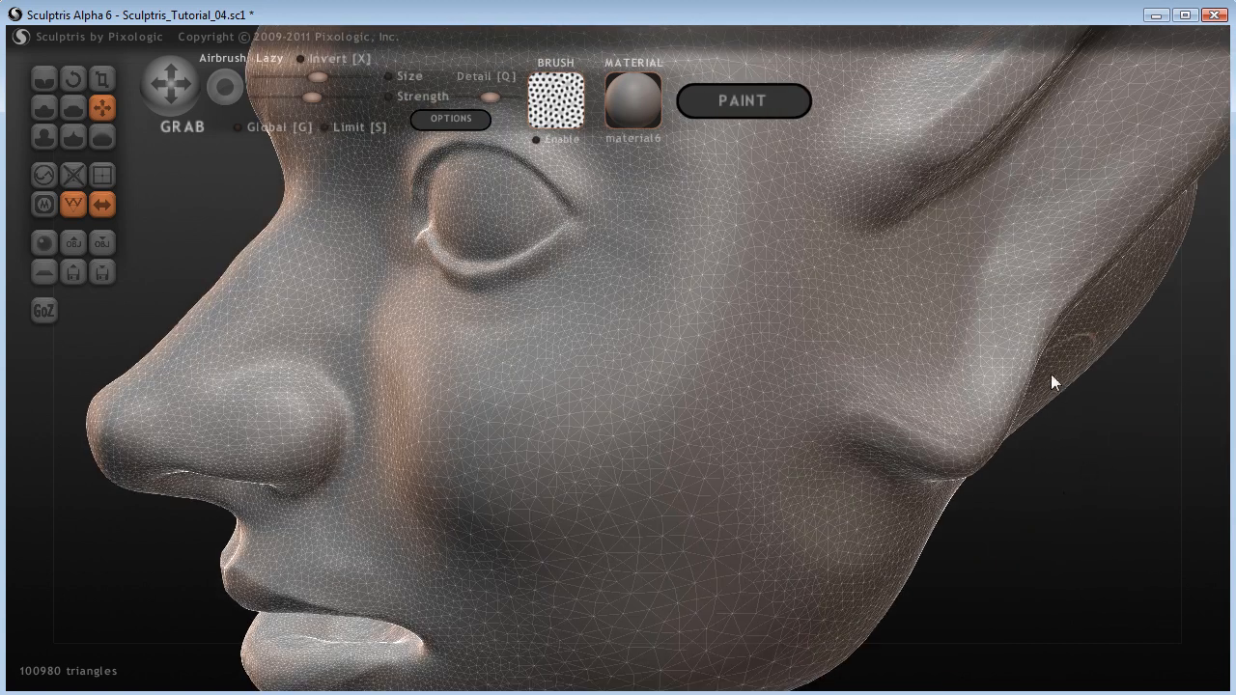
mouse_move(1026, 343)
mouse_down()
mouse_move(1057, 357)
mouse_move(1089, 289)
mouse_move(1098, 318)
mouse_move(1139, 220)
mouse_move(1146, 239)
mouse_up()
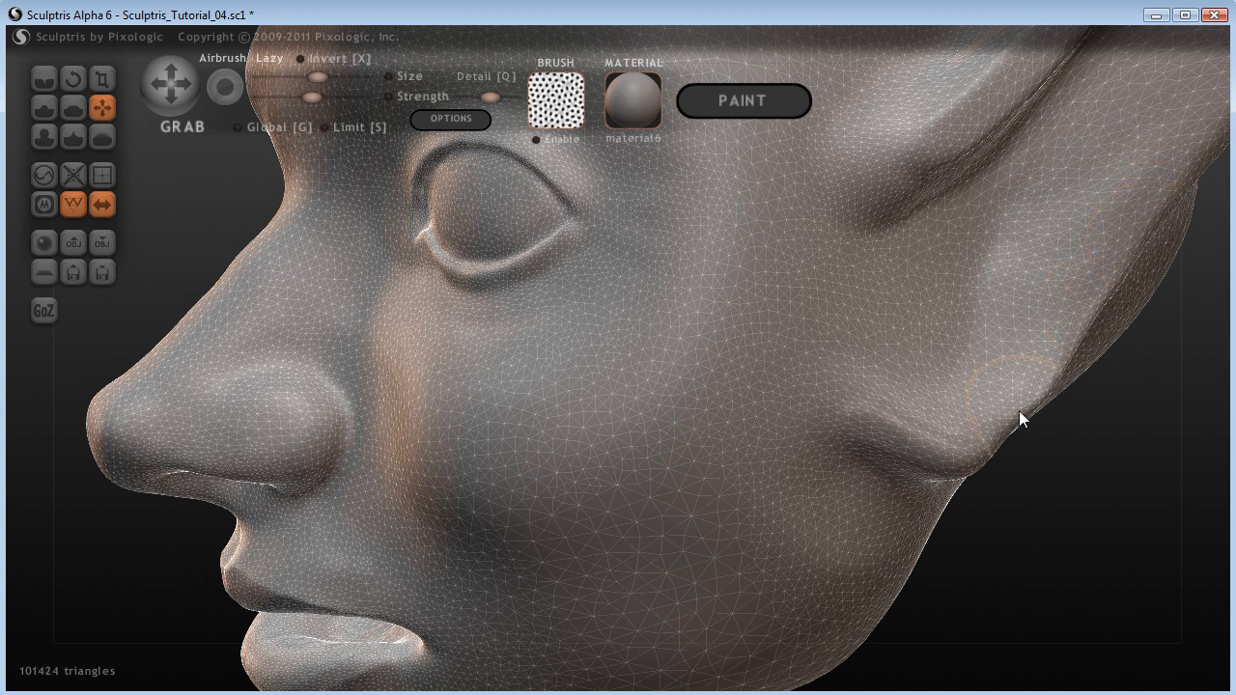
mouse_move(1008, 426)
mouse_down()
mouse_move(1006, 452)
mouse_move(968, 442)
mouse_move(987, 485)
mouse_move(996, 476)
mouse_up()
drag(1074, 523, 1084, 523)
scroll(1083, 522, down, 5)
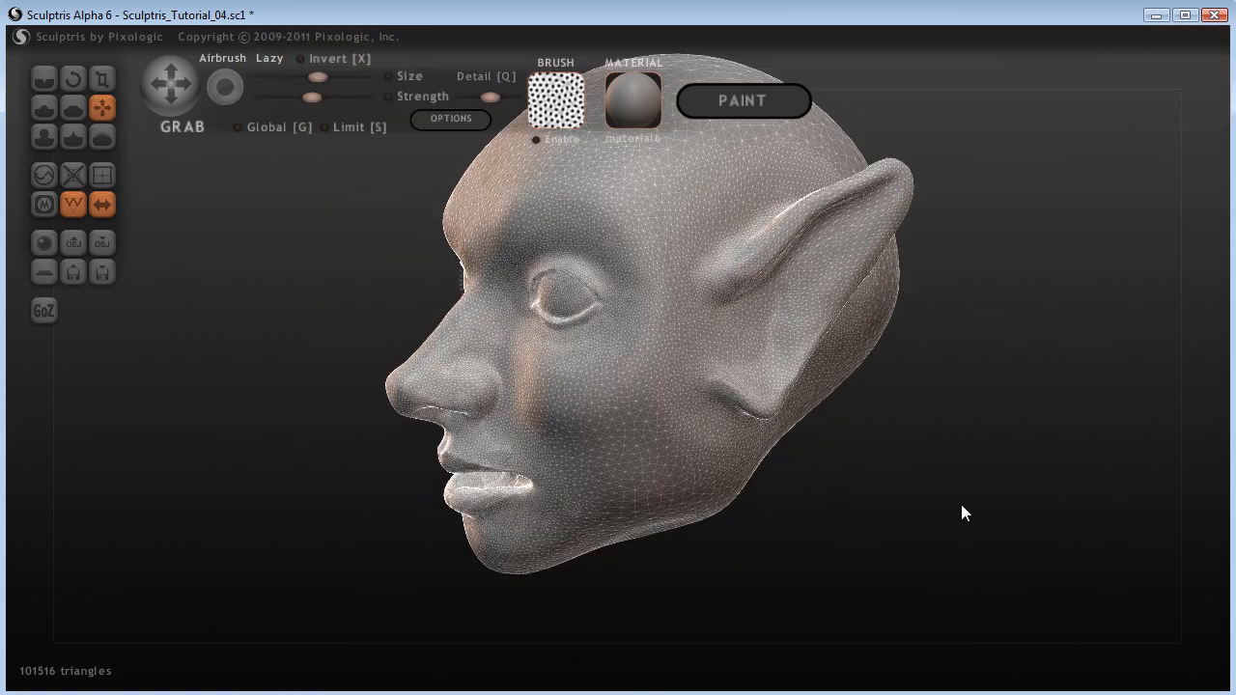
Step: Examine the ear's rim, tip and thickness up close from the side, above and three-quarter views
scroll(964, 506, up, 1)
middle_drag(1066, 245, 1023, 375)
scroll(1027, 355, up, 4)
middle_drag(1087, 324, 1050, 344)
mouse_move(1050, 354)
mouse_down()
mouse_move(1107, 409)
mouse_move(1091, 405)
mouse_up()
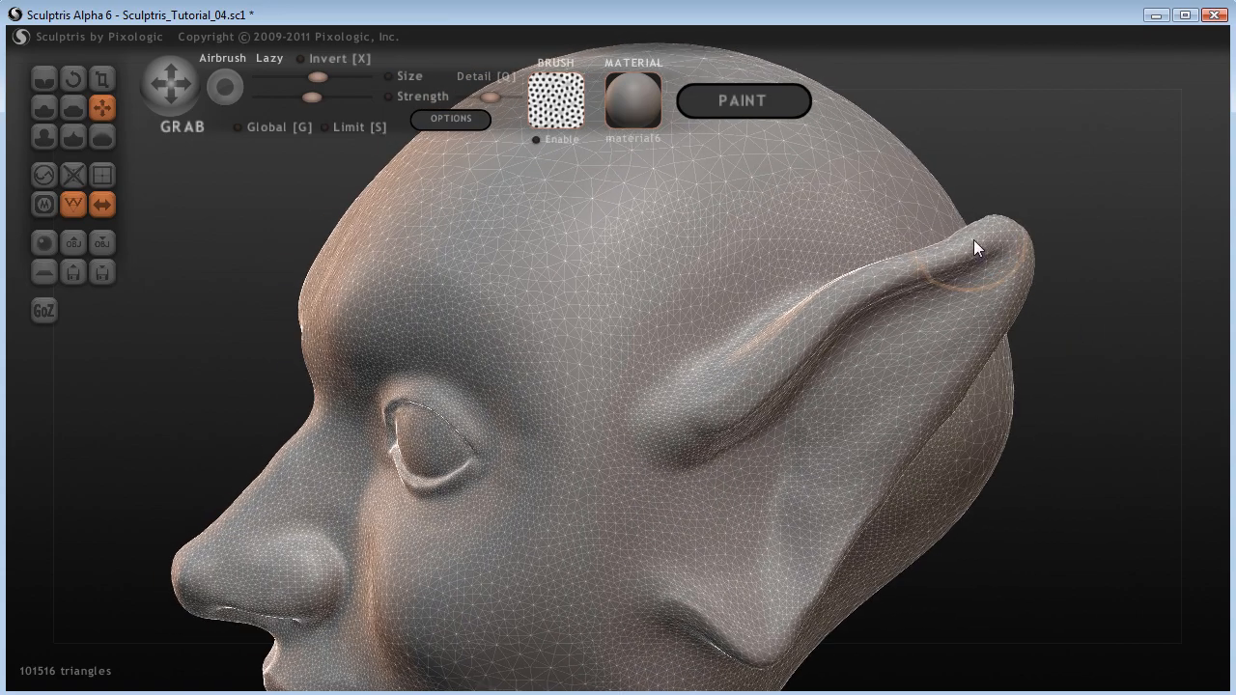
drag(1079, 193, 785, 276)
scroll(782, 278, up, 4)
scroll(778, 277, down, 4)
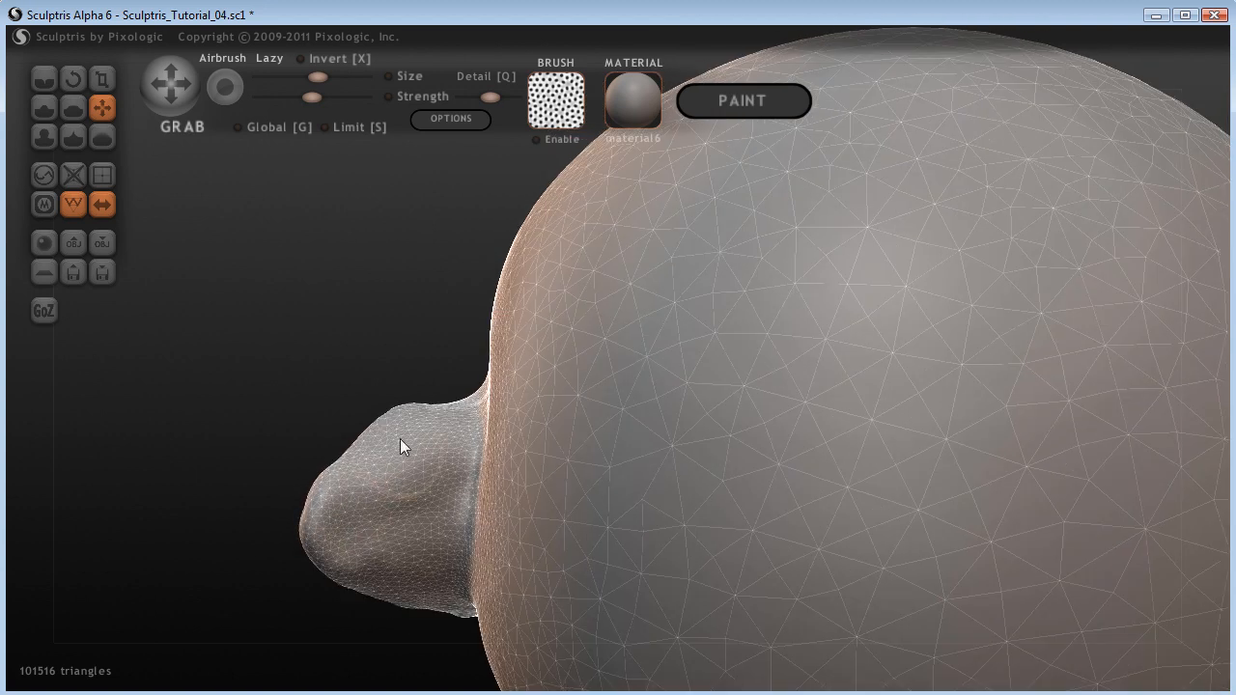
drag(249, 486, 889, 425)
drag(975, 553, 969, 456)
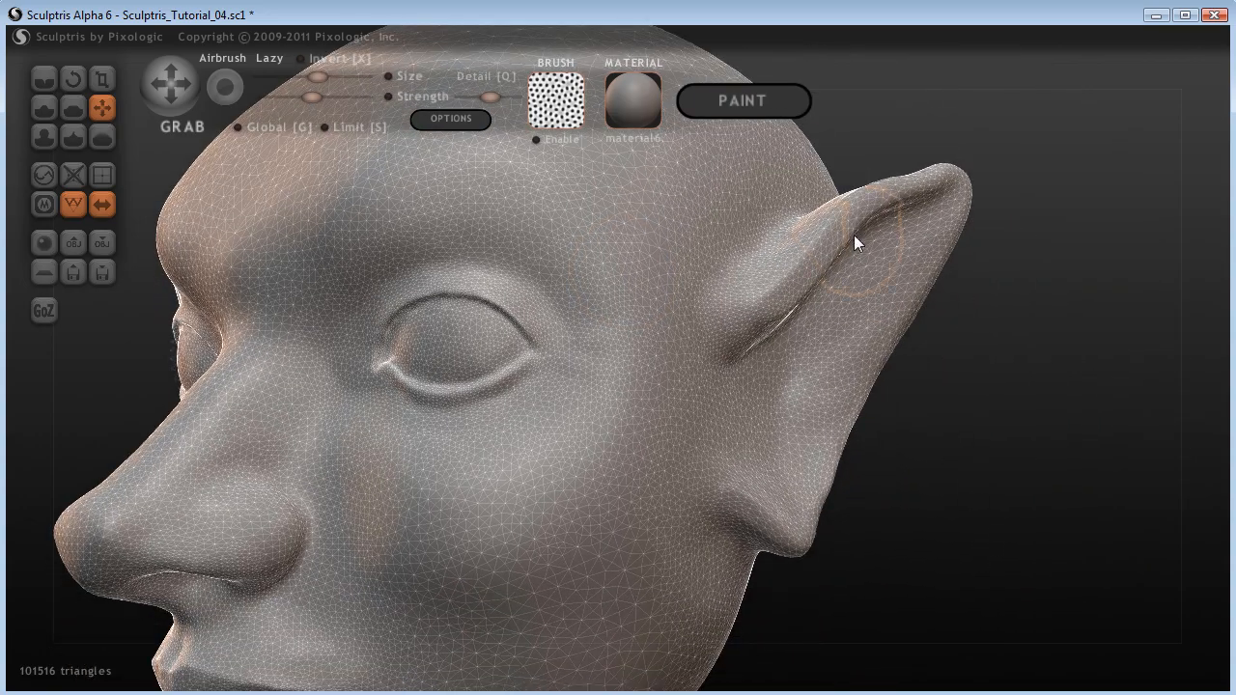
Step: Reposition the front end of the ear's upper rim with Grab so it blends into the side of the head
mouse_move(1018, 394)
mouse_down()
mouse_move(905, 391)
mouse_move(767, 326)
mouse_up()
mouse_move(755, 261)
mouse_down()
mouse_move(770, 265)
mouse_move(781, 298)
mouse_move(698, 309)
mouse_move(676, 337)
mouse_up()
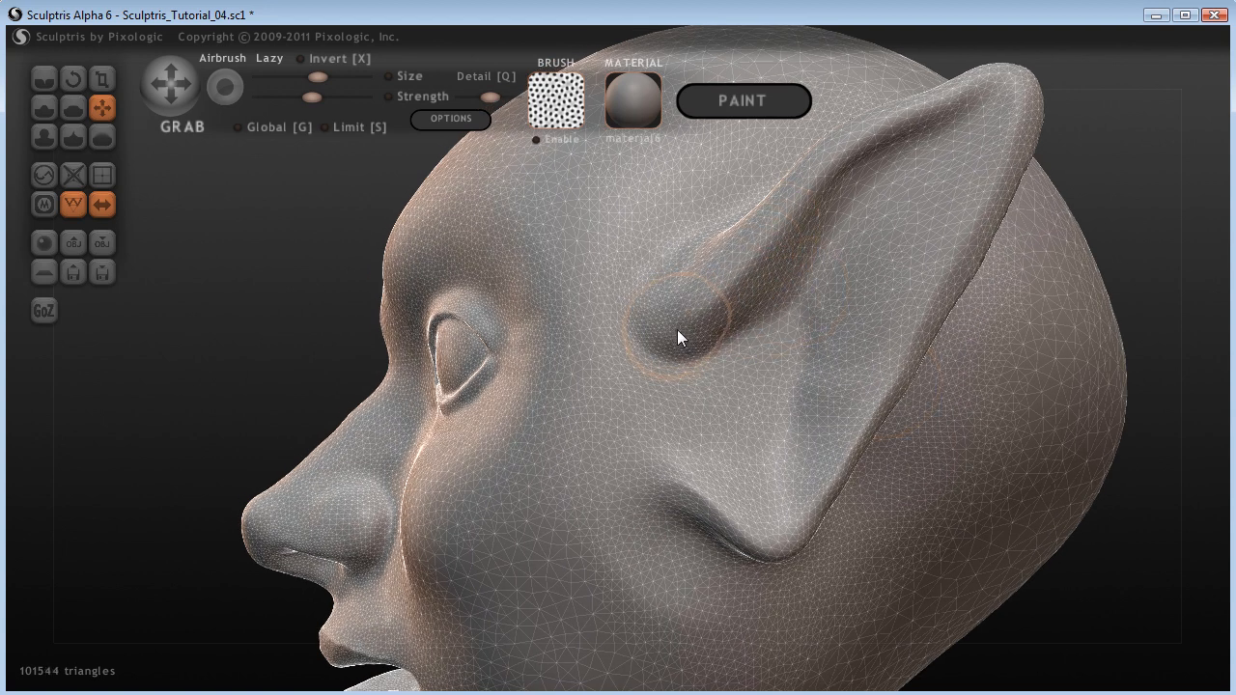
mouse_move(1095, 635)
mouse_down()
mouse_move(1175, 657)
mouse_move(1067, 558)
mouse_move(1088, 544)
mouse_up()
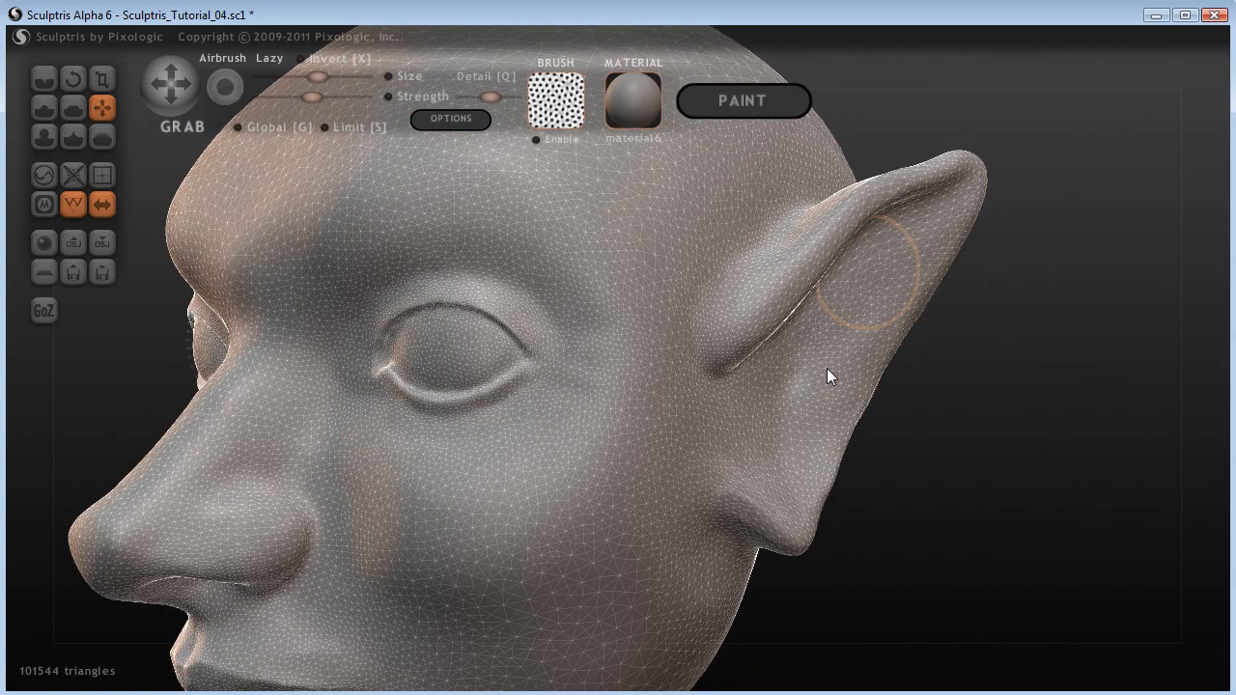
drag(1010, 496, 981, 502)
mouse_move(708, 382)
mouse_down()
mouse_move(724, 389)
mouse_move(822, 259)
mouse_up()
drag(1038, 447, 918, 377)
scroll(815, 243, up, 2)
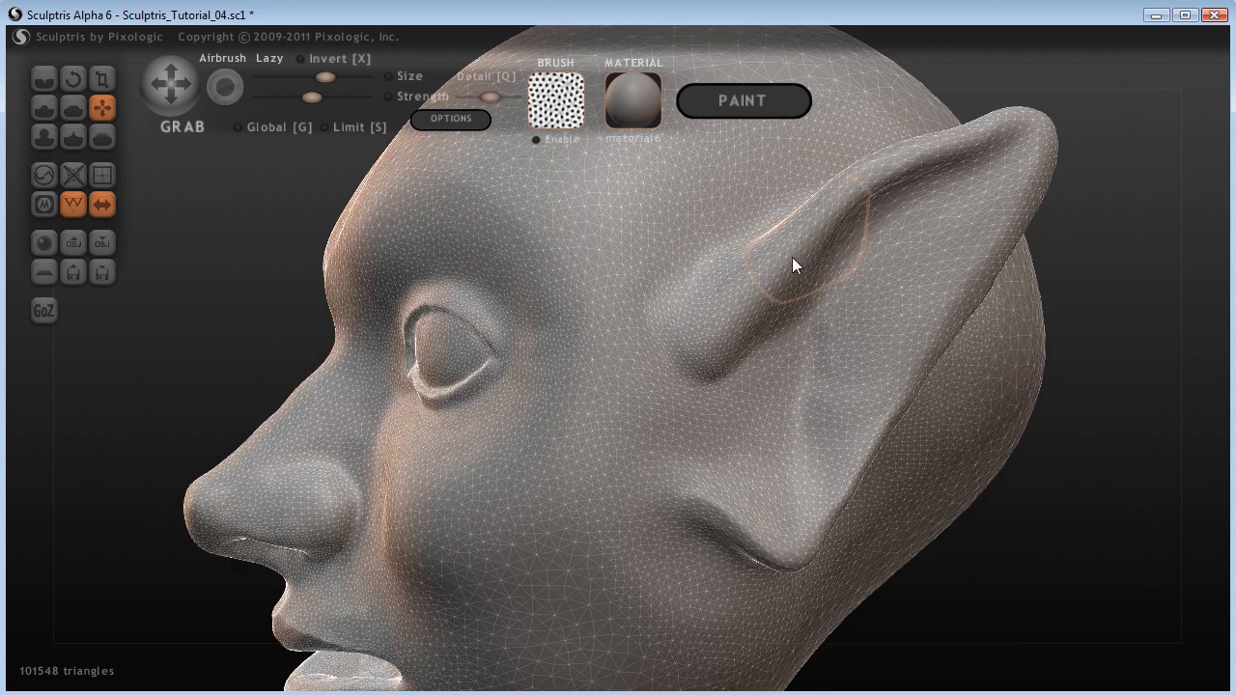
mouse_move(792, 257)
mouse_down()
mouse_move(804, 269)
mouse_move(774, 263)
mouse_up()
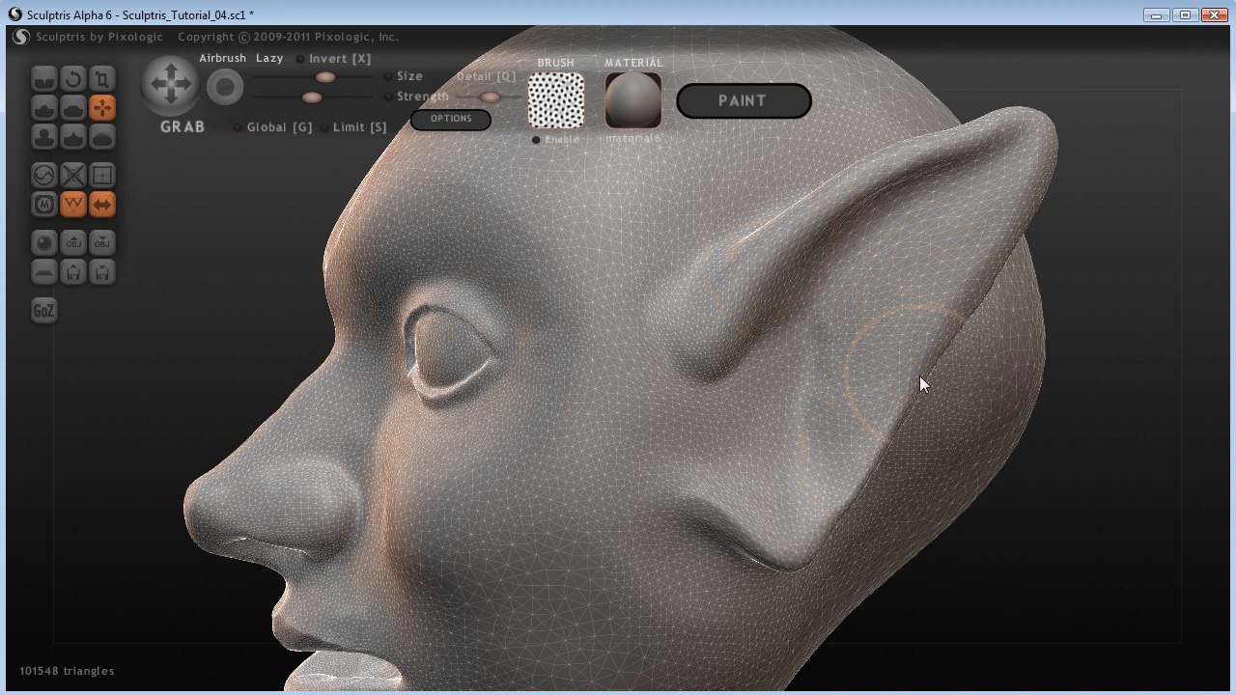
Step: Refine the ear's outline with Grab by lifting the upper edge near the tip and evening the rear edge
scroll(919, 367, up, 2)
mouse_move(926, 361)
mouse_down()
mouse_move(937, 375)
mouse_move(952, 332)
mouse_up()
drag(1013, 248, 1024, 202)
drag(972, 132, 966, 125)
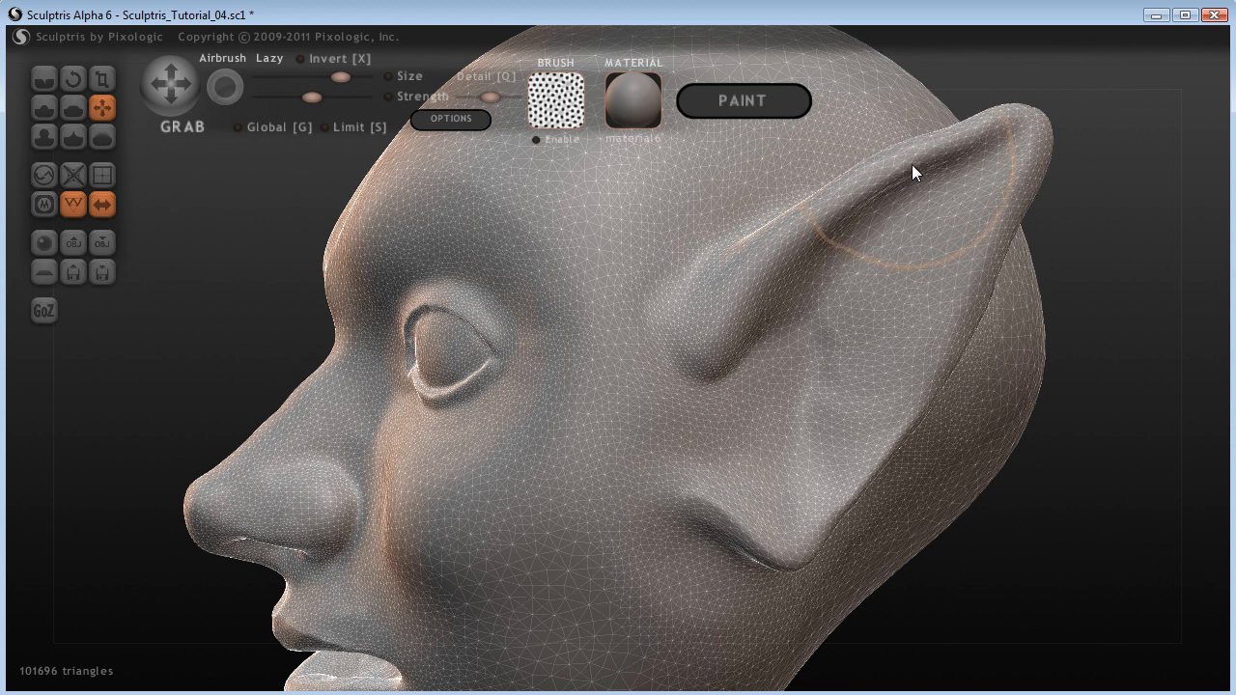
scroll(974, 136, down, 2)
drag(972, 137, 966, 117)
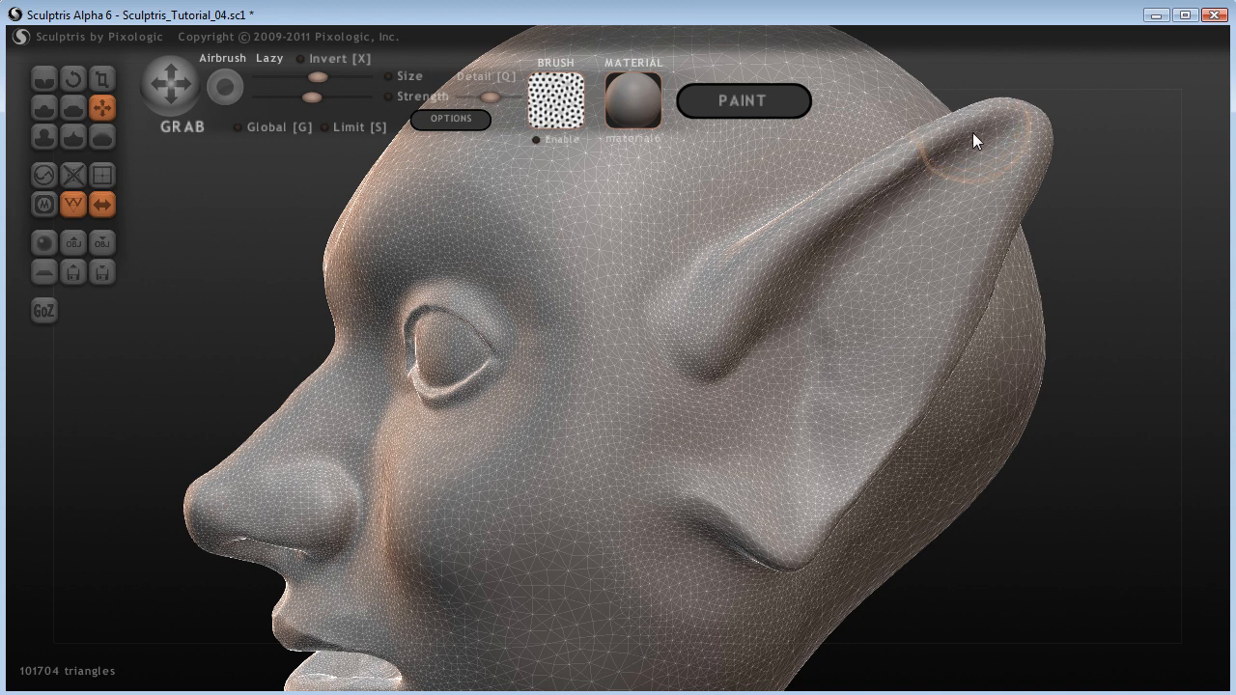
drag(1004, 238, 1009, 238)
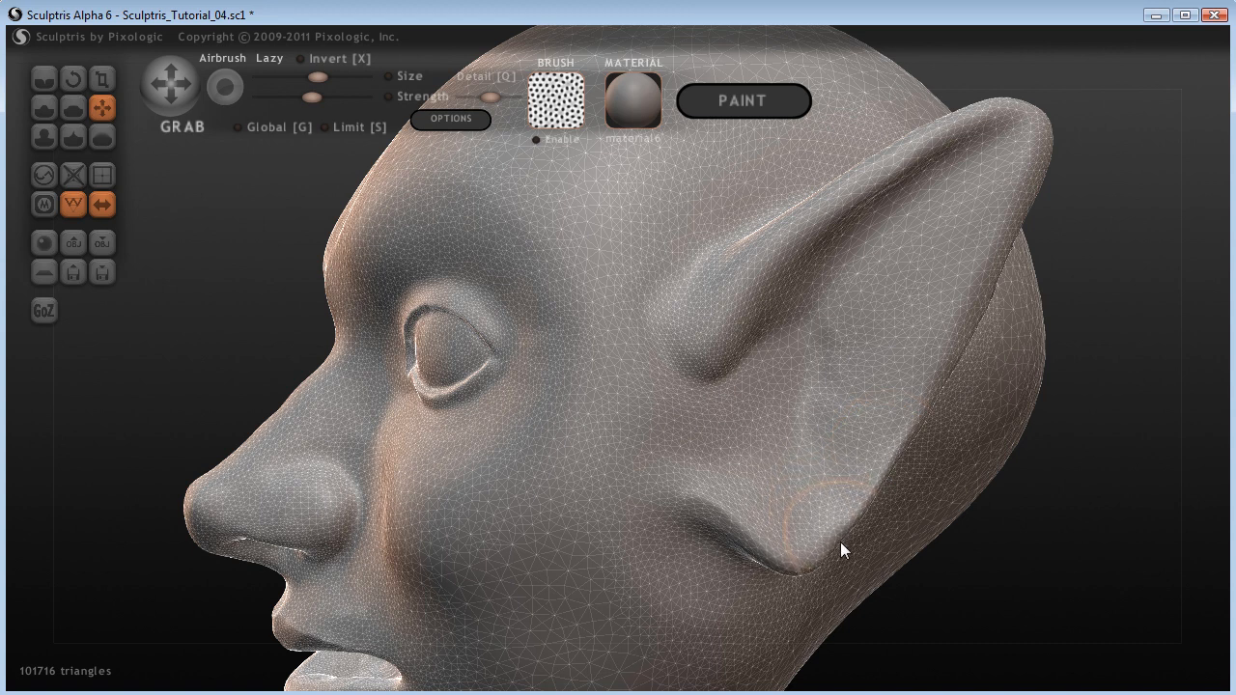
Step: Review the ear shape from three-quarter views and the ears' symmetry from the front
right_drag(841, 541, 1088, 598)
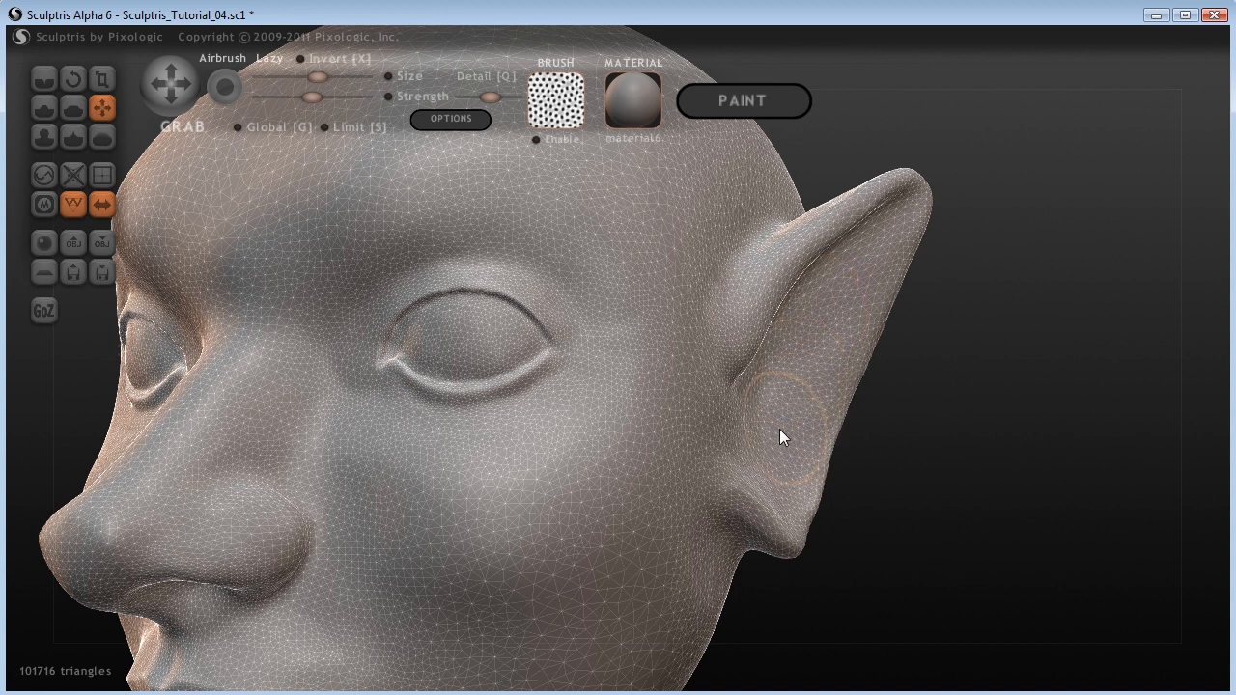
right_drag(764, 485, 900, 588)
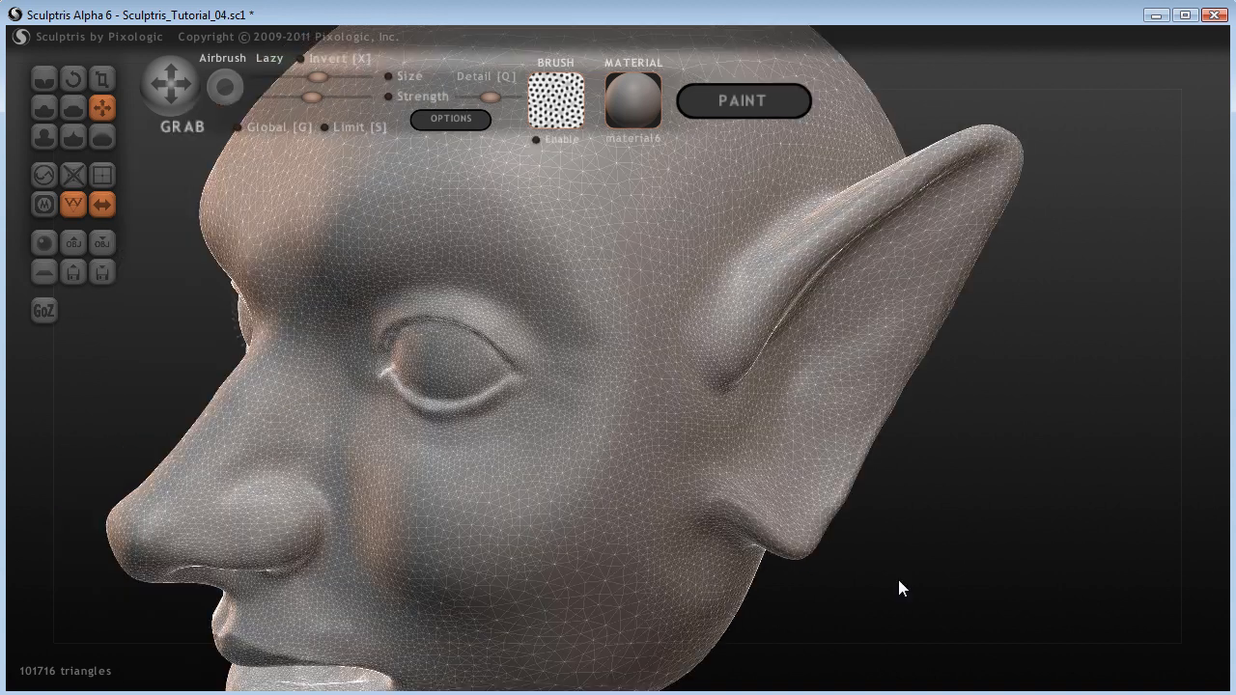
scroll(983, 582, down, 3)
right_drag(982, 582, 968, 549)
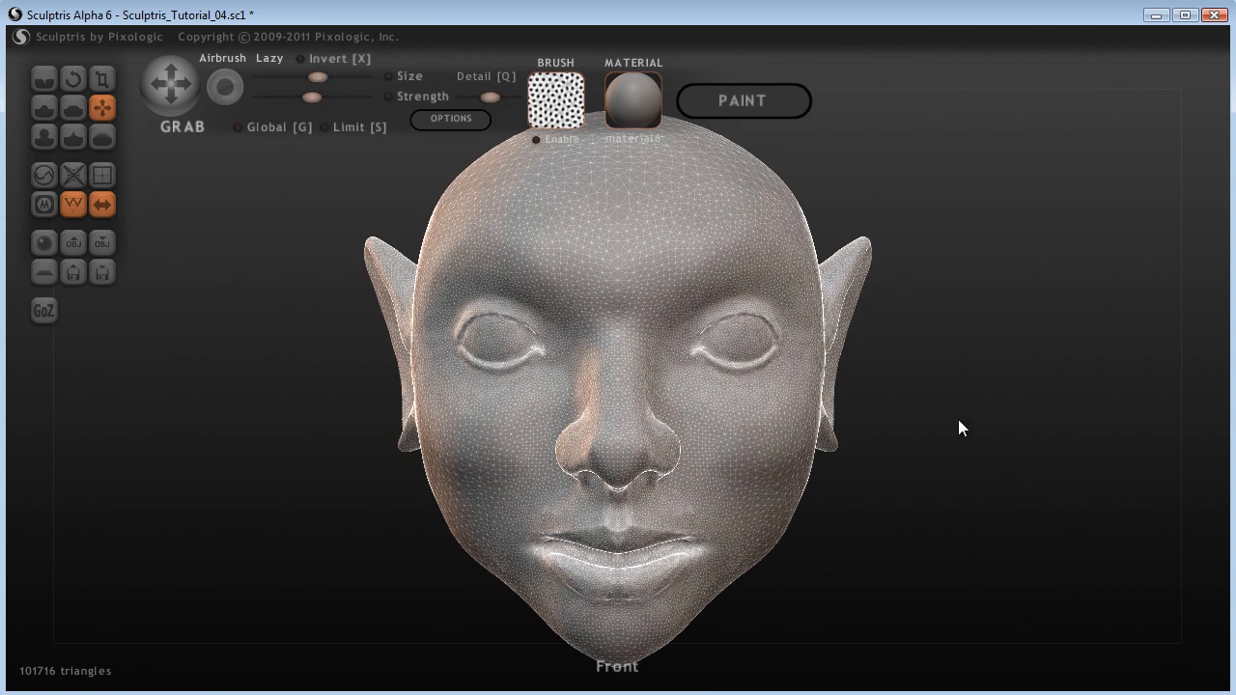
scroll(991, 417, down, 4)
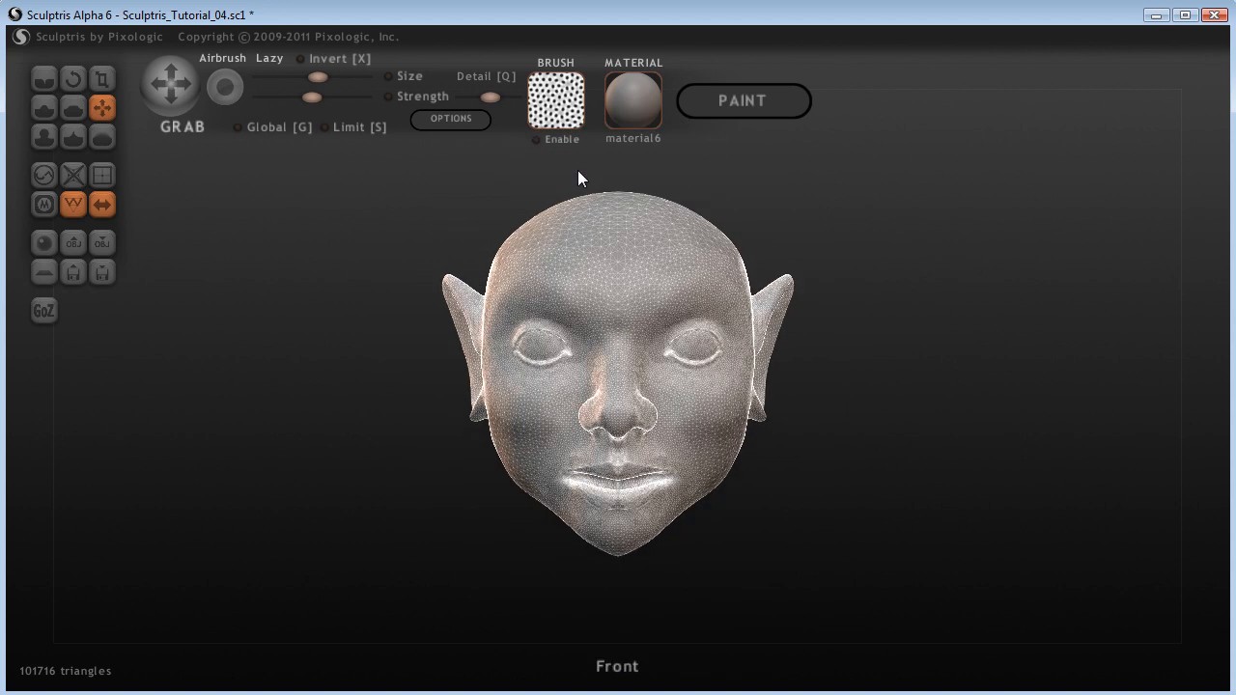
Step: Isolate the ear and the surrounding side of the head, hiding the rest of the mesh
mouse_move(974, 382)
mouse_down()
mouse_move(924, 381)
mouse_move(949, 381)
mouse_up()
drag(885, 205, 726, 477)
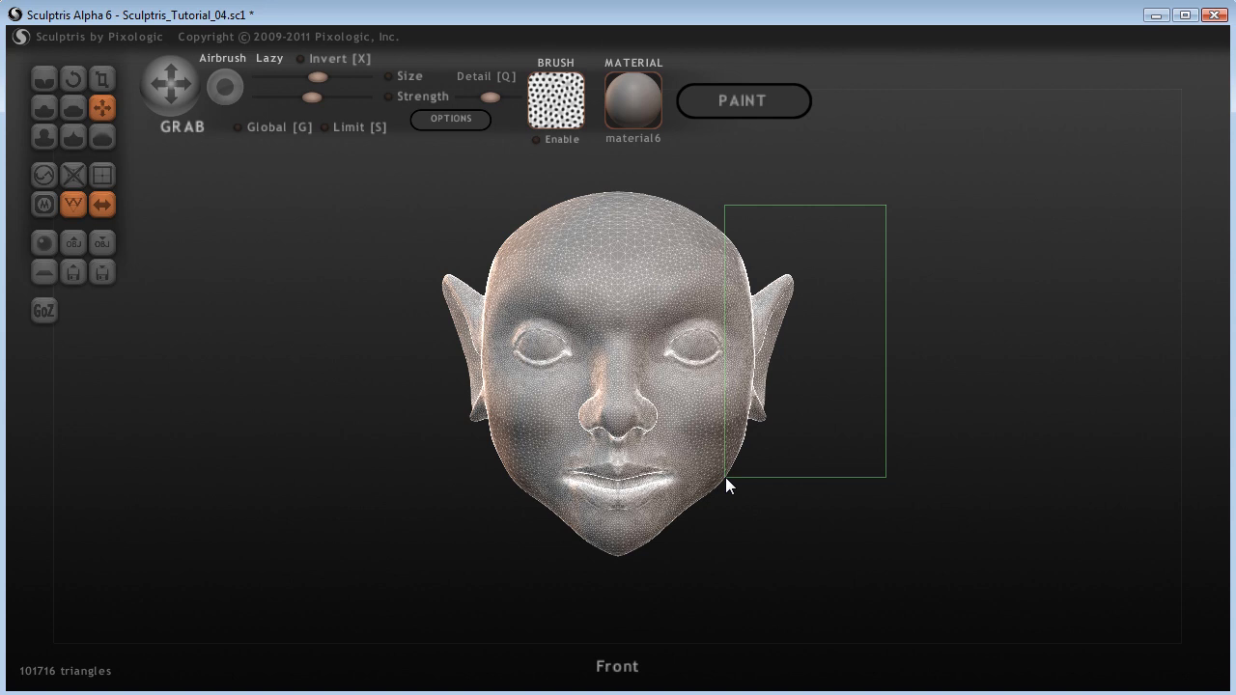
ctrl+drag(725, 478, 731, 475)
drag(843, 449, 809, 449)
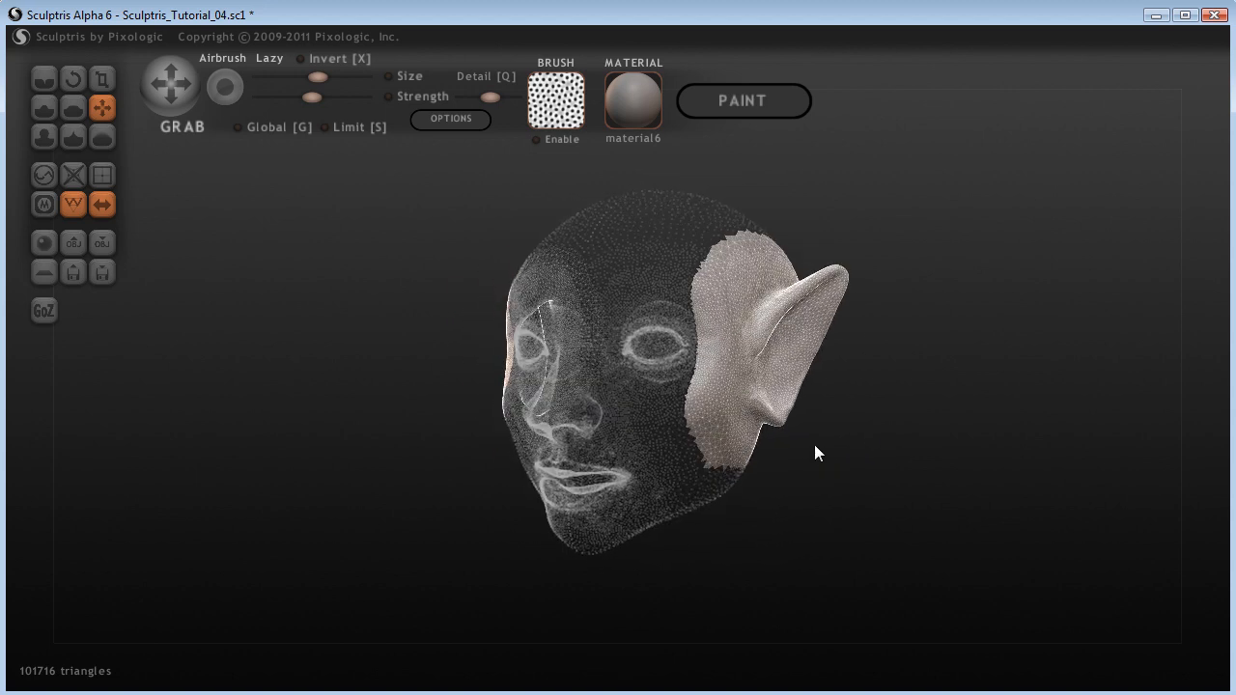
Step: With a smaller Grab brush, pull out a tragus bump at the front of the ear opening, between the upper rim and lobe
scroll(891, 439, up, 5)
right_drag(1143, 452, 954, 472)
mouse_move(955, 464)
mouse_down()
mouse_move(1031, 459)
mouse_move(1029, 445)
mouse_move(1114, 483)
mouse_move(671, 494)
mouse_move(988, 508)
mouse_move(1021, 486)
mouse_move(914, 430)
mouse_move(1021, 469)
mouse_move(972, 453)
mouse_move(932, 461)
mouse_up()
scroll(756, 389, down, 3)
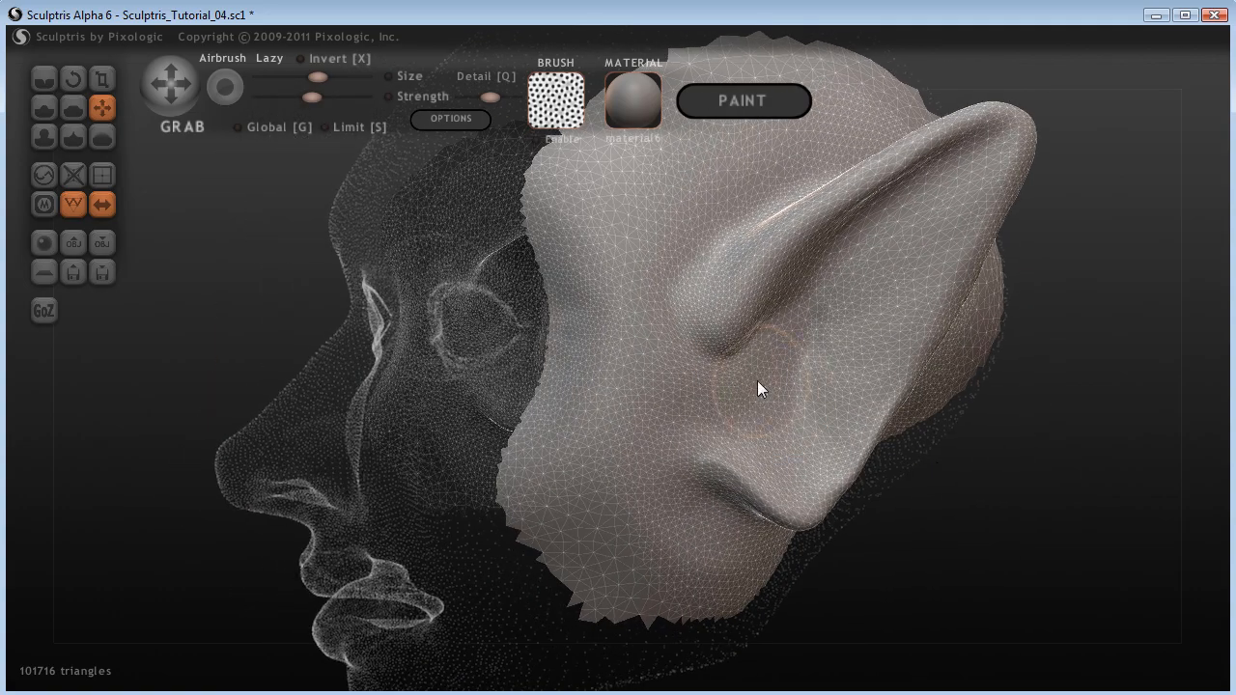
scroll(760, 379, up, 2)
drag(761, 381, 733, 399)
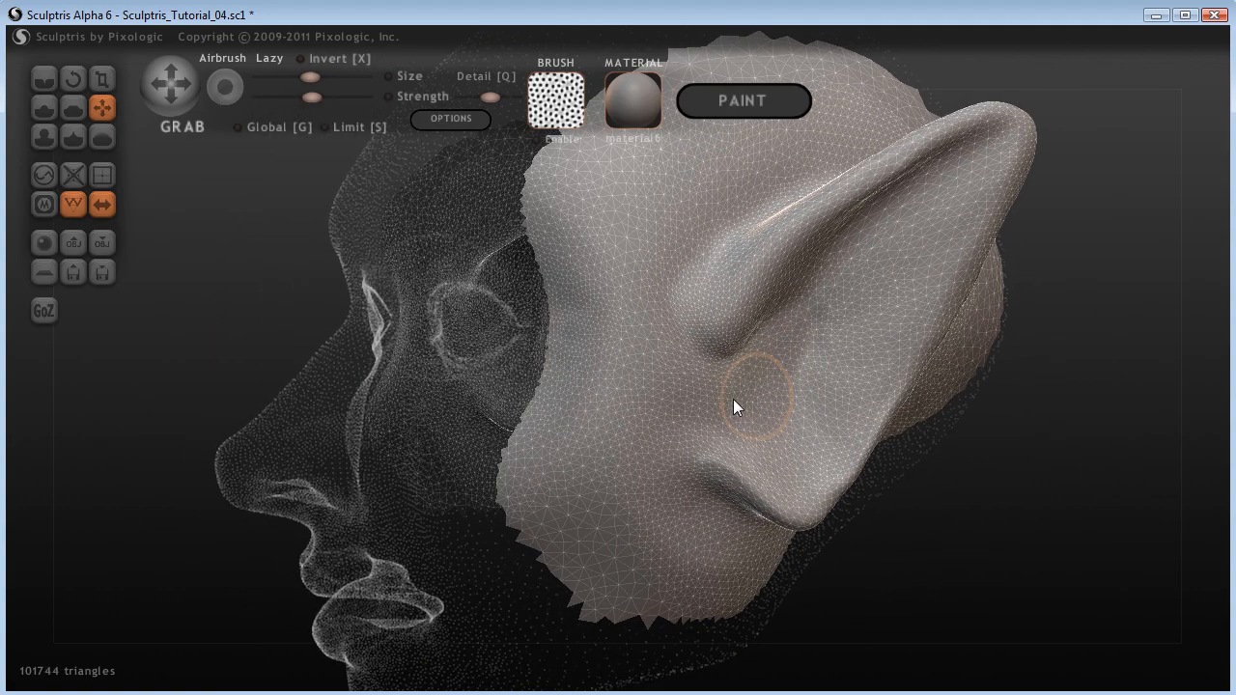
click(733, 401)
drag(952, 504, 948, 433)
drag(783, 357, 751, 358)
mouse_move(964, 531)
mouse_down()
mouse_move(1001, 532)
mouse_move(818, 451)
mouse_move(850, 444)
mouse_up()
drag(732, 358, 710, 359)
mouse_move(955, 527)
mouse_down()
mouse_move(1041, 566)
mouse_move(732, 399)
mouse_move(754, 400)
mouse_up()
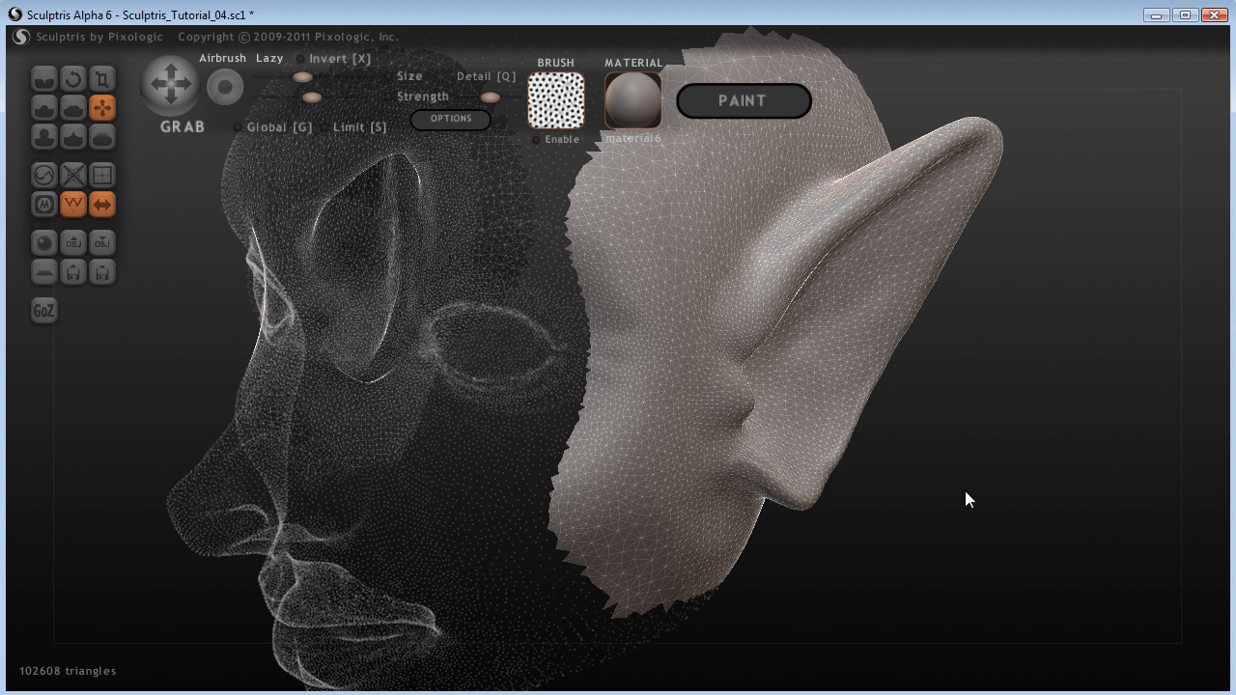
Step: Use Grab to push the inner surface under the ear's upper front rim forward, tucking it deeper beneath the fold
drag(966, 493, 687, 374)
mouse_move(743, 272)
mouse_down()
mouse_move(729, 268)
mouse_move(769, 240)
mouse_up()
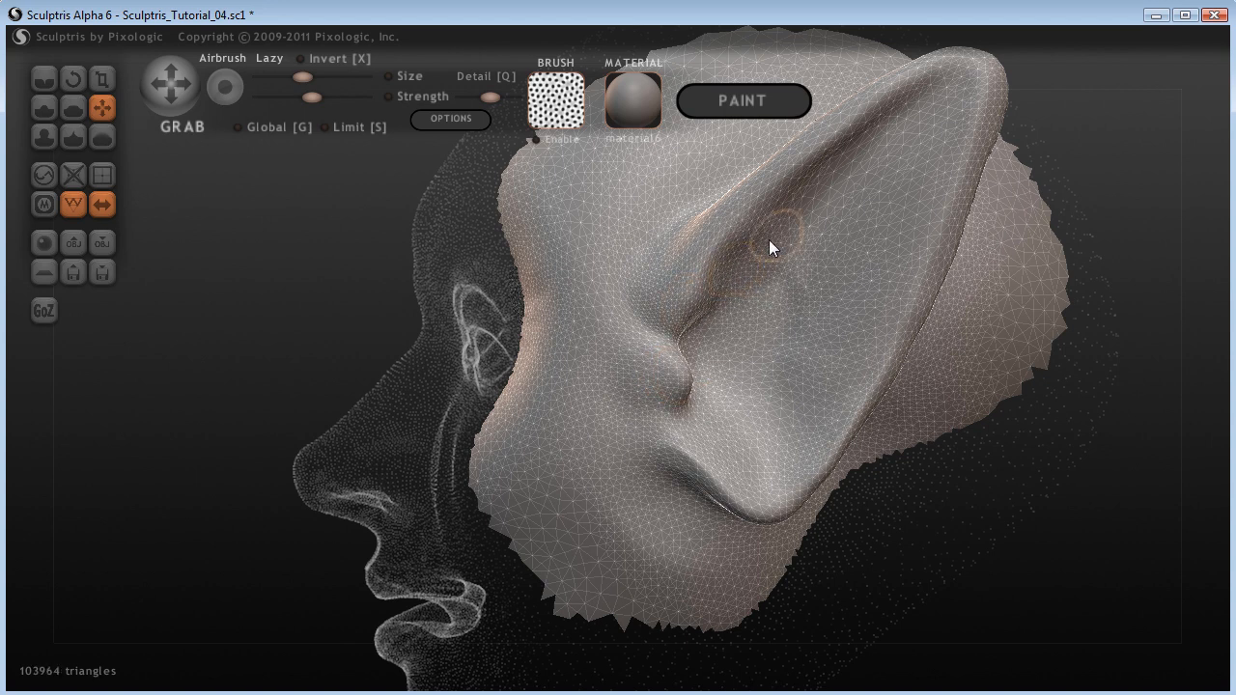
drag(769, 238, 772, 216)
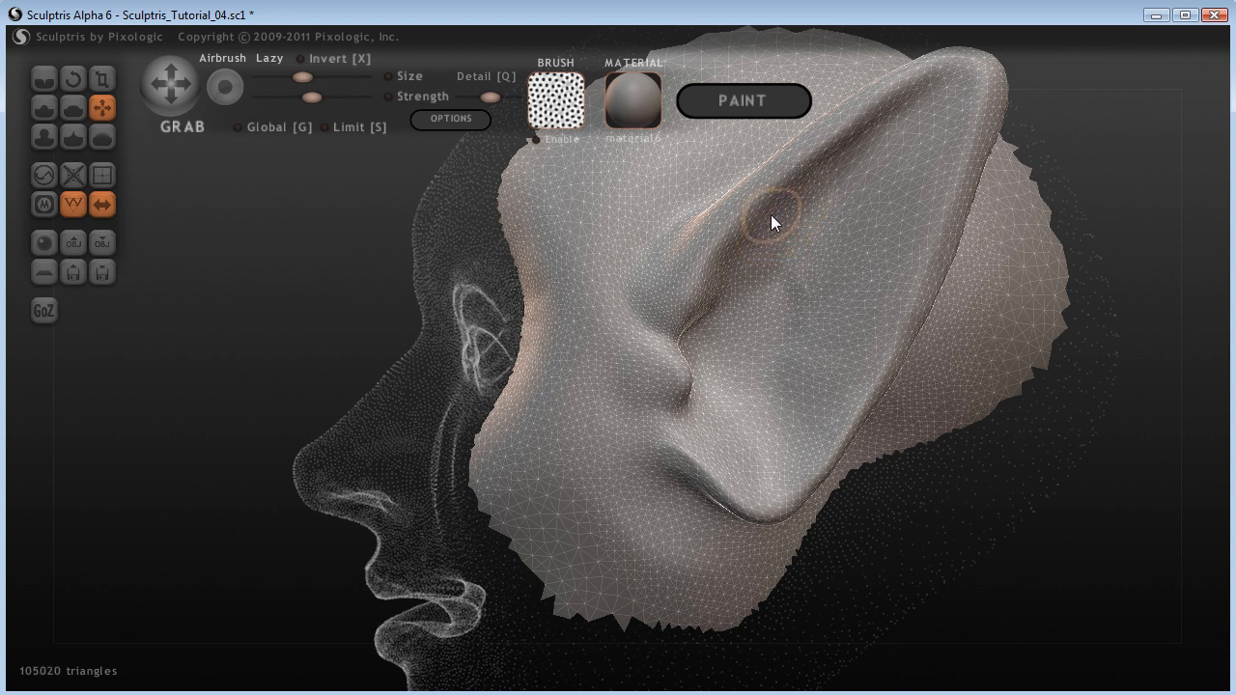
drag(746, 274, 724, 295)
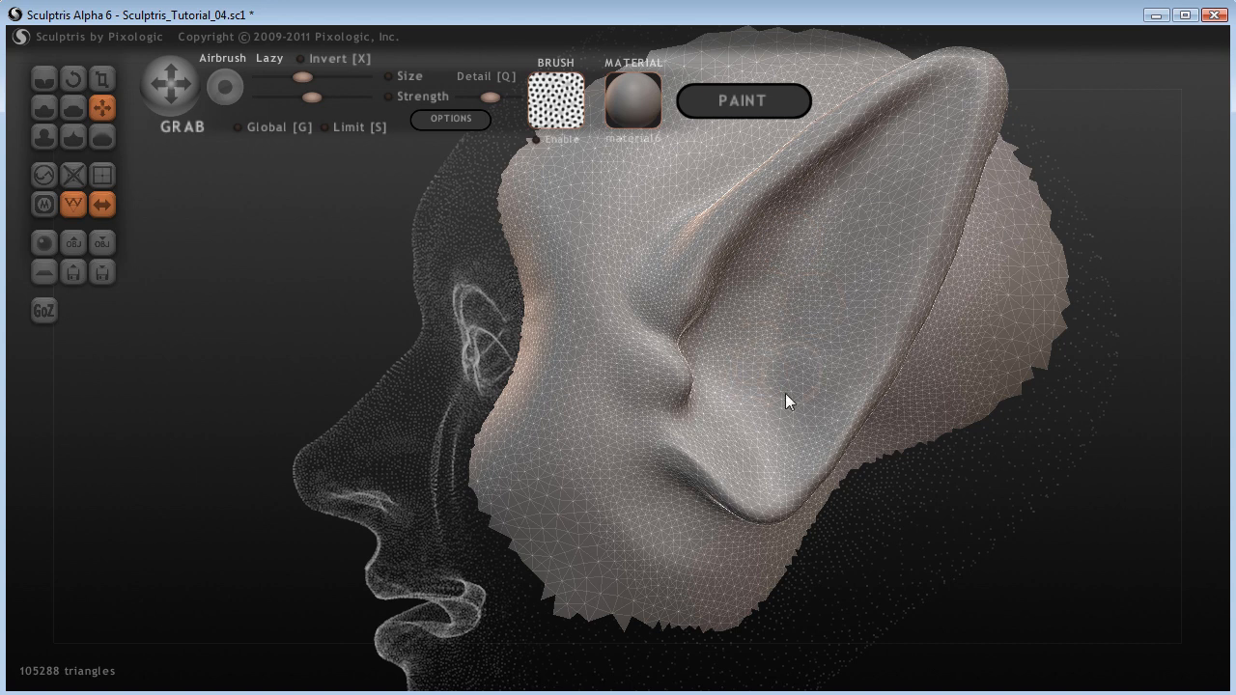
Step: With a larger Grab brush, reshape the inner surface of the ear lobe to make it fuller
drag(1080, 597, 682, 557)
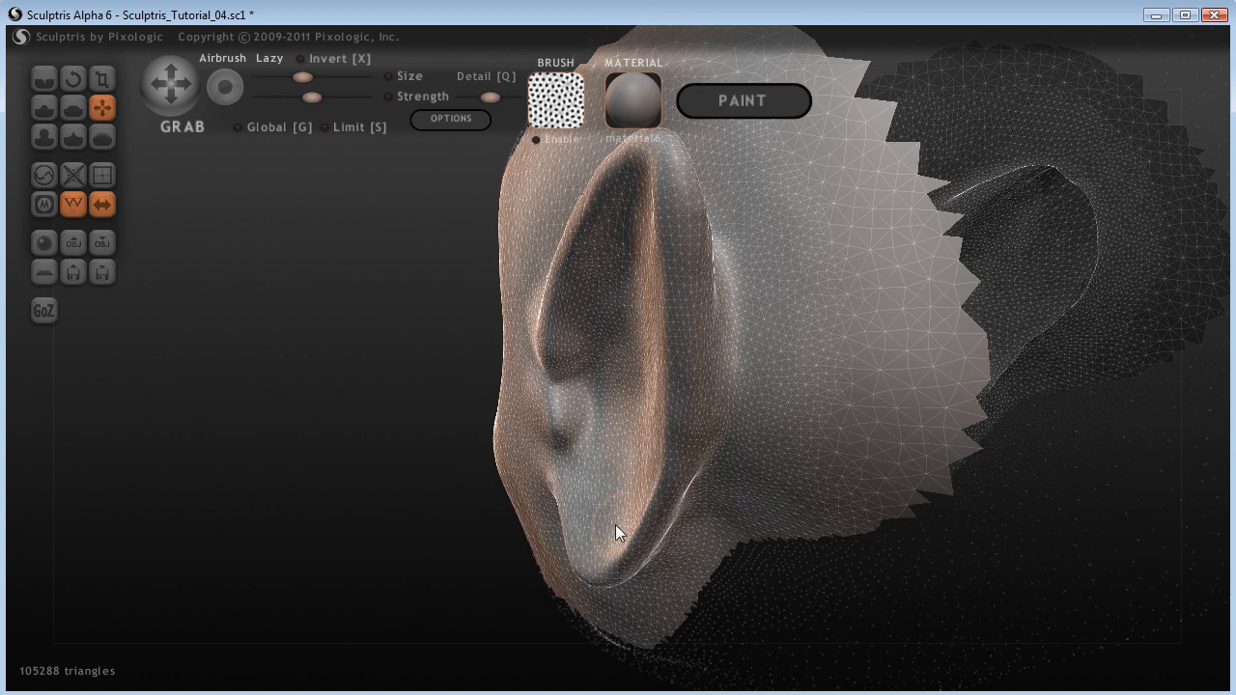
scroll(616, 524, up, 2)
drag(600, 525, 439, 543)
key(ctrl+z)
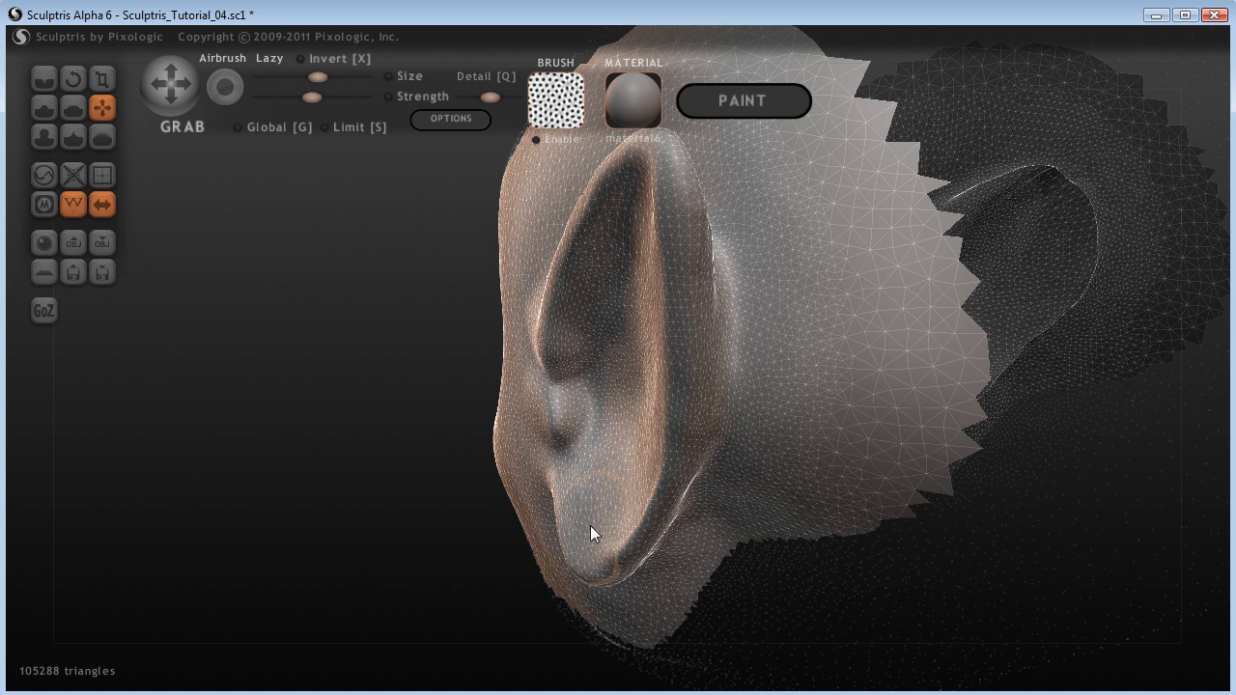
drag(323, 549, 611, 485)
drag(981, 523, 959, 532)
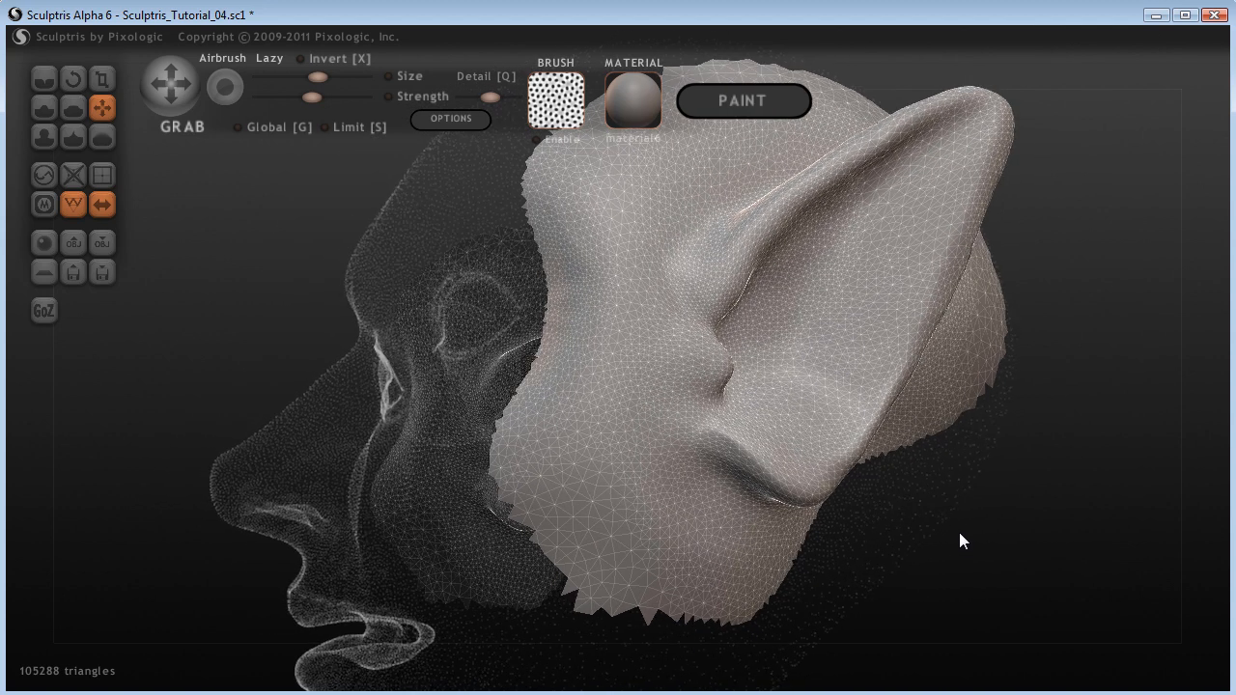
Step: With the Draw brush, build a ridge across the upper inner ear, running from behind the front rim toward the tip
click(45, 111)
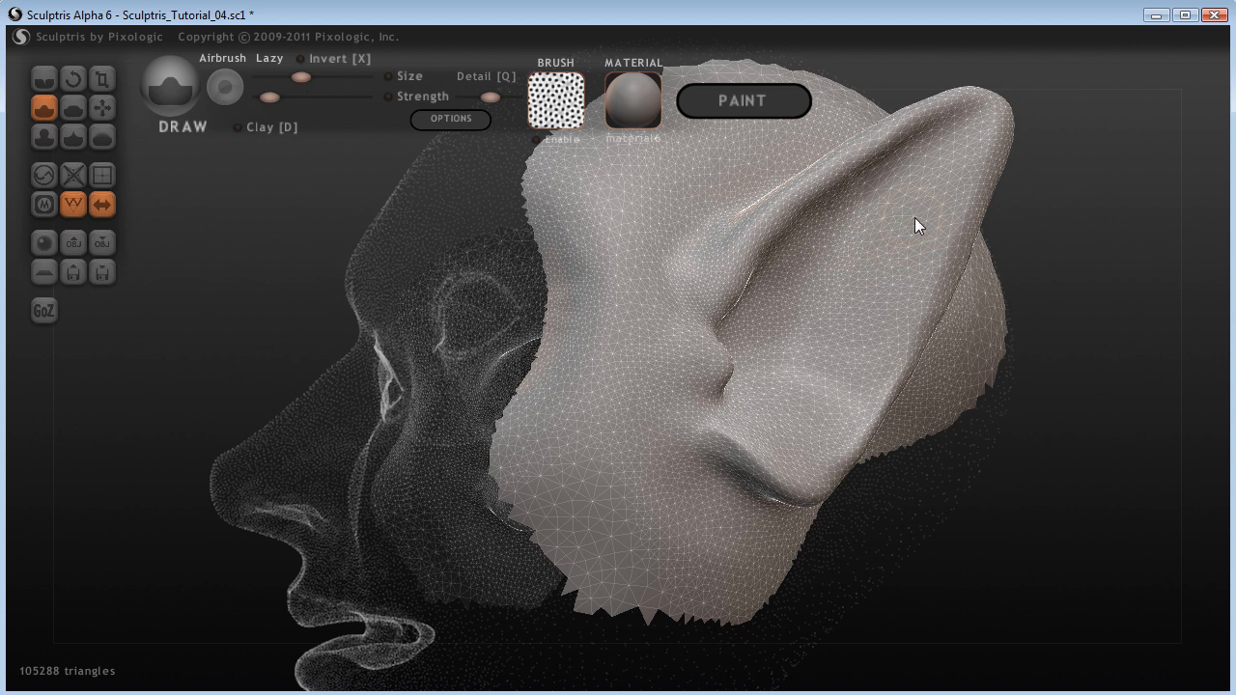
drag(792, 279, 919, 222)
mouse_move(846, 252)
mouse_down()
mouse_move(909, 225)
mouse_move(1032, 318)
mouse_up()
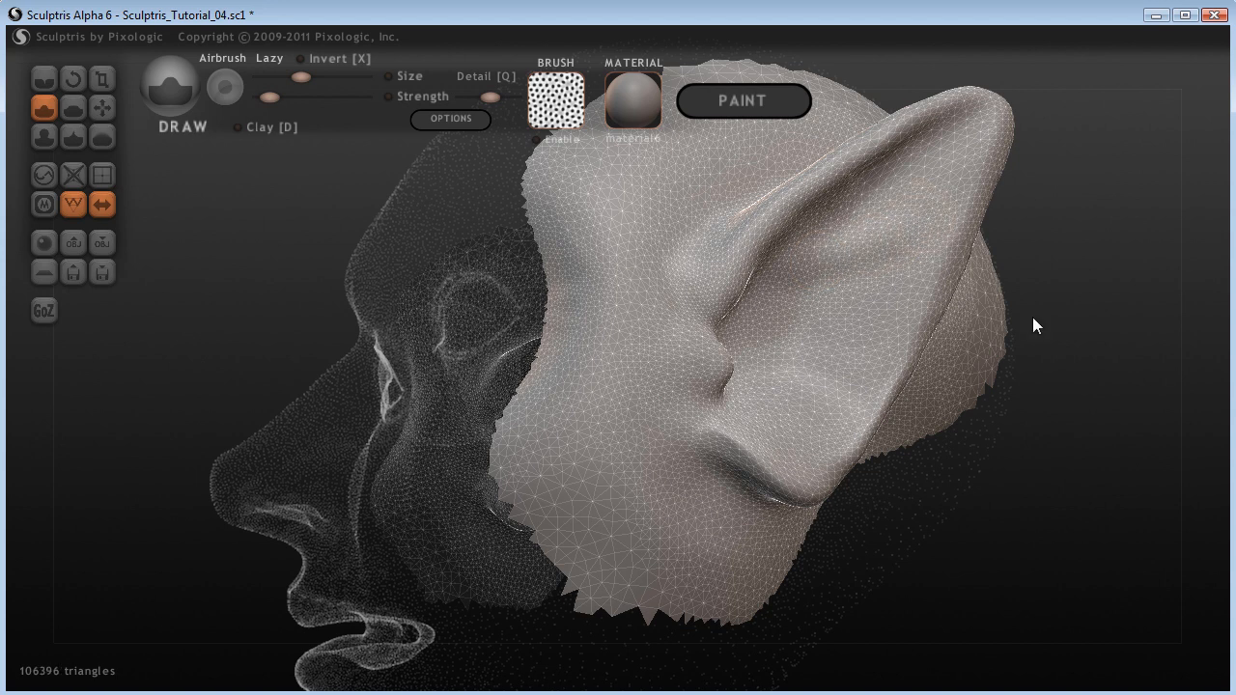
mouse_move(1040, 263)
mouse_down()
mouse_move(1018, 250)
mouse_move(946, 317)
mouse_move(1037, 287)
mouse_move(1067, 235)
mouse_move(1033, 232)
mouse_up()
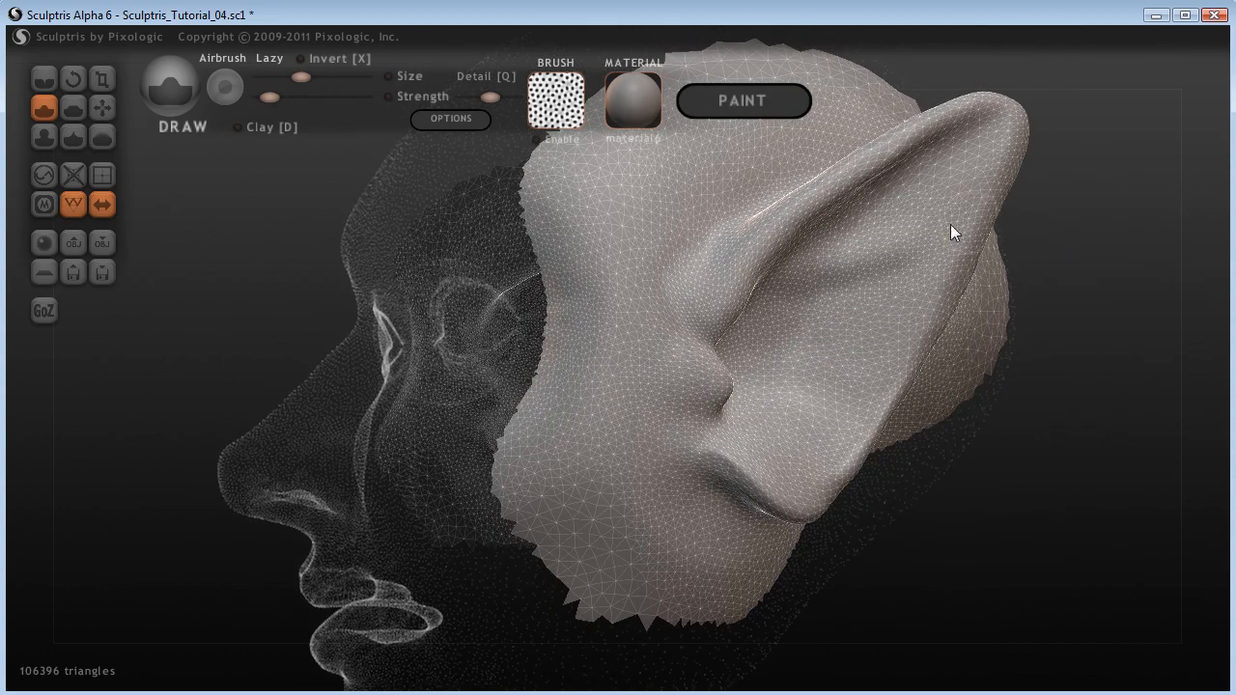
drag(931, 226, 759, 317)
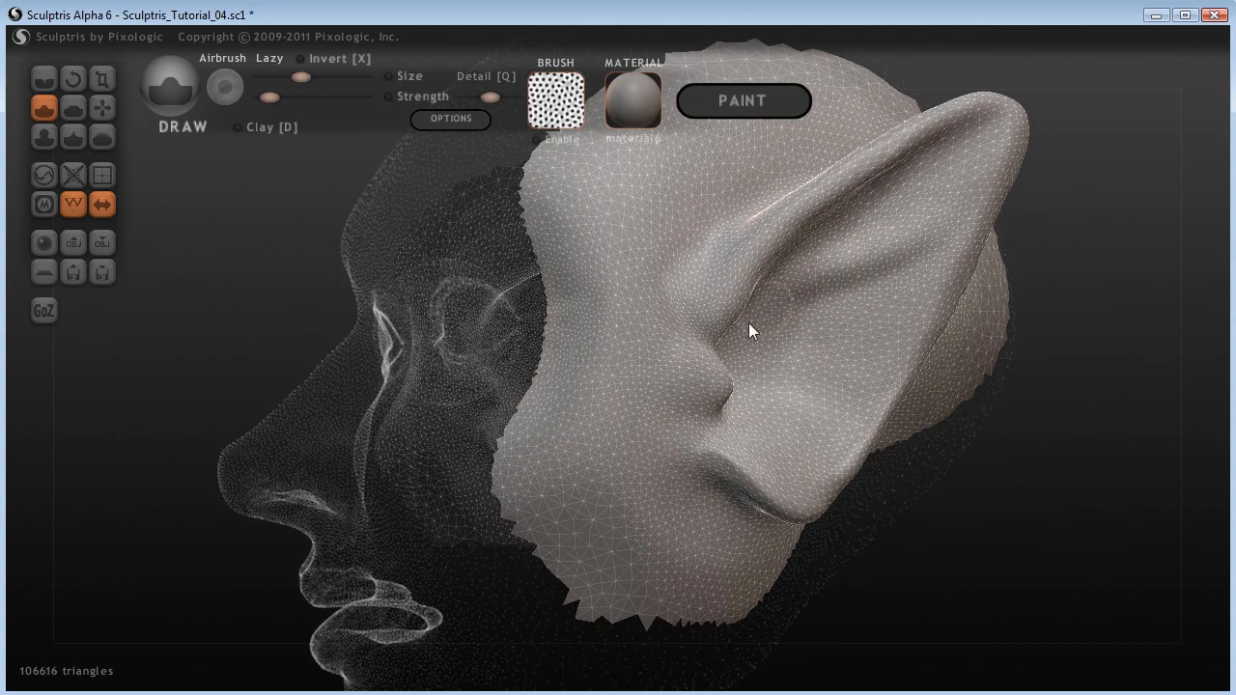
Step: Define the front end of the upper inner ridge and extend its far end toward the ear tip with Draw
mouse_move(996, 505)
mouse_down()
mouse_move(1073, 486)
mouse_move(966, 498)
mouse_up()
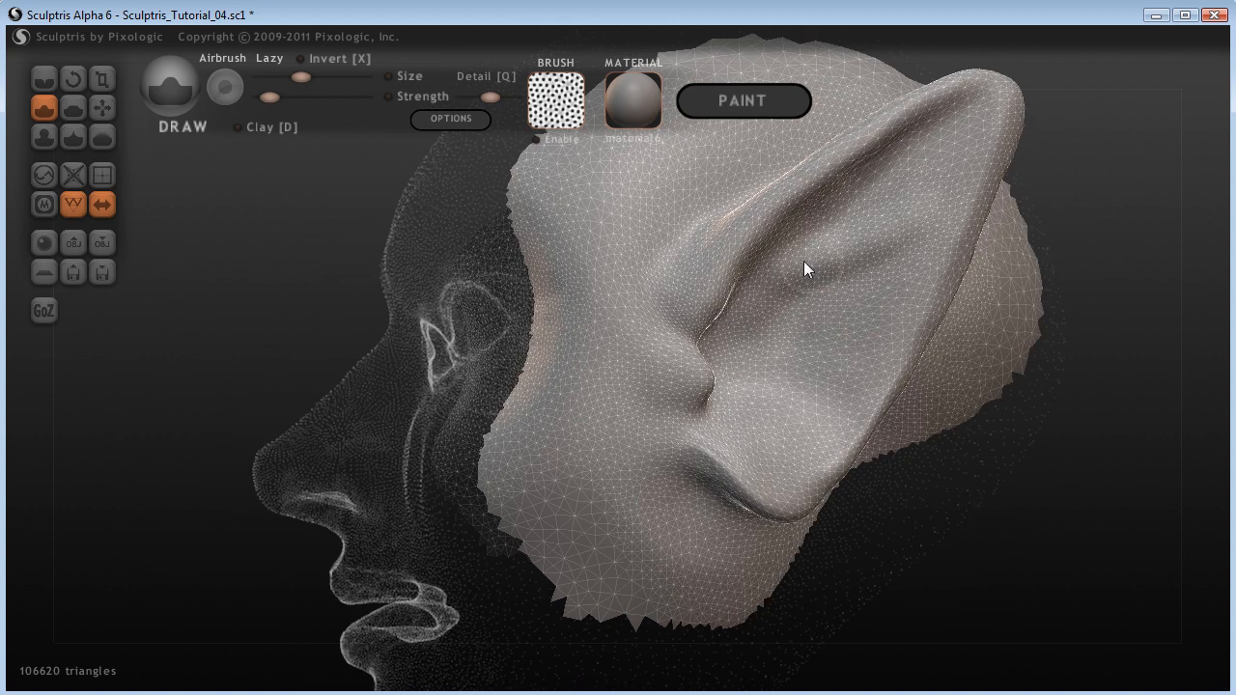
drag(778, 283, 739, 323)
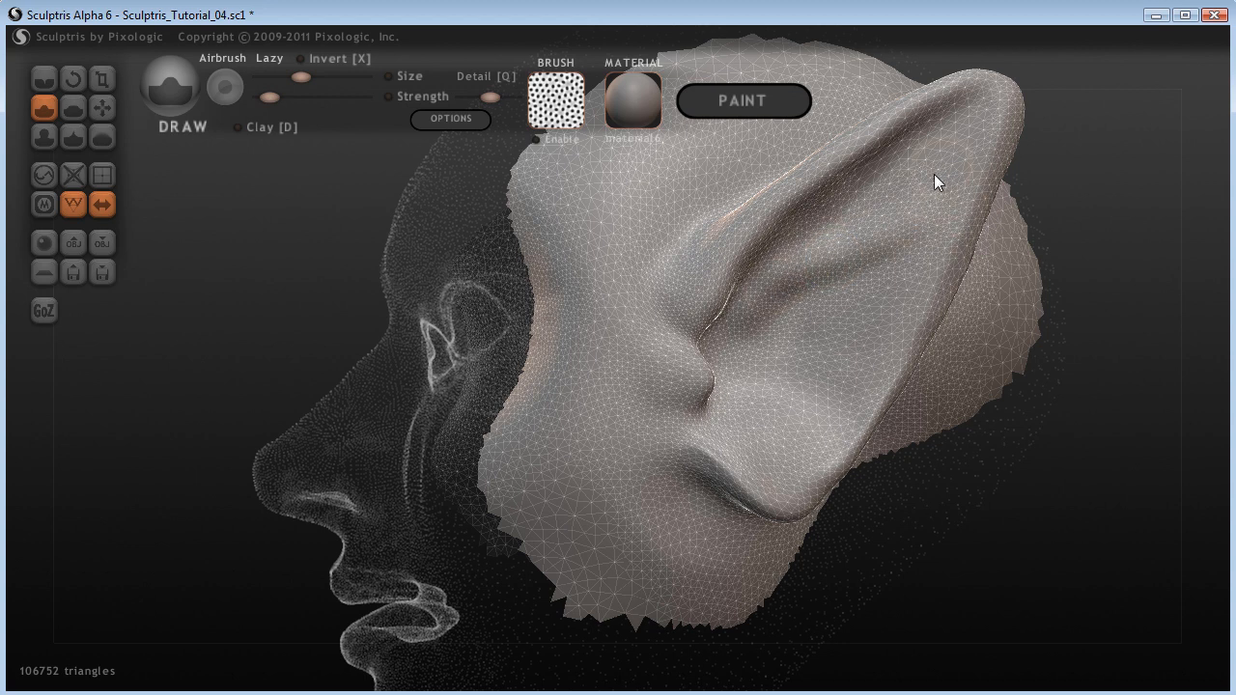
drag(934, 174, 882, 207)
mouse_move(935, 170)
mouse_down()
mouse_move(852, 221)
mouse_move(891, 194)
mouse_up()
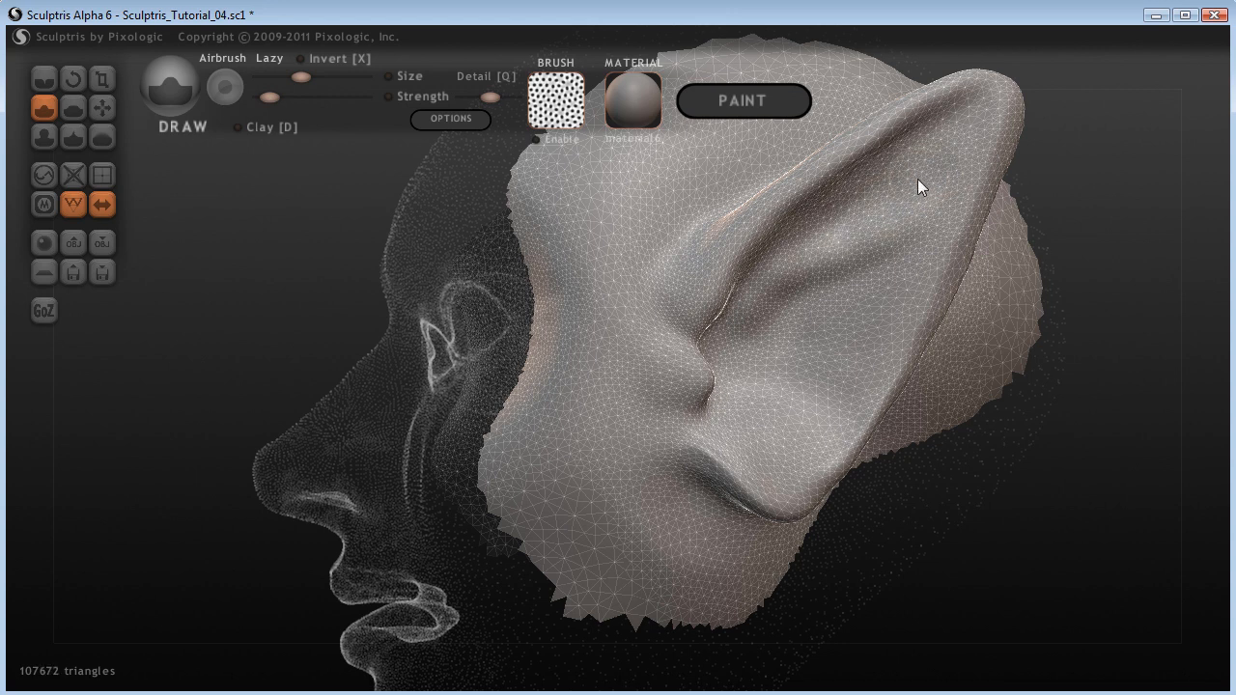
Step: Draw a second, lower fold in the inner ear, branching from below the upper ridge down along the rear rim
mouse_move(979, 499)
mouse_down()
mouse_move(1027, 511)
mouse_move(900, 359)
mouse_up()
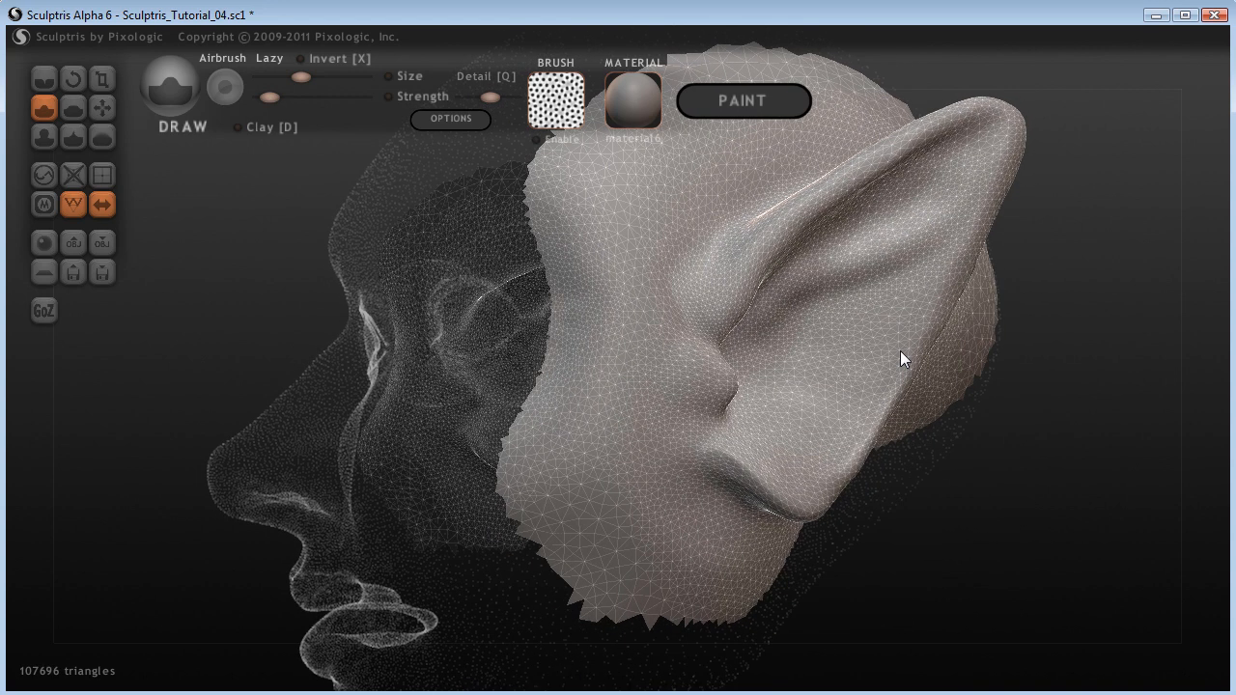
mouse_move(909, 289)
mouse_down()
mouse_move(845, 336)
mouse_move(889, 277)
mouse_up()
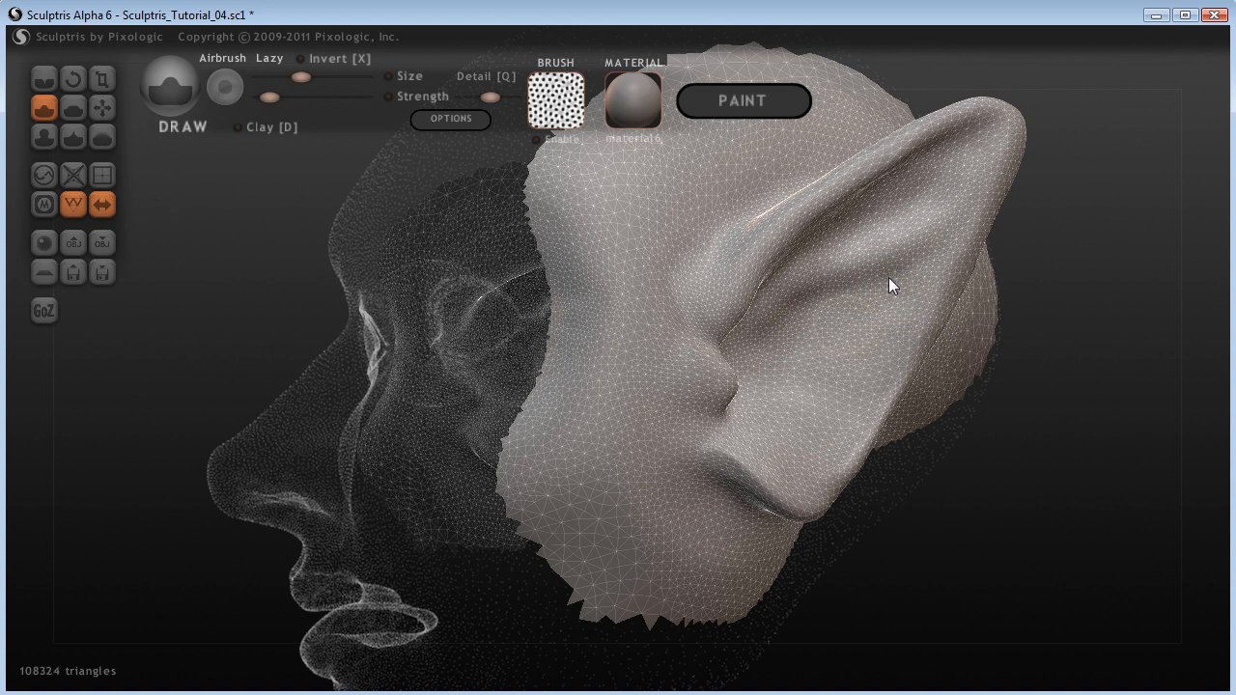
mouse_move(849, 300)
mouse_down()
mouse_move(793, 346)
mouse_move(877, 295)
mouse_move(834, 325)
mouse_move(837, 355)
mouse_move(856, 320)
mouse_move(844, 354)
mouse_up()
drag(966, 585, 951, 522)
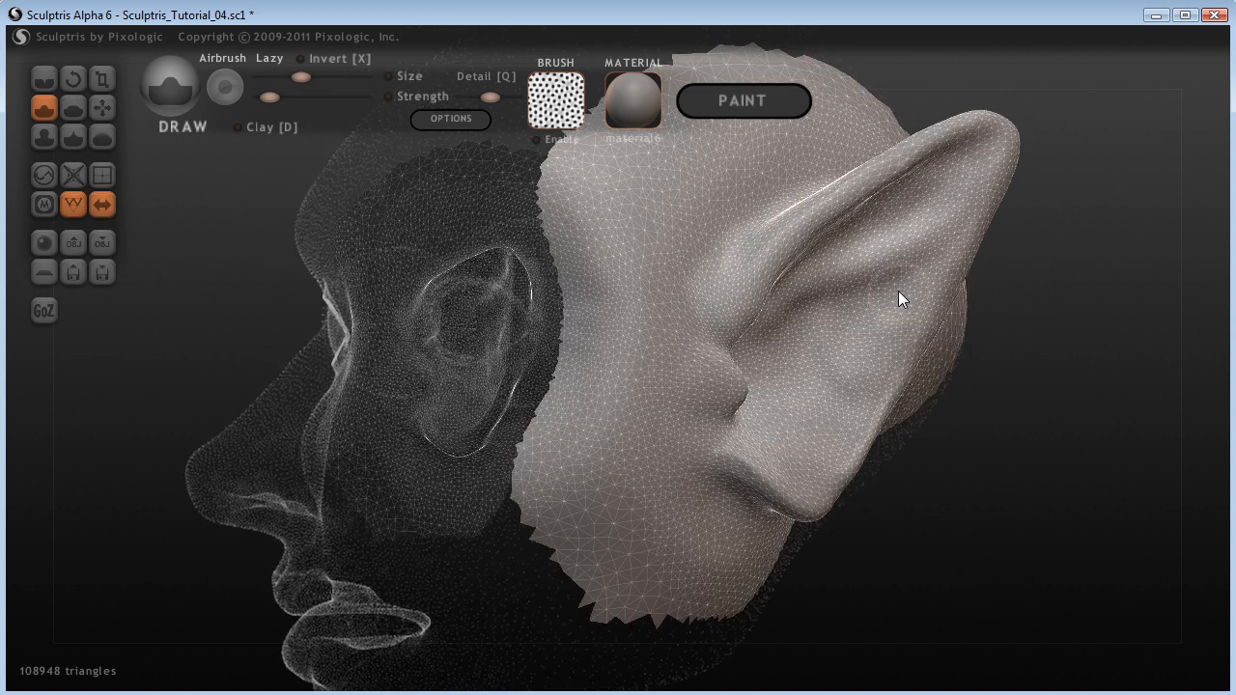
mouse_move(868, 338)
mouse_down()
mouse_move(899, 309)
mouse_move(882, 335)
mouse_up()
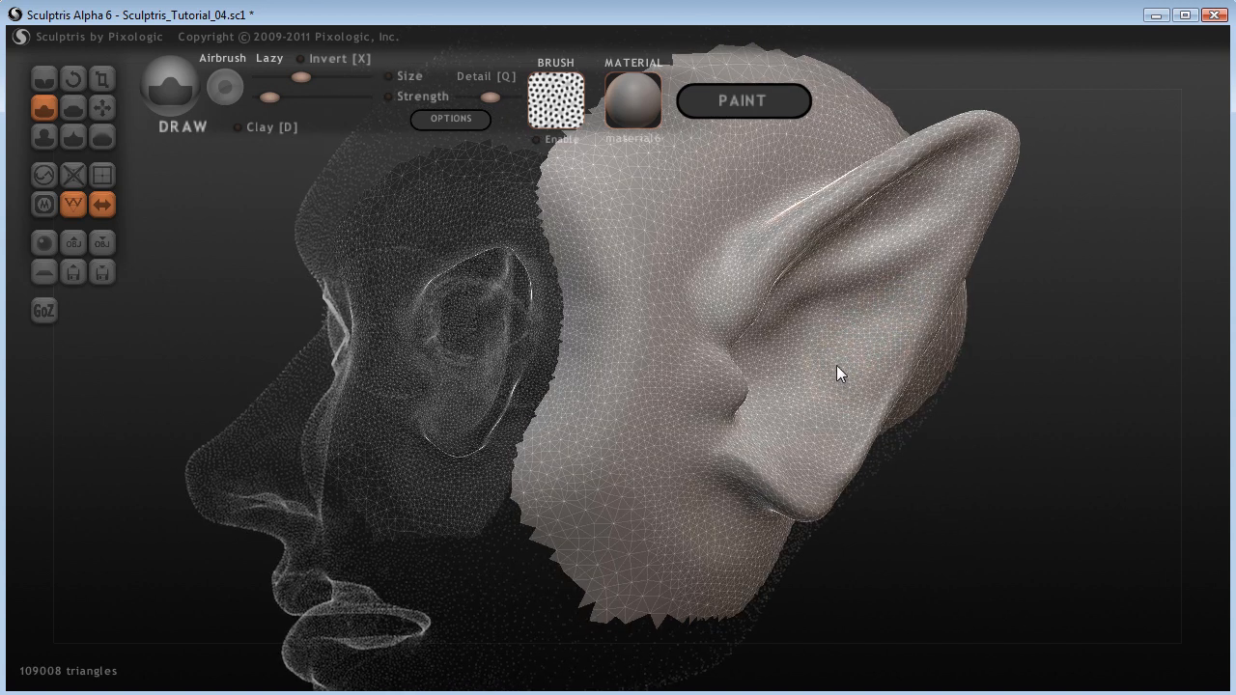
Step: Draw a curved ridge behind the ear opening down toward the lobe, and deepen the hollow at its upper end
drag(942, 513, 796, 355)
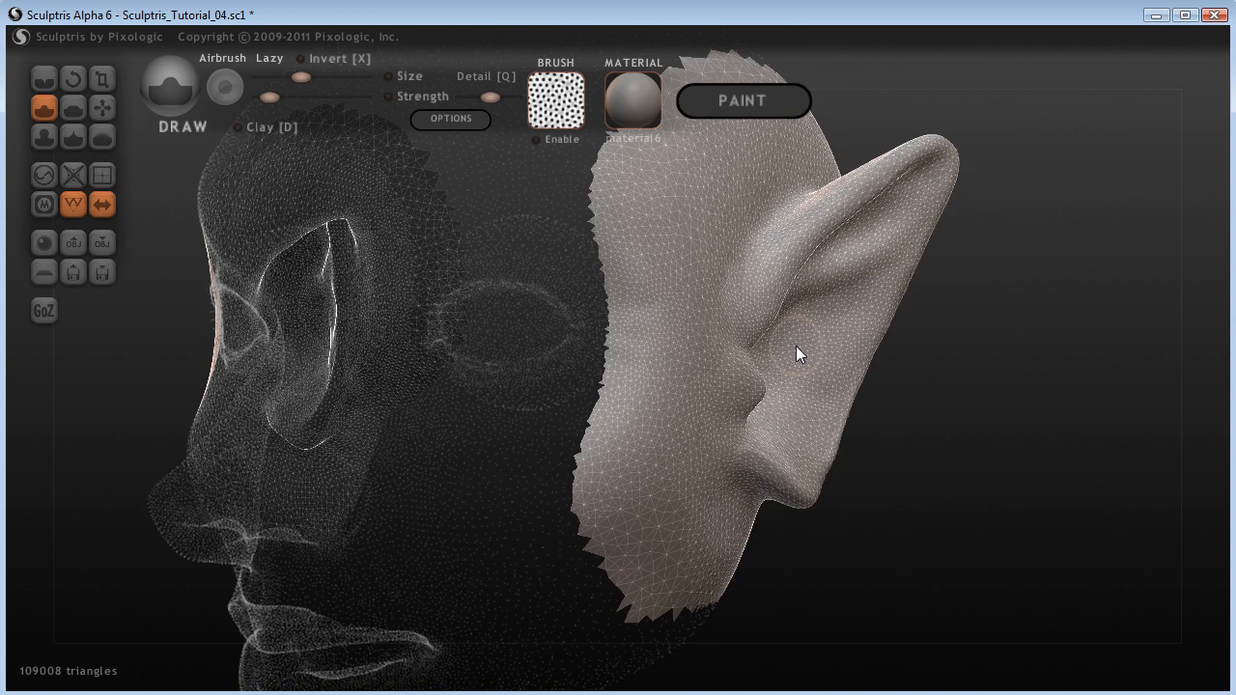
drag(789, 348, 794, 450)
mouse_move(910, 474)
mouse_down()
mouse_move(837, 483)
mouse_move(861, 490)
mouse_move(836, 444)
mouse_up()
mouse_move(792, 358)
mouse_down()
mouse_move(785, 419)
mouse_move(746, 449)
mouse_move(779, 395)
mouse_up()
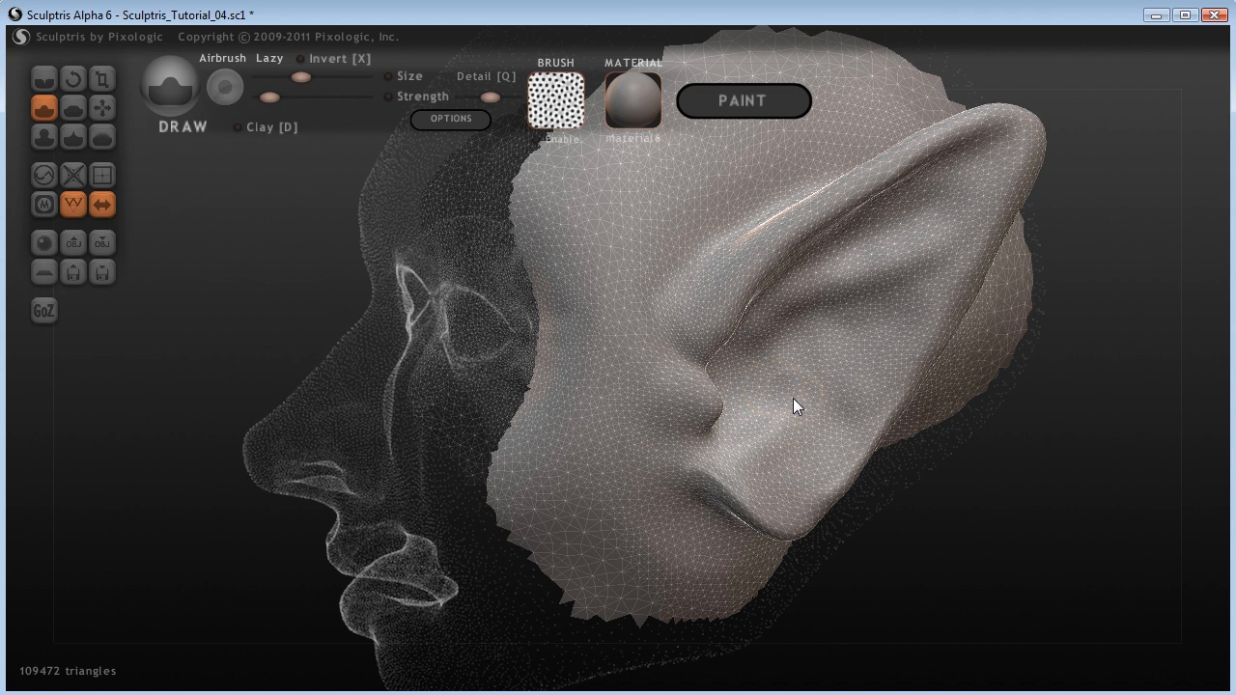
drag(780, 410, 760, 441)
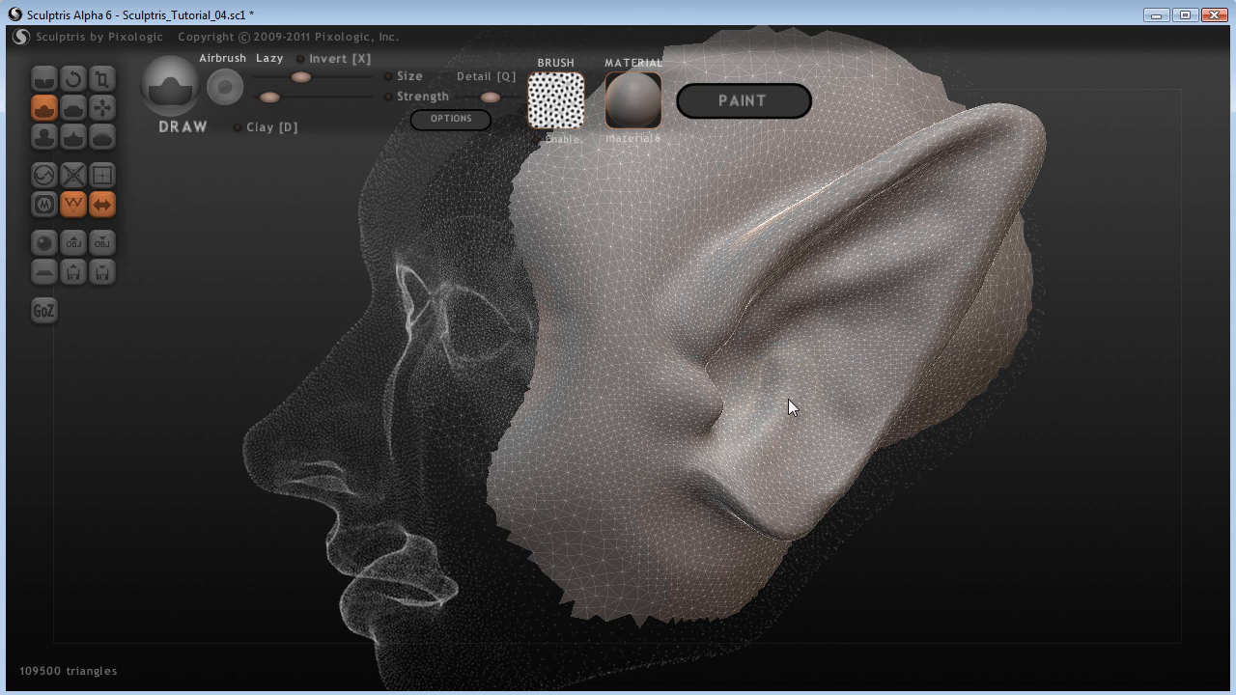
drag(780, 295, 759, 311)
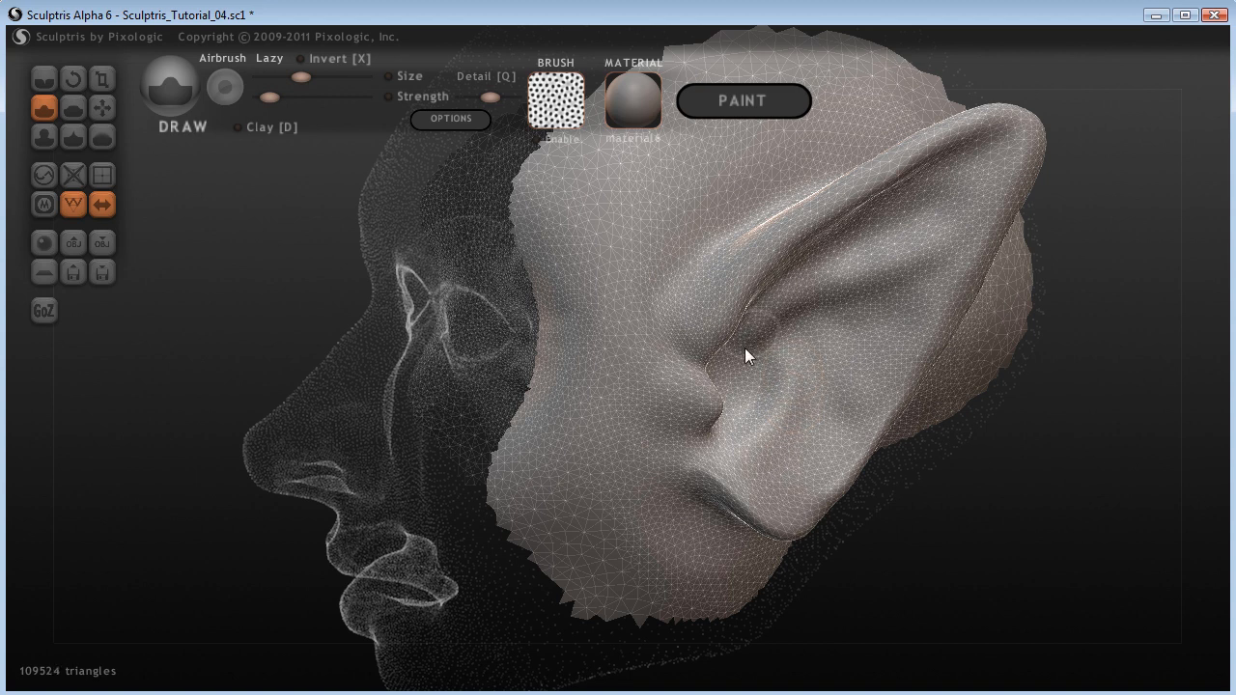
Step: Reinforce the upper inner ridge toward the tip and deepen the hollow beneath its front end with Draw
mouse_move(972, 473)
mouse_down()
mouse_move(930, 499)
mouse_move(904, 483)
mouse_up()
drag(924, 483, 884, 449)
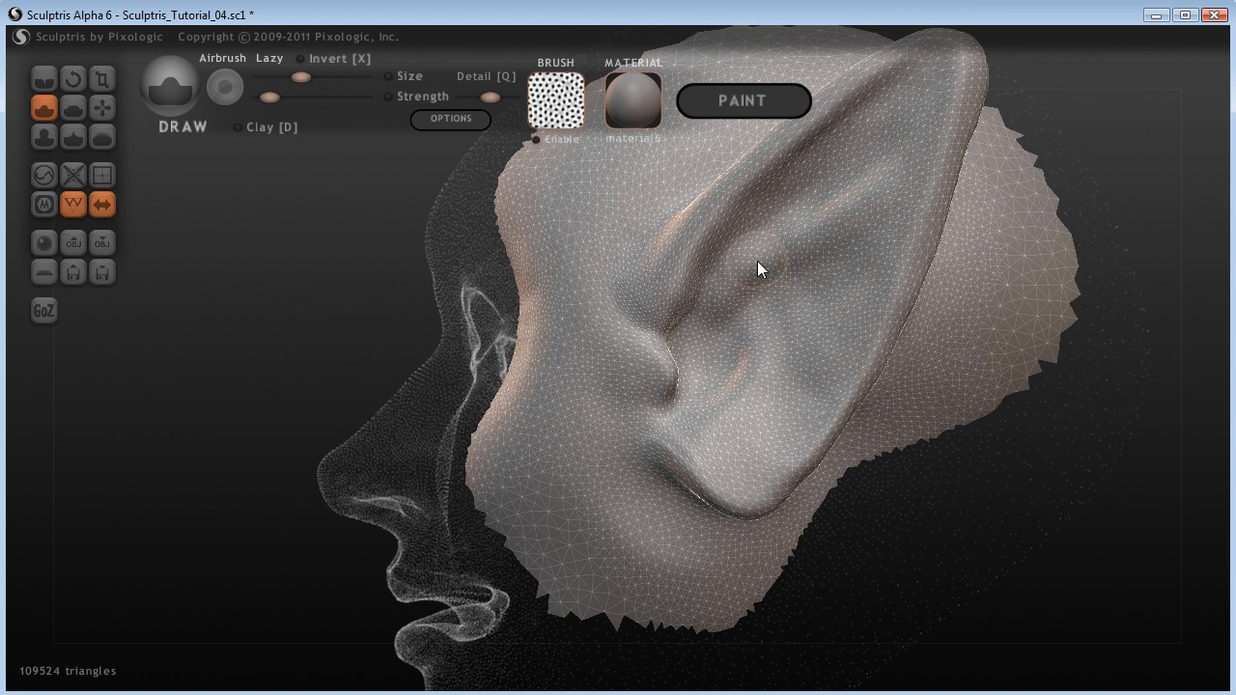
drag(770, 242, 839, 209)
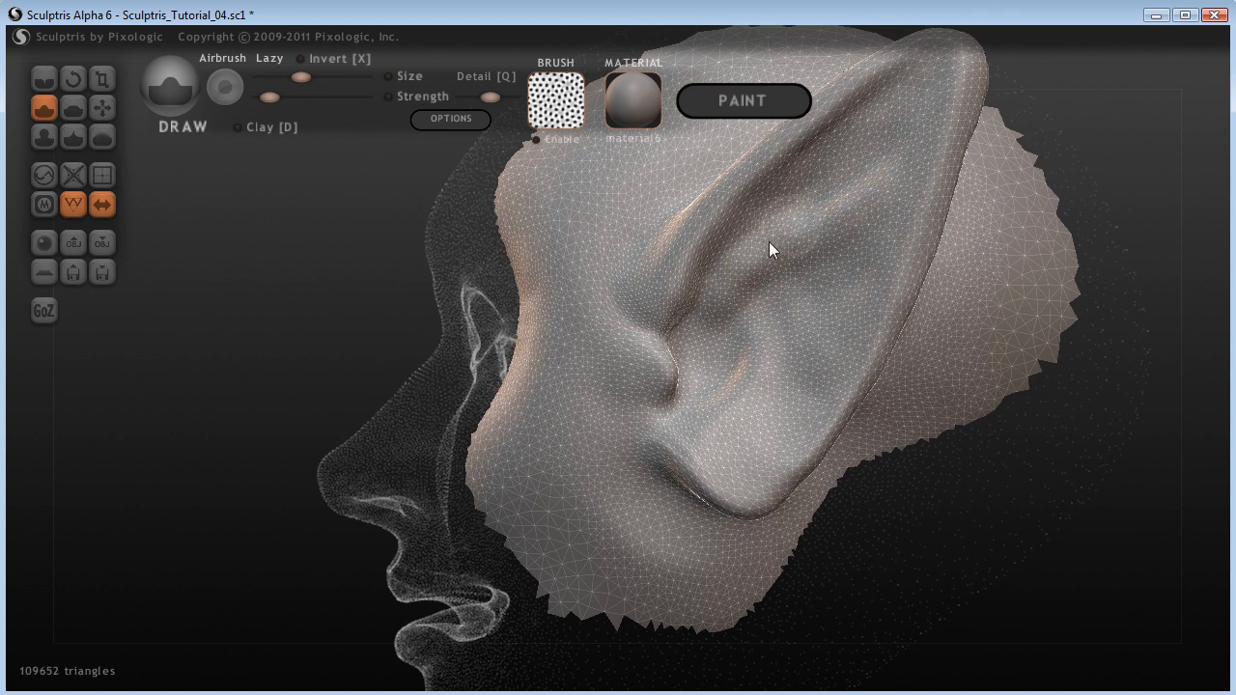
drag(734, 289, 714, 318)
drag(809, 217, 846, 187)
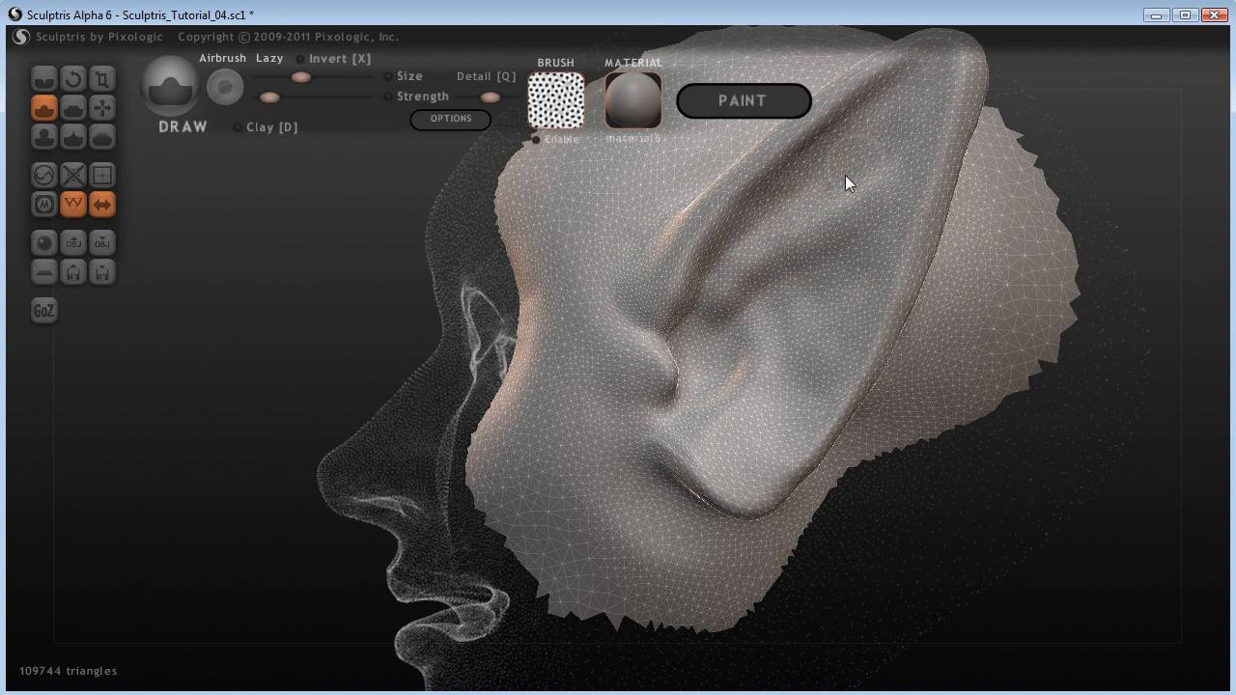
Step: Hollow out the ear canal behind the tragus with the Draw brush, starting with a larger brush size
right_drag(763, 229, 695, 377)
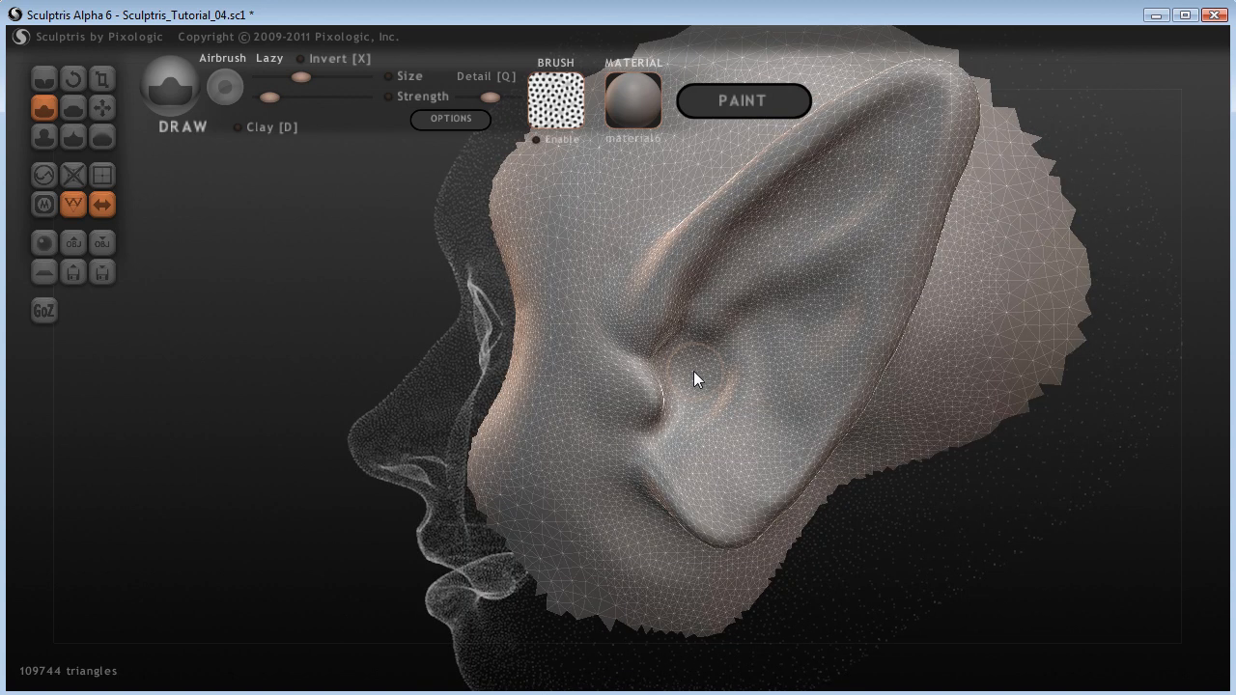
scroll(691, 371, up, 2)
mouse_move(692, 375)
mouse_down()
mouse_move(681, 374)
mouse_move(715, 382)
mouse_move(708, 398)
mouse_move(690, 394)
mouse_up()
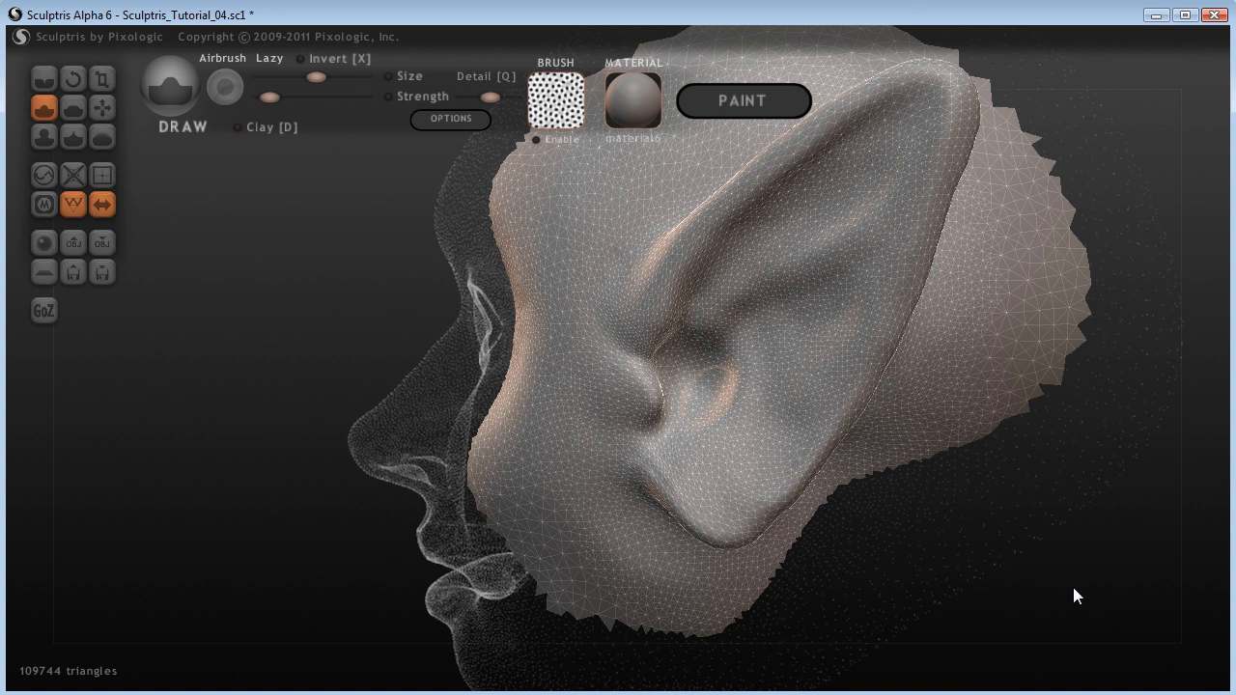
drag(1111, 570, 1054, 586)
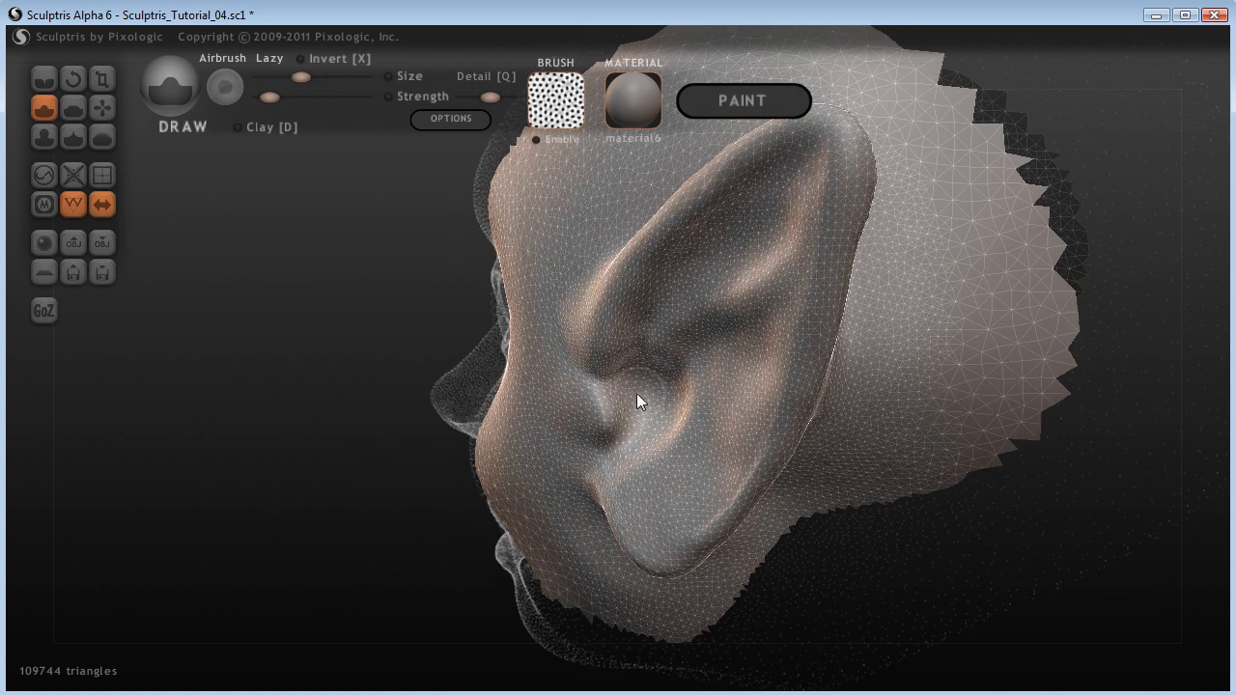
mouse_move(629, 389)
mouse_down()
mouse_move(630, 418)
mouse_move(629, 369)
mouse_up()
Step: Sculpt the inner surface of the lobe just below the ear opening with the Draw brush
mouse_move(302, 503)
mouse_down()
mouse_move(410, 536)
mouse_move(560, 517)
mouse_move(493, 532)
mouse_move(855, 344)
mouse_move(820, 460)
mouse_move(780, 458)
mouse_move(796, 446)
mouse_move(820, 499)
mouse_move(965, 538)
mouse_move(817, 441)
mouse_up()
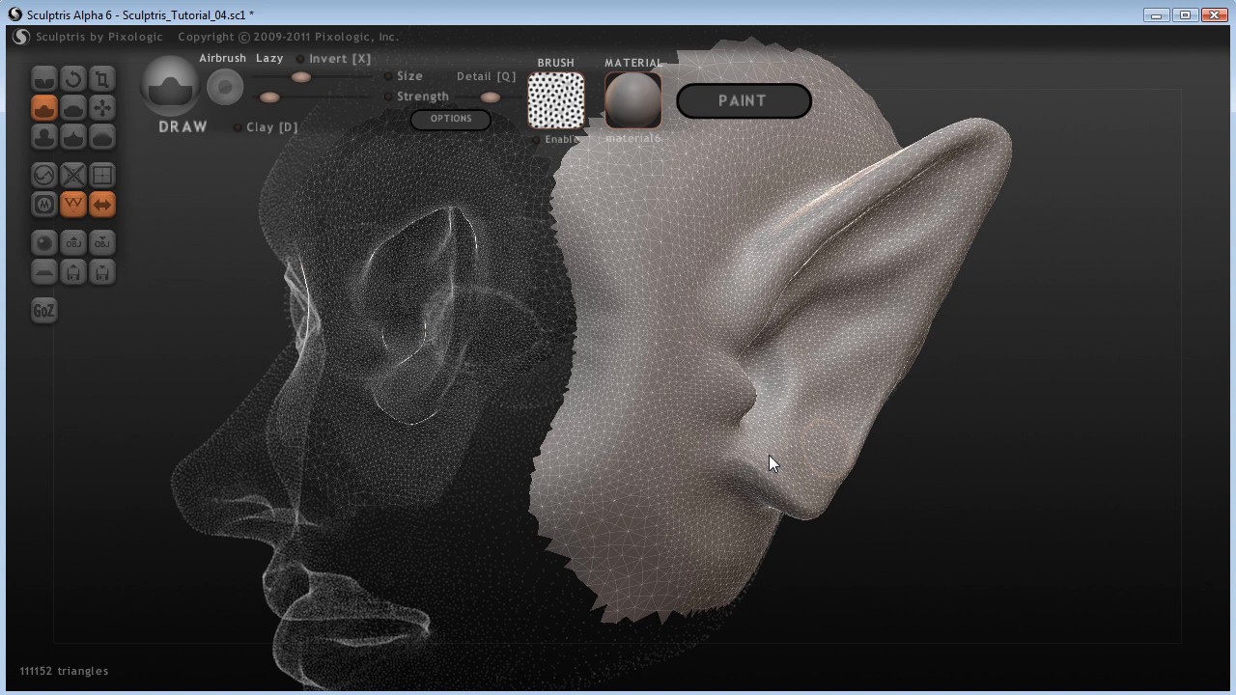
mouse_move(766, 450)
mouse_down()
mouse_move(818, 480)
mouse_move(848, 452)
mouse_move(821, 488)
mouse_move(790, 495)
mouse_move(768, 475)
mouse_move(800, 479)
mouse_up()
mouse_move(927, 504)
mouse_down()
mouse_move(843, 485)
mouse_move(910, 500)
mouse_move(872, 501)
mouse_move(959, 539)
mouse_up()
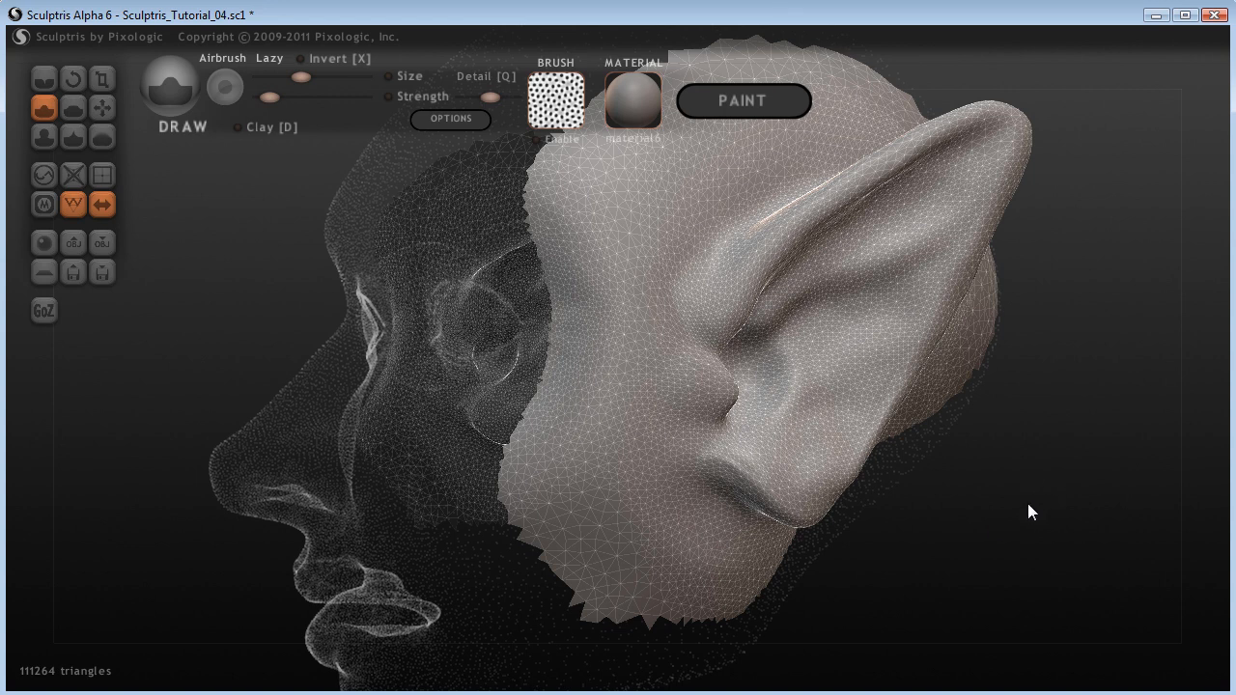
Step: With a smaller Draw brush, carve a groove inside the front rim from above the ear canal up toward the tip
drag(1040, 517, 954, 472)
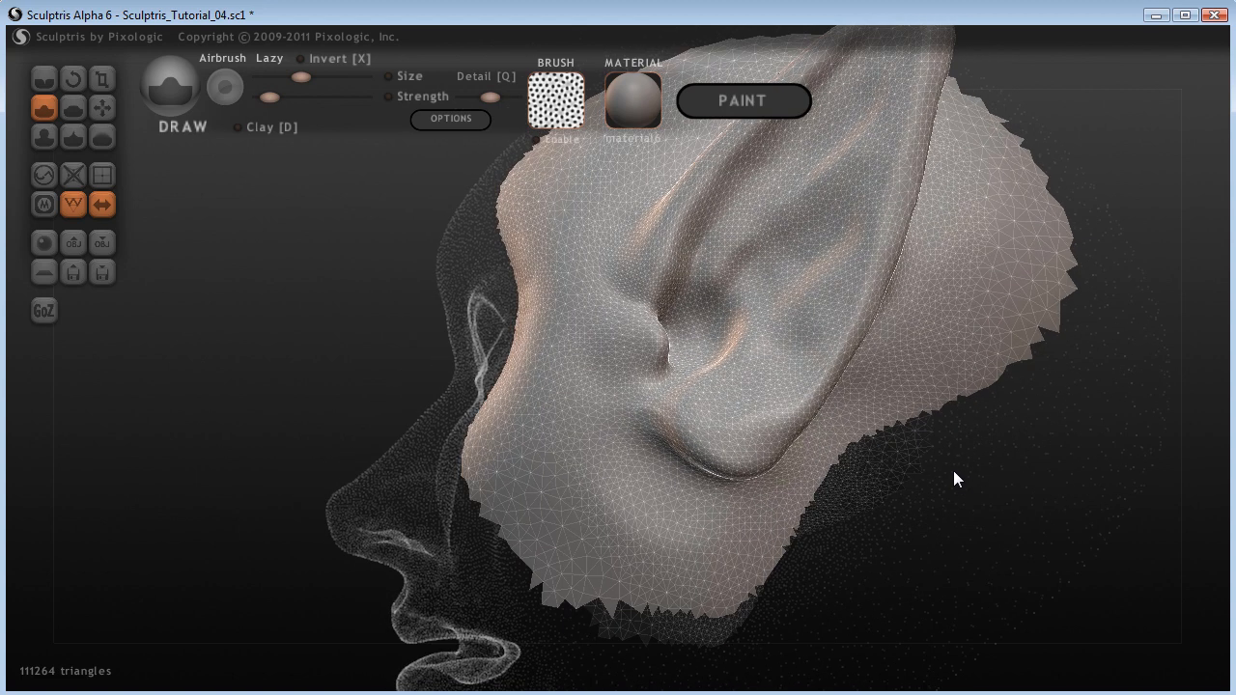
drag(1102, 113, 759, 372)
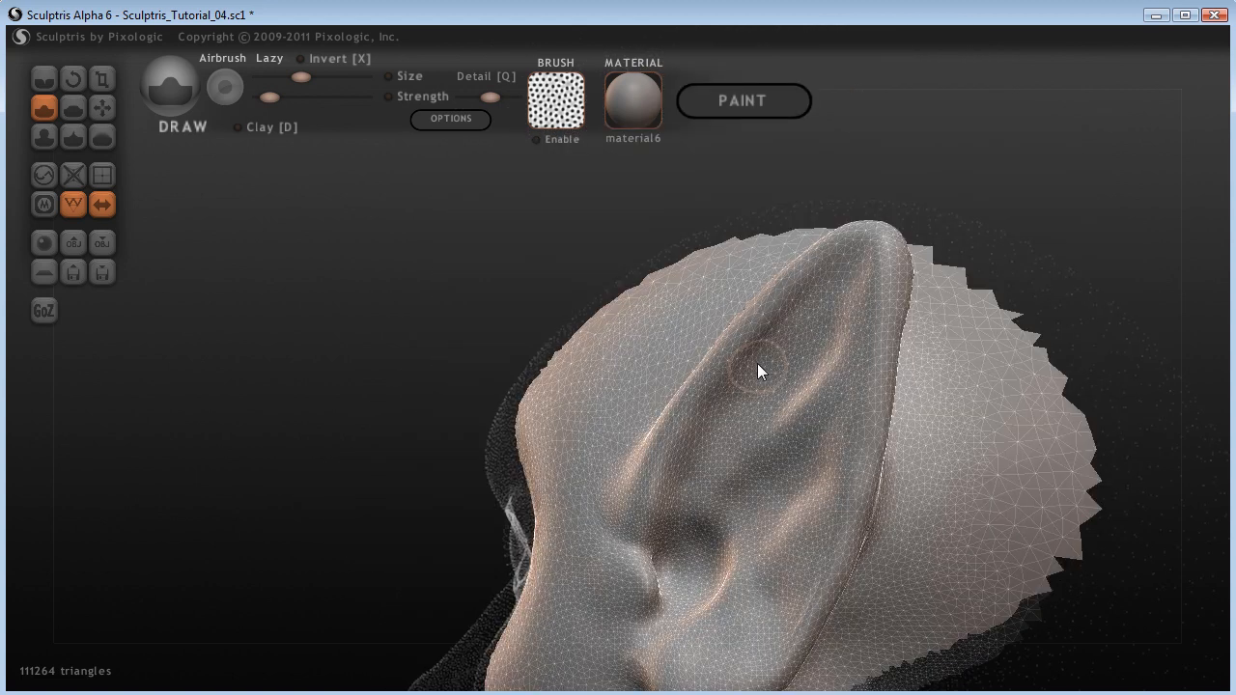
scroll(799, 331, down, 2)
drag(679, 491, 818, 296)
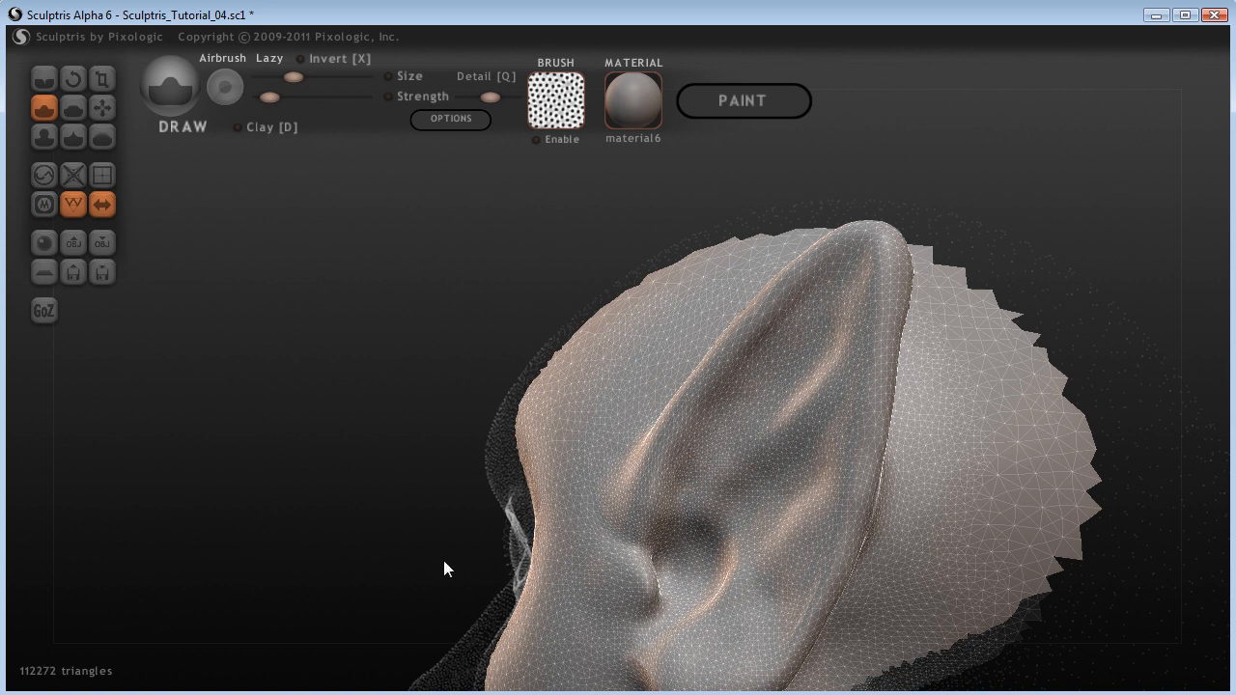
key(ctrl+z)
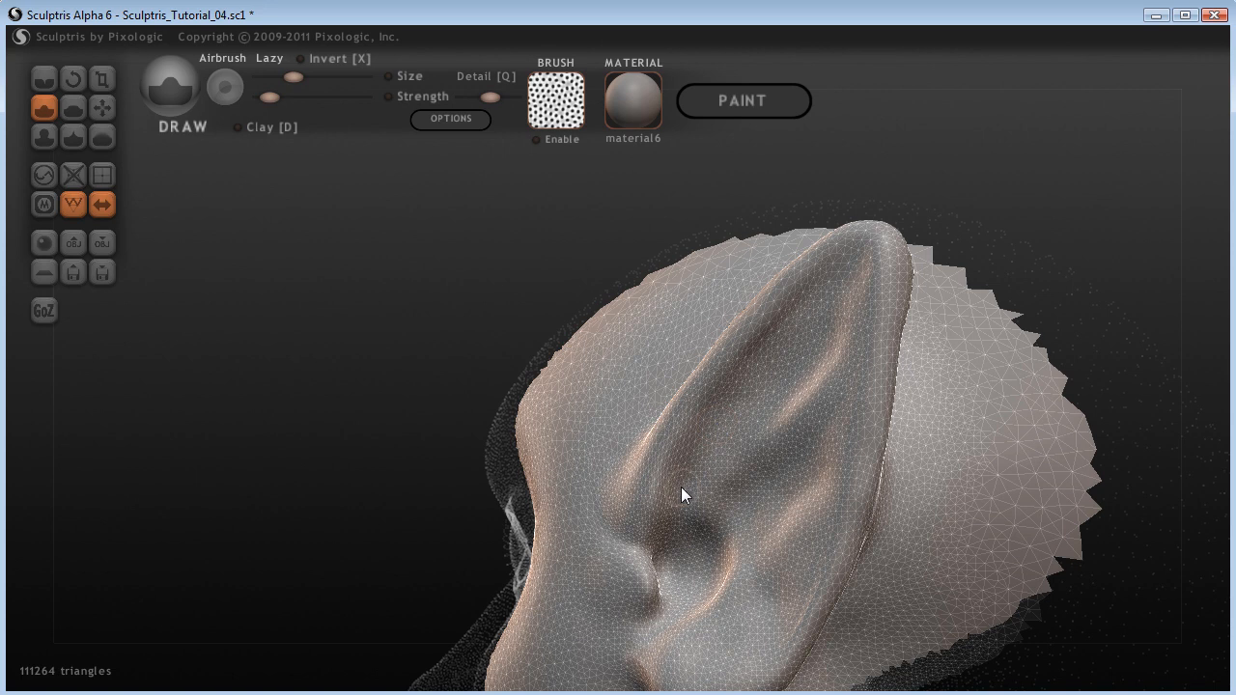
drag(681, 494, 704, 459)
mouse_move(715, 418)
mouse_down()
mouse_move(840, 286)
mouse_move(693, 465)
mouse_up()
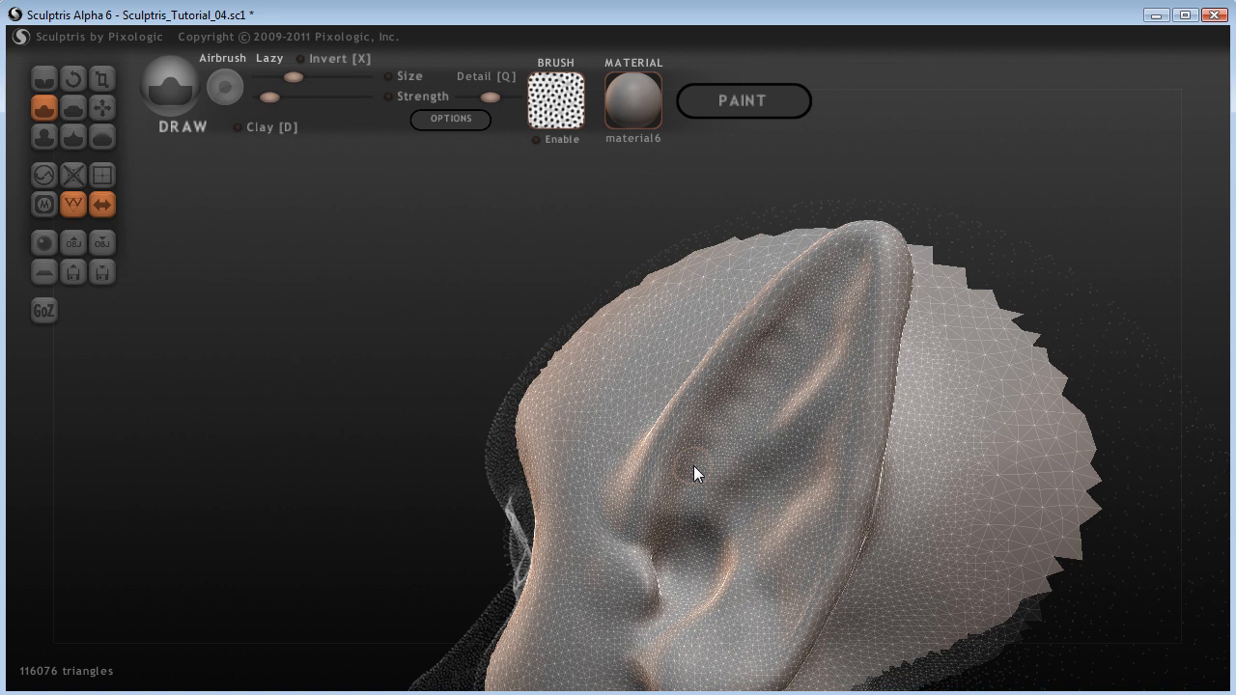
drag(804, 310, 840, 277)
mouse_move(802, 323)
ctrl+mouse_down()
mouse_move(740, 393)
mouse_move(679, 499)
ctrl+mouse_up()
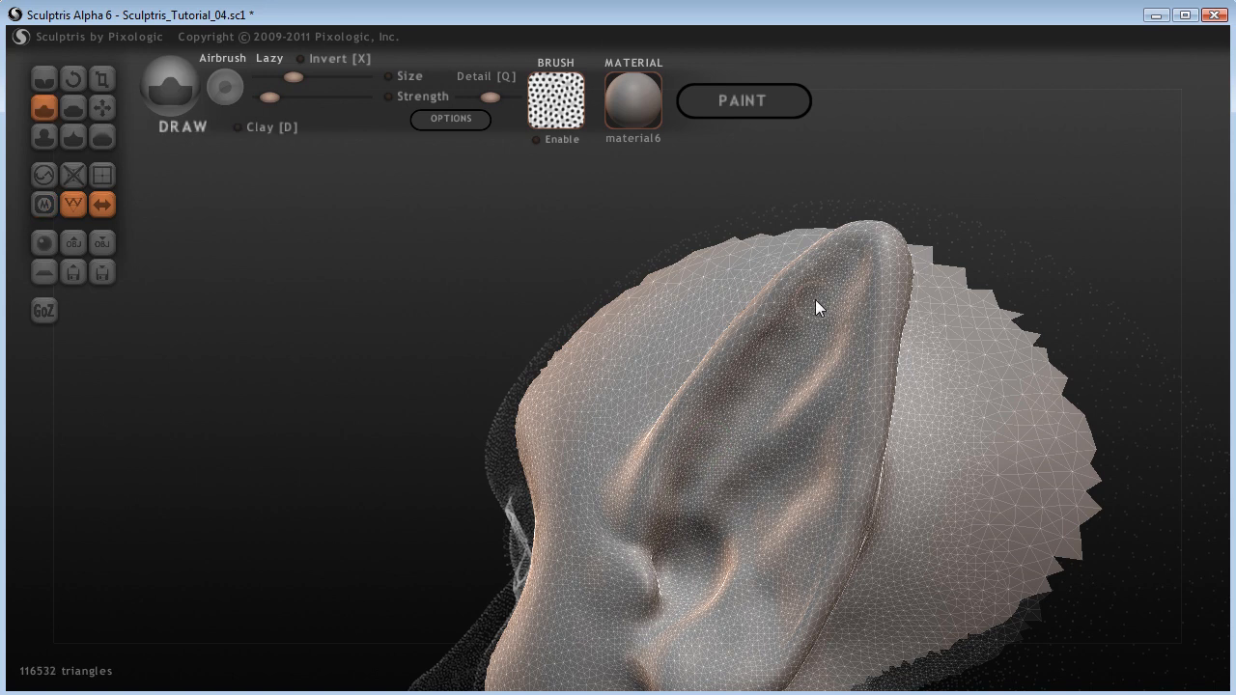
Step: Mask the groove inside the ear's front rim from near the tip down to above the ear canal, and invert the mask
ctrl+drag(802, 311, 692, 469)
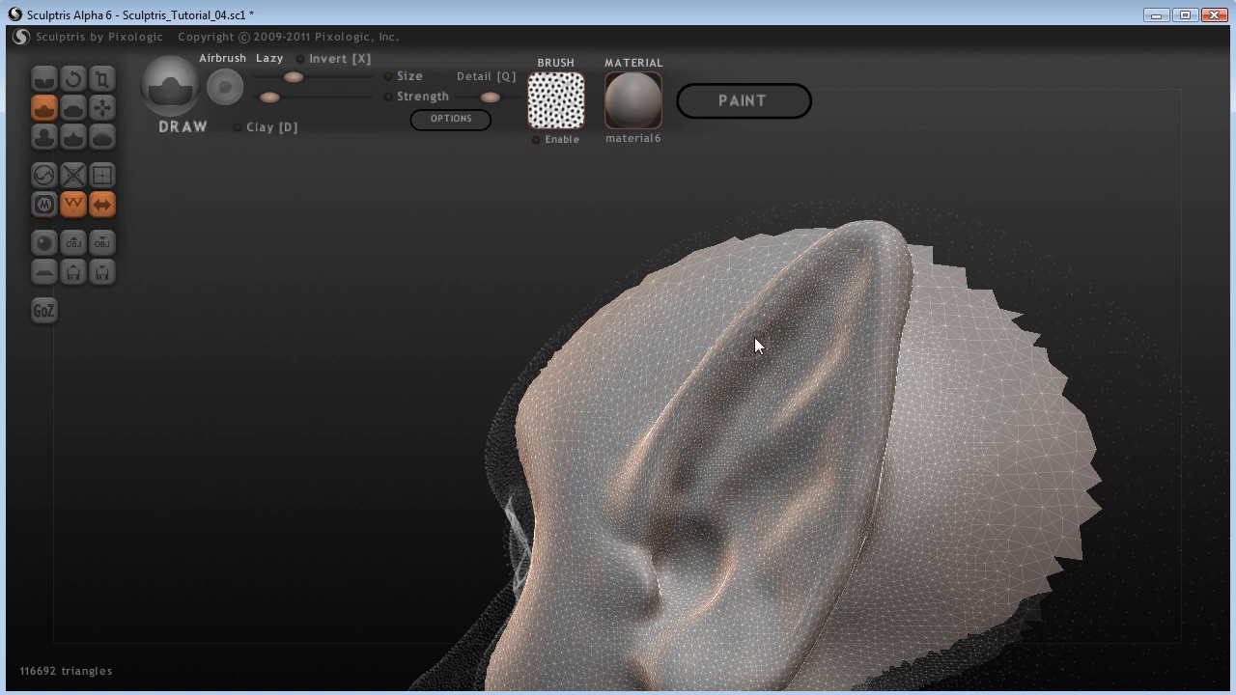
ctrl+drag(846, 271, 809, 308)
mouse_move(799, 326)
ctrl+mouse_down()
mouse_move(698, 472)
mouse_move(718, 455)
mouse_move(694, 449)
mouse_move(722, 414)
ctrl+mouse_up()
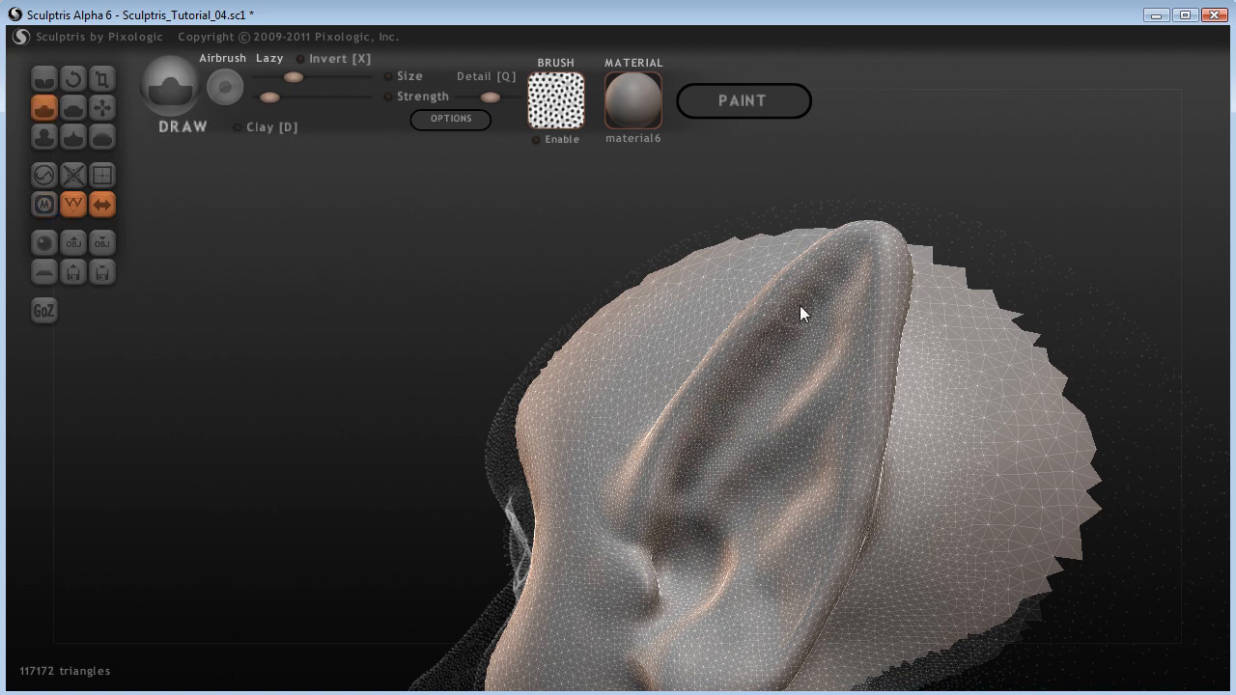
ctrl+drag(794, 314, 689, 488)
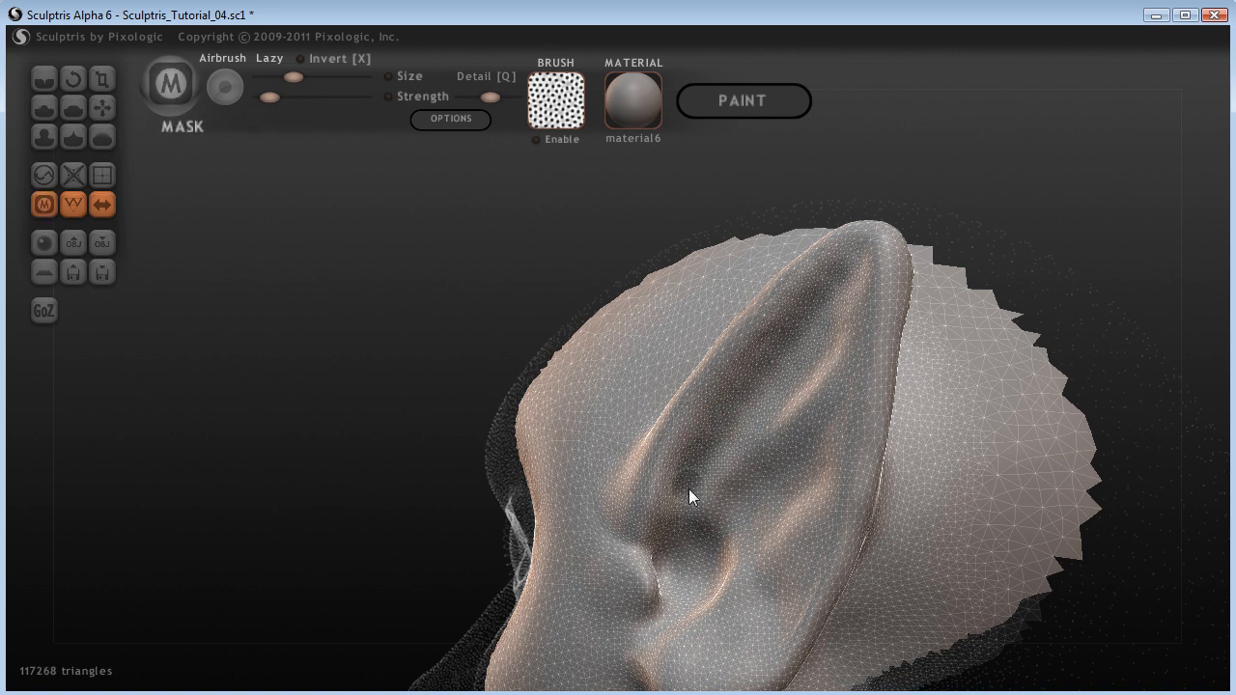
mouse_move(689, 489)
ctrl+mouse_down()
mouse_move(679, 537)
mouse_move(709, 508)
ctrl+mouse_up()
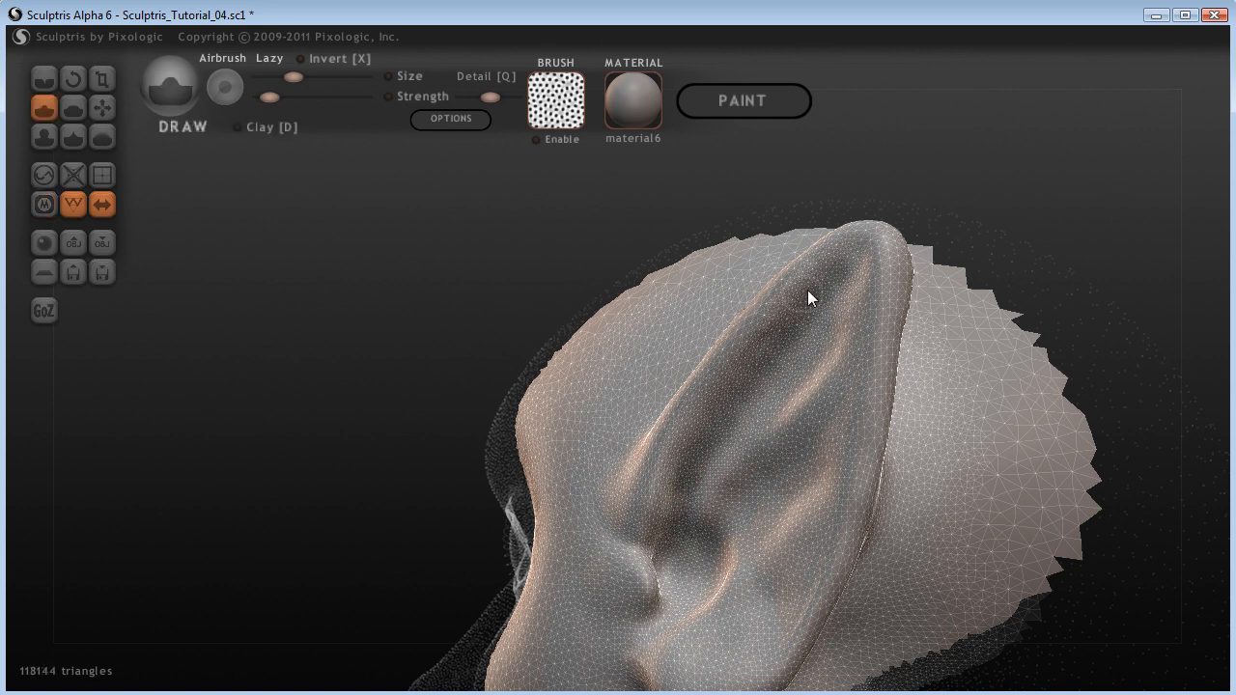
ctrl+drag(837, 272, 799, 342)
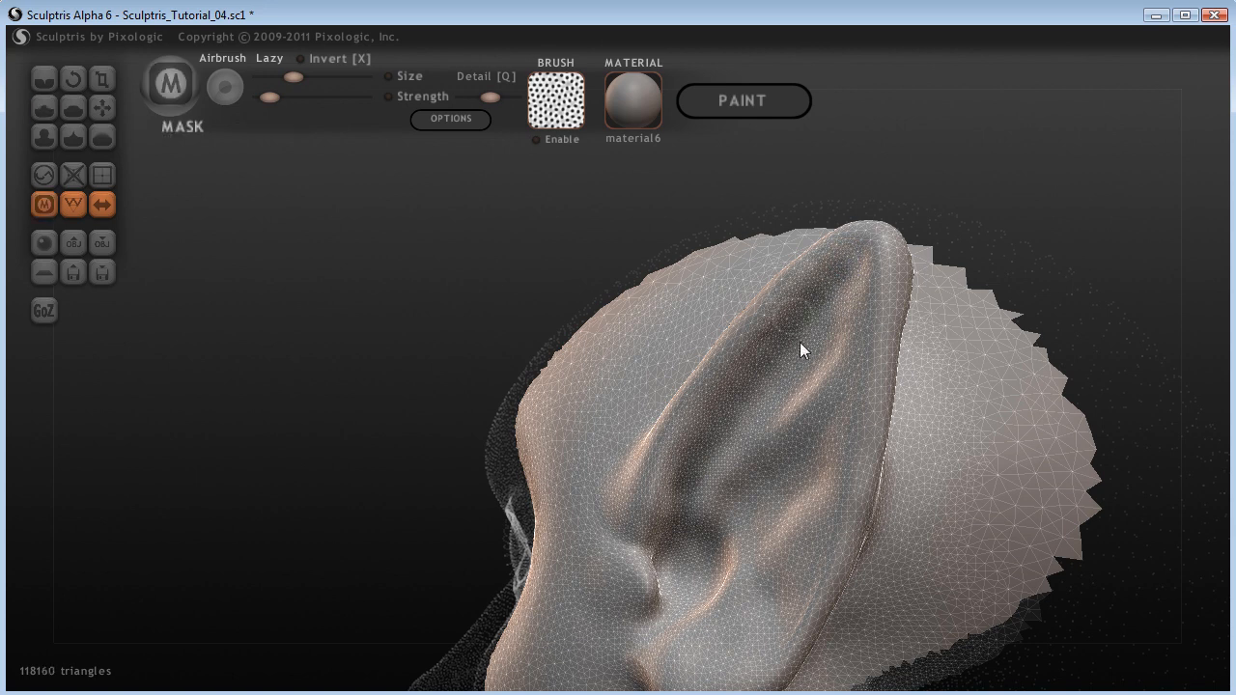
ctrl+click(306, 333)
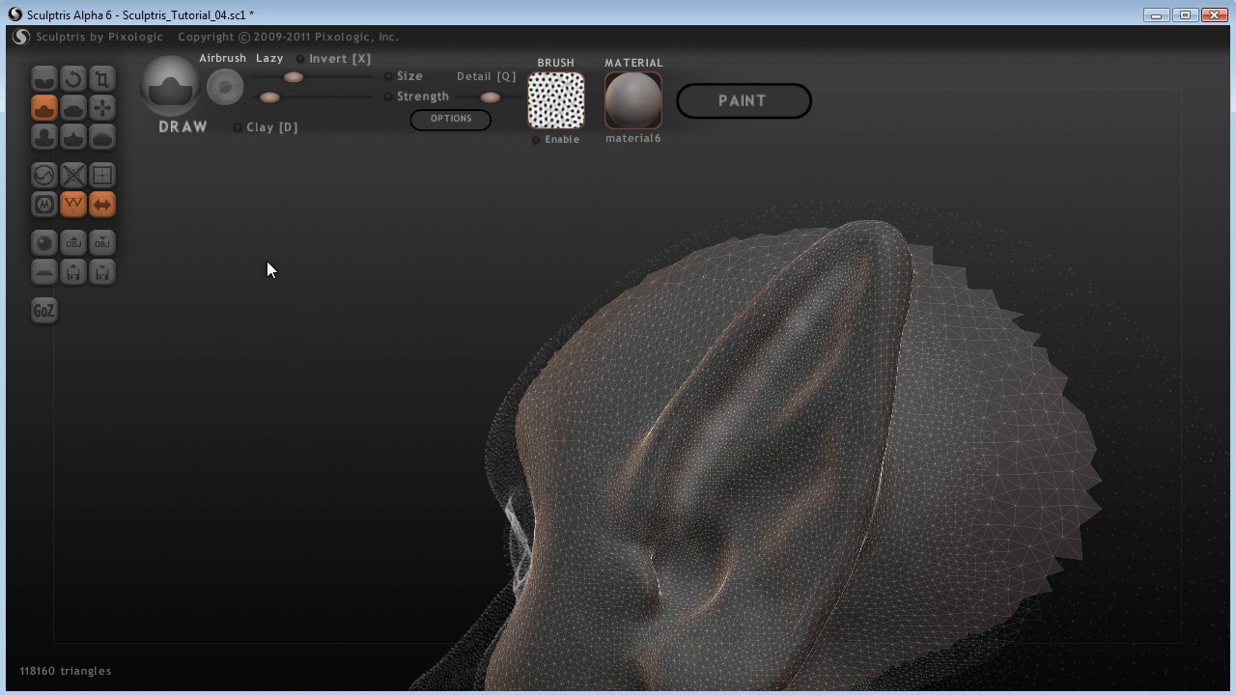
Step: Push the unmasked groove deeper into the ear beneath the front rim with a larger Grab brush
click(102, 109)
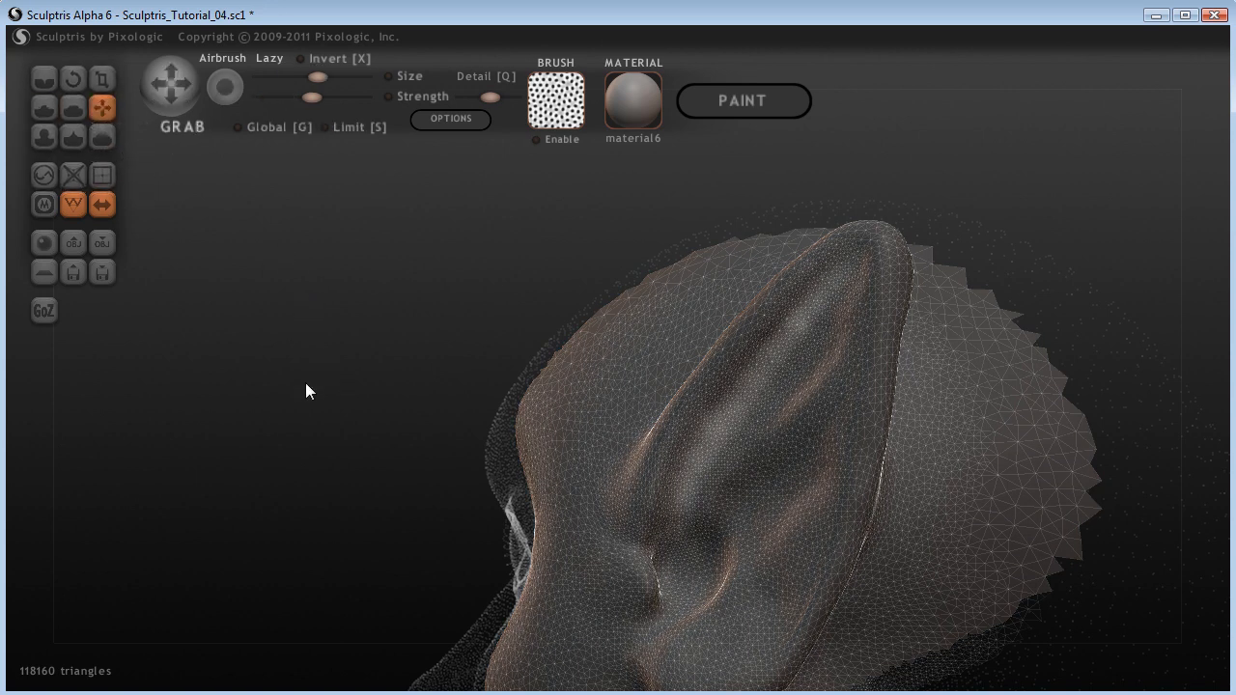
drag(323, 366, 737, 455)
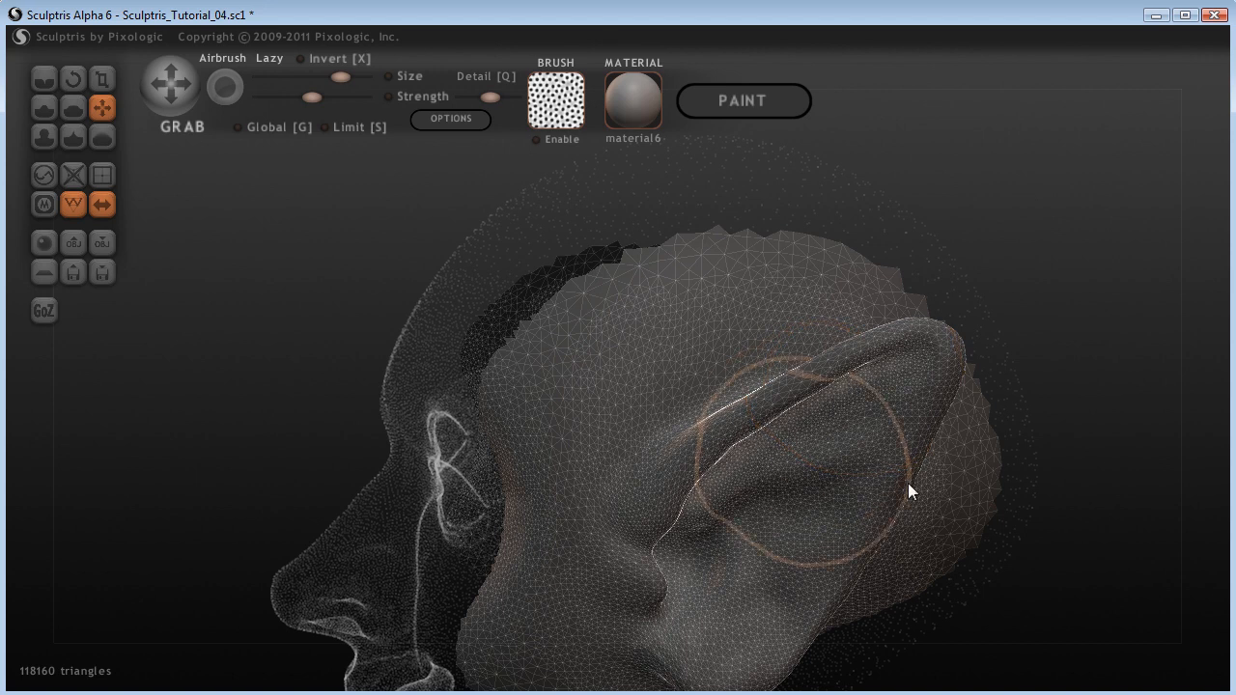
mouse_move(1124, 580)
mouse_down()
mouse_move(1056, 457)
mouse_move(1093, 563)
mouse_move(1104, 563)
mouse_move(1090, 547)
mouse_up()
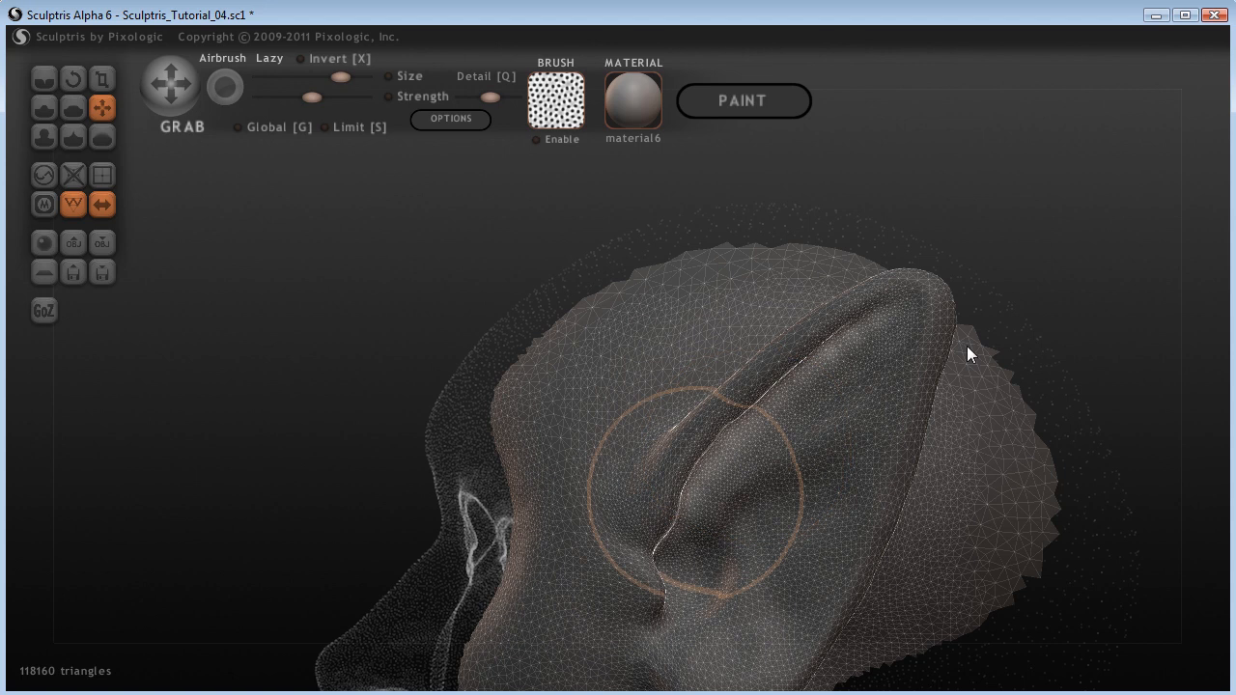
drag(1063, 209, 762, 340)
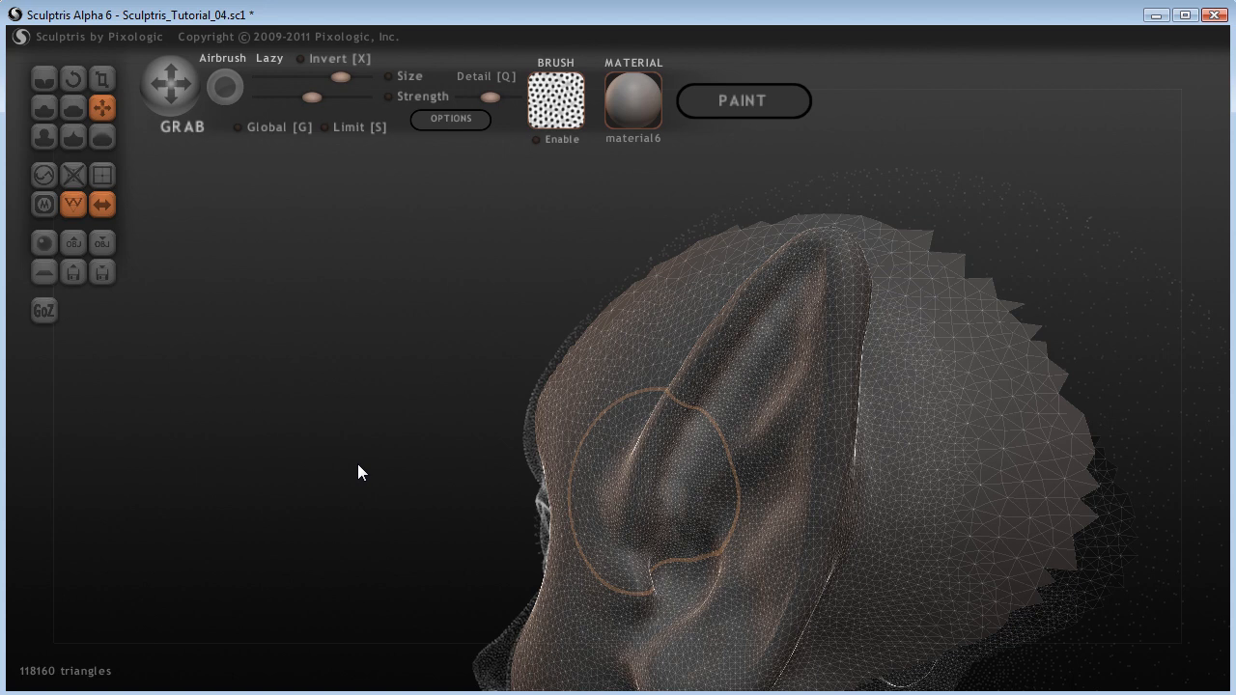
drag(224, 461, 435, 502)
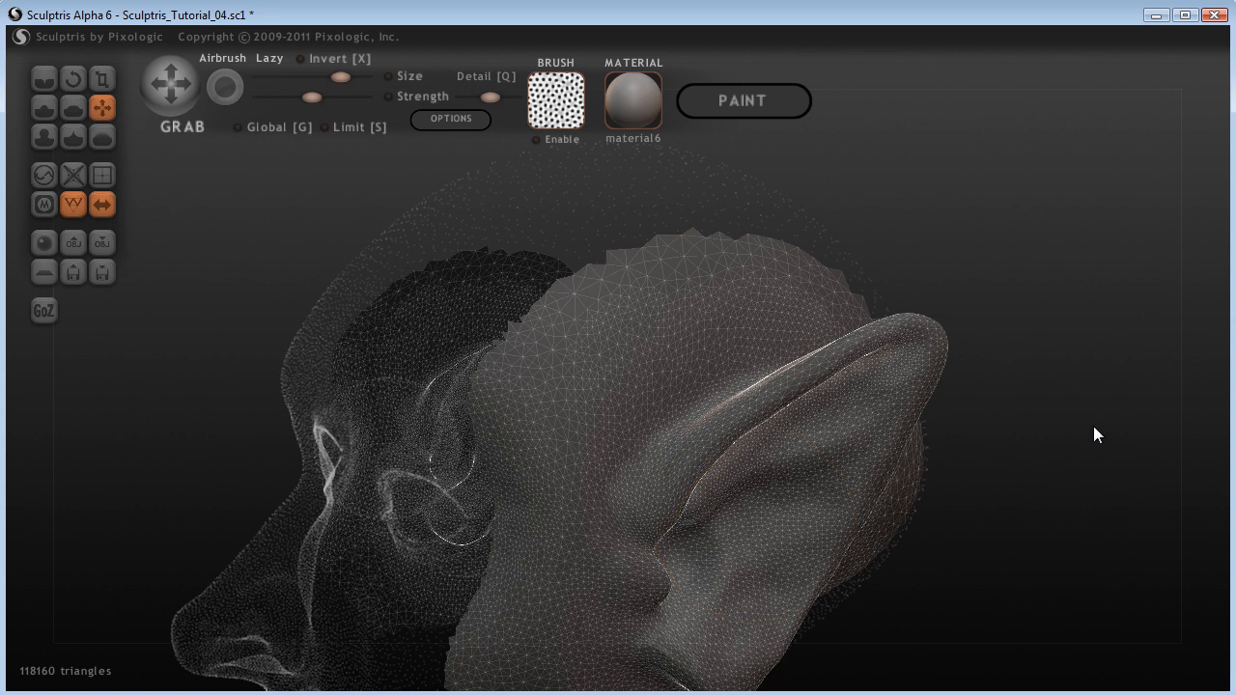
Step: Clear the mask from the ear and unhide the rest of the head
key(ctrl+d)
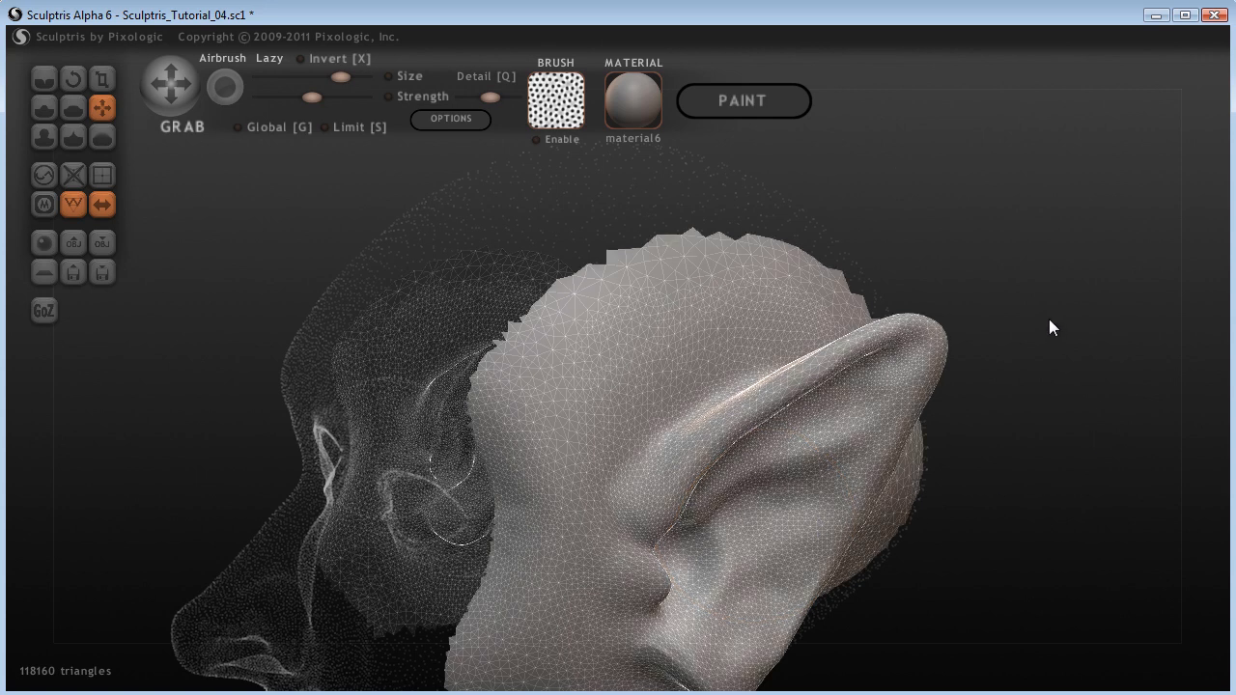
key(h)
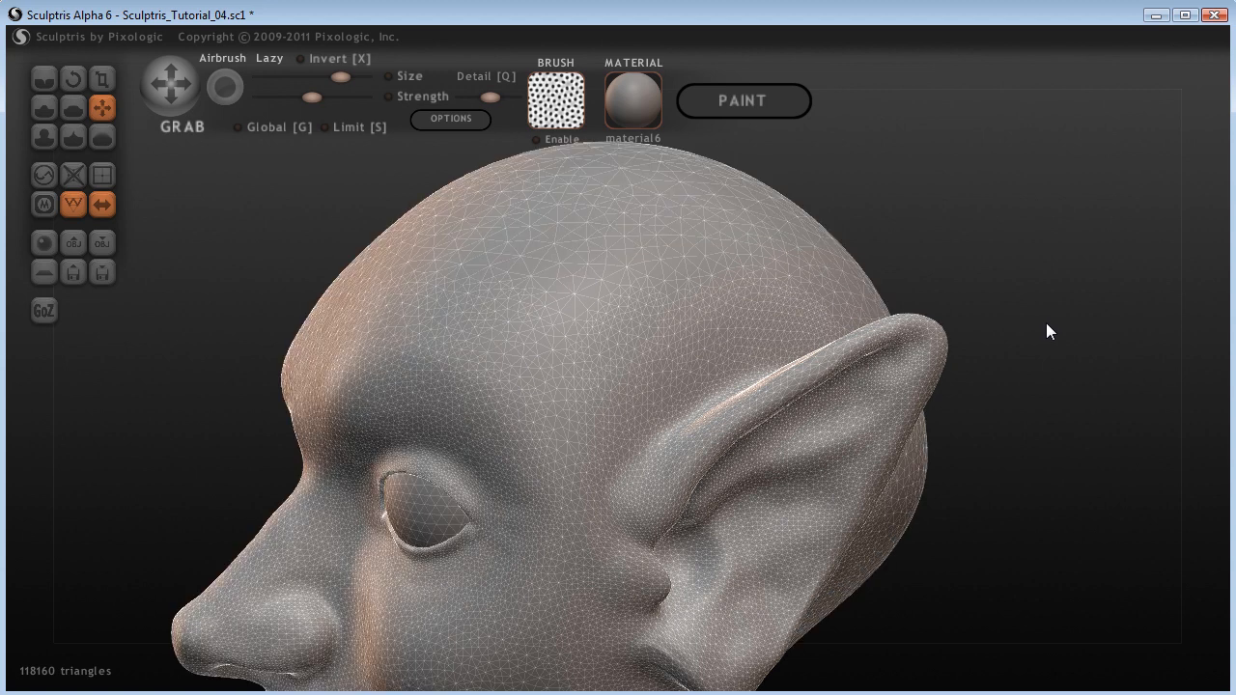
Step: Examine the ear's shape and its attachment to the head from the front, side and back
drag(1032, 557, 1057, 552)
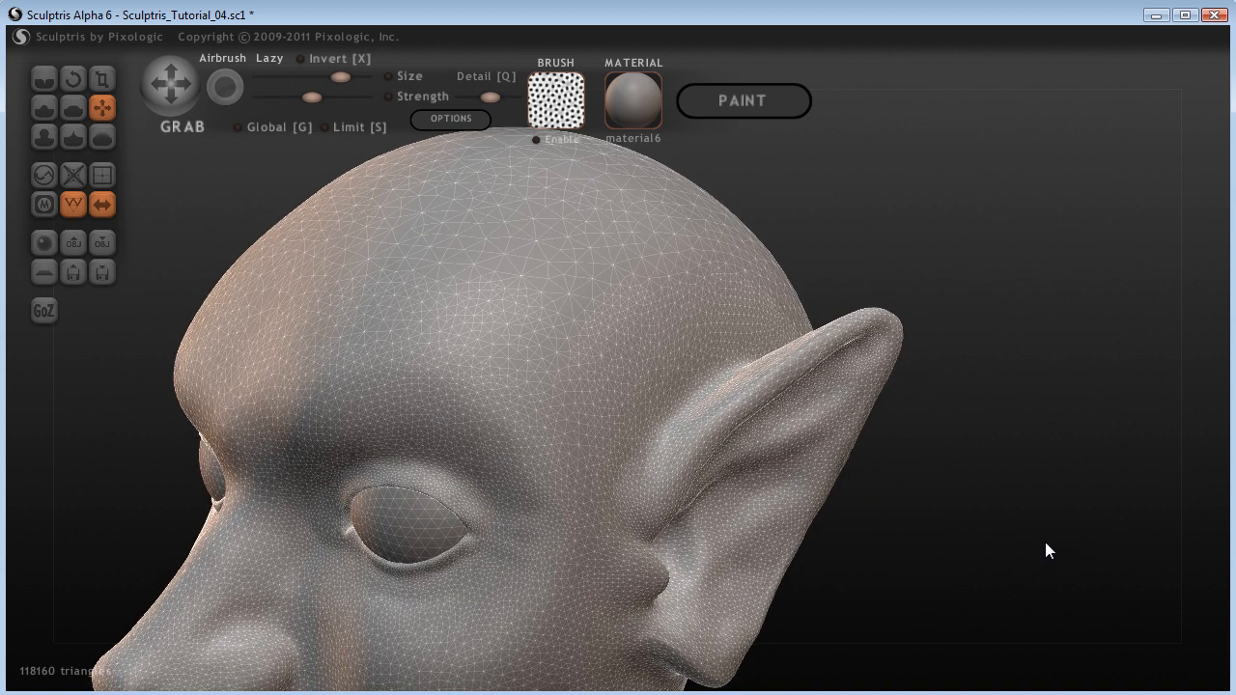
scroll(1018, 549, down, 4)
drag(849, 531, 769, 474)
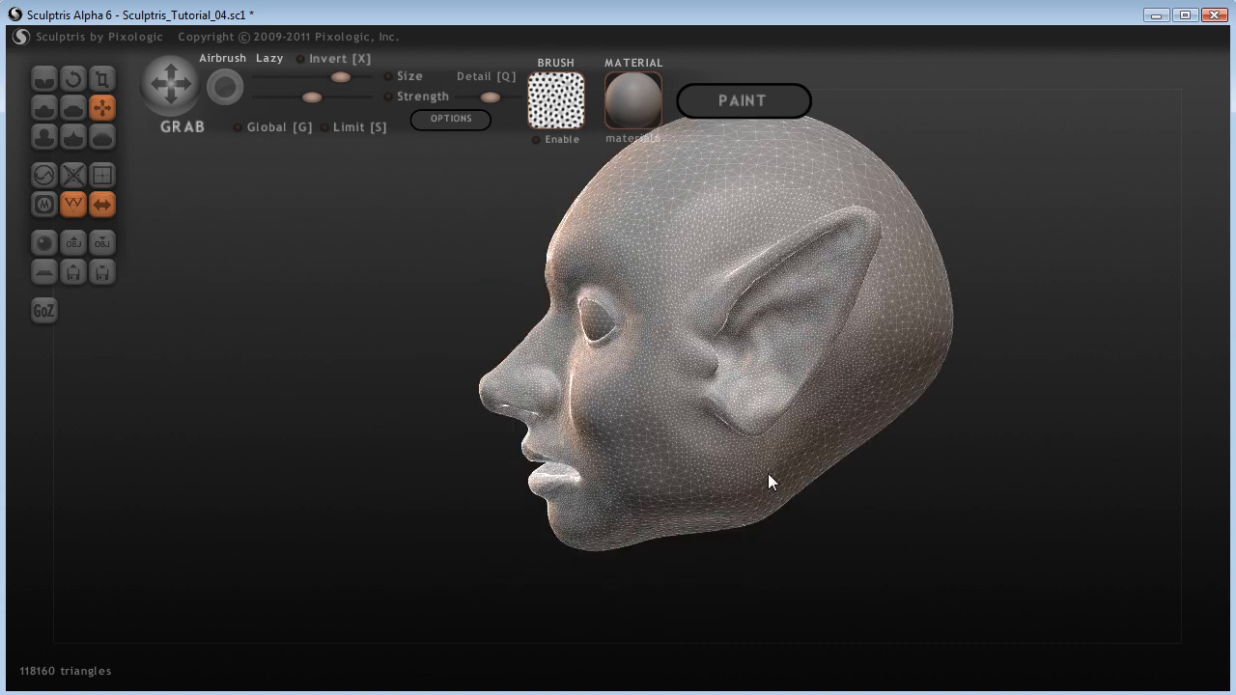
drag(768, 473, 848, 464)
drag(1002, 417, 1018, 475)
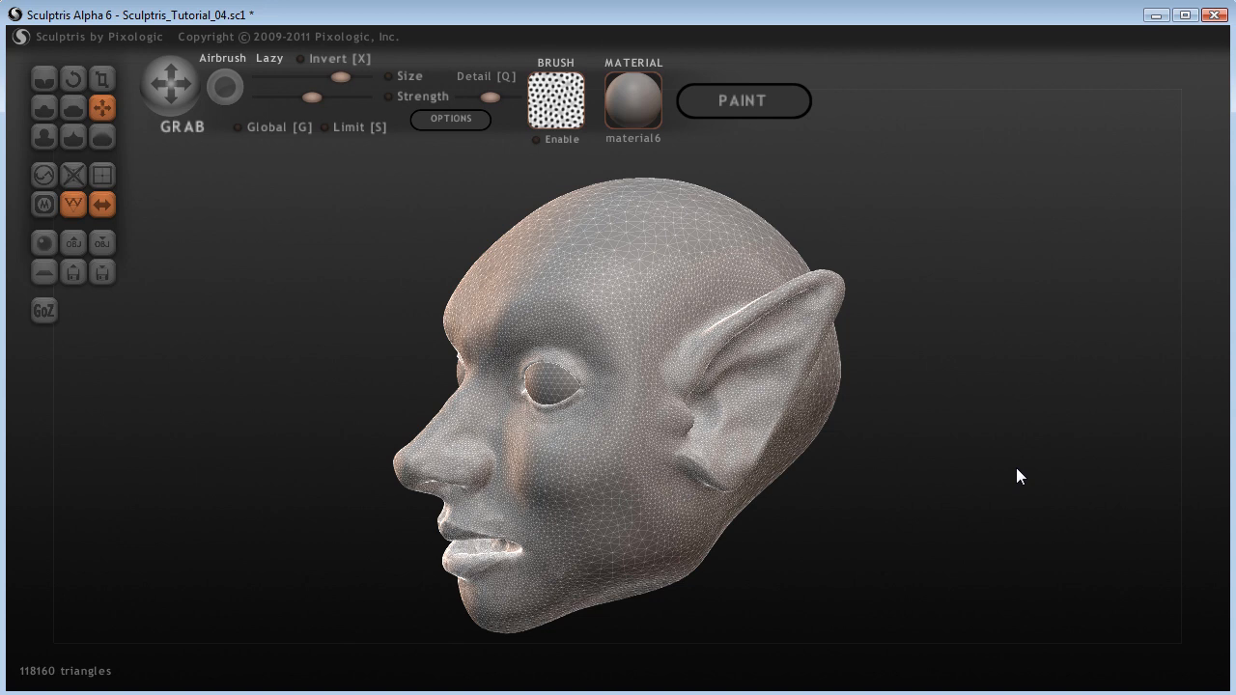
drag(998, 468, 1120, 466)
mouse_move(862, 544)
mouse_down()
mouse_move(1069, 555)
mouse_move(842, 552)
mouse_move(844, 529)
mouse_up()
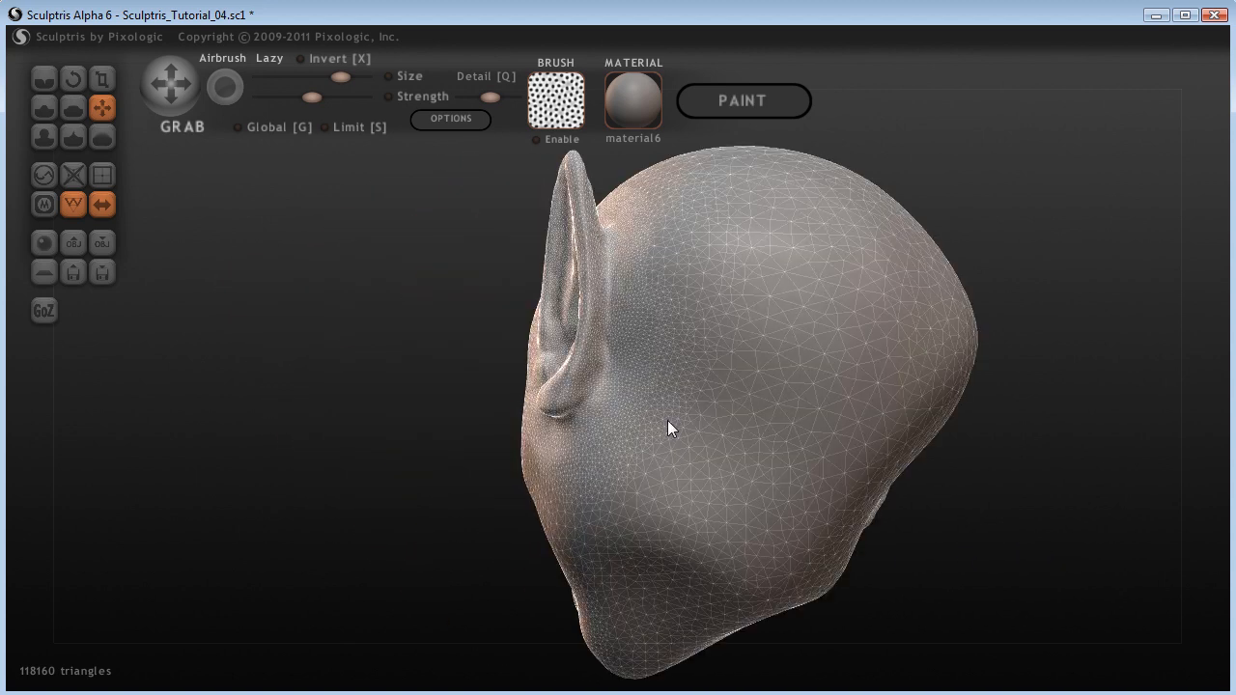
right_drag(667, 420, 560, 410)
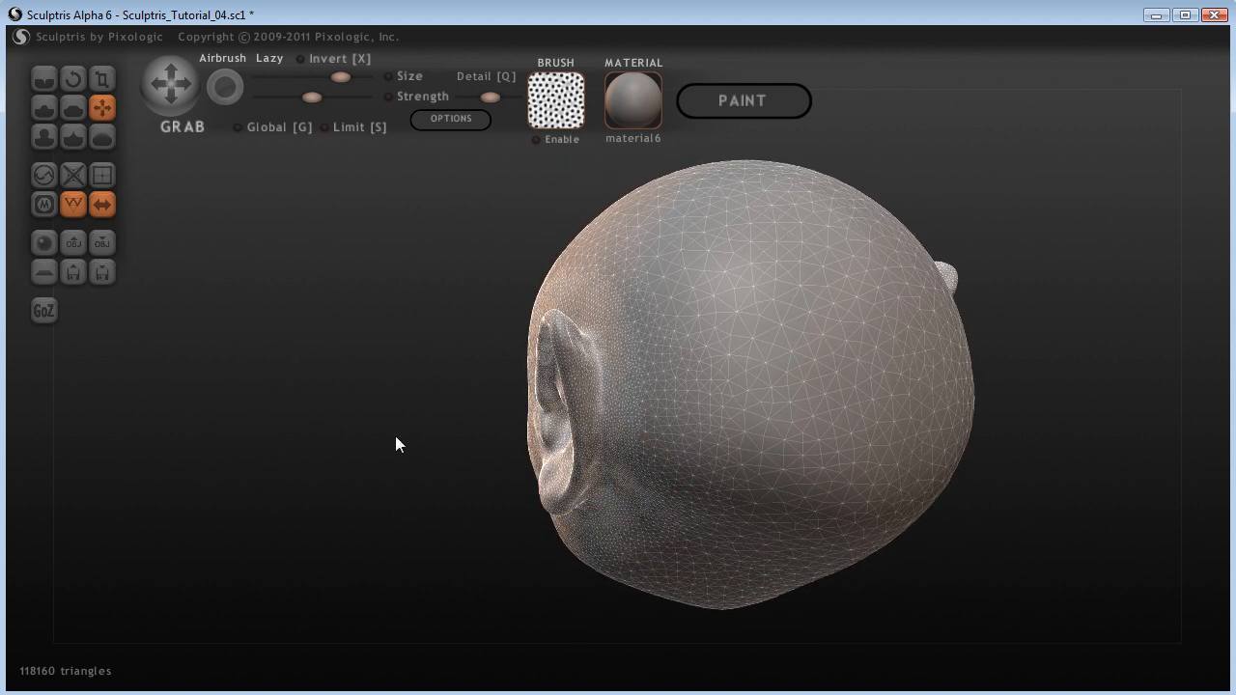
Step: With a smaller brush and reduced strength, mask the crease where the ear joins the head, behind and above the front rim
scroll(396, 438, up, 5)
mouse_move(314, 481)
mouse_down()
mouse_move(301, 520)
mouse_move(303, 493)
mouse_up()
shift+scroll(587, 334, down, 3)
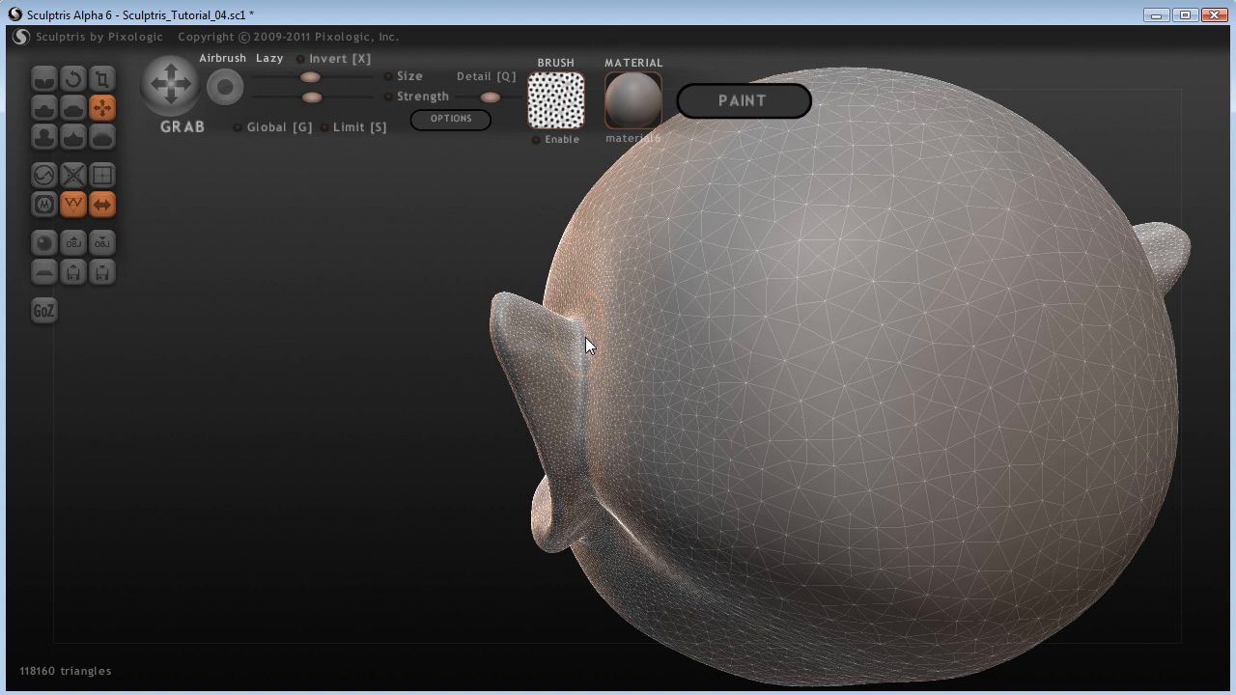
key(ctrl)
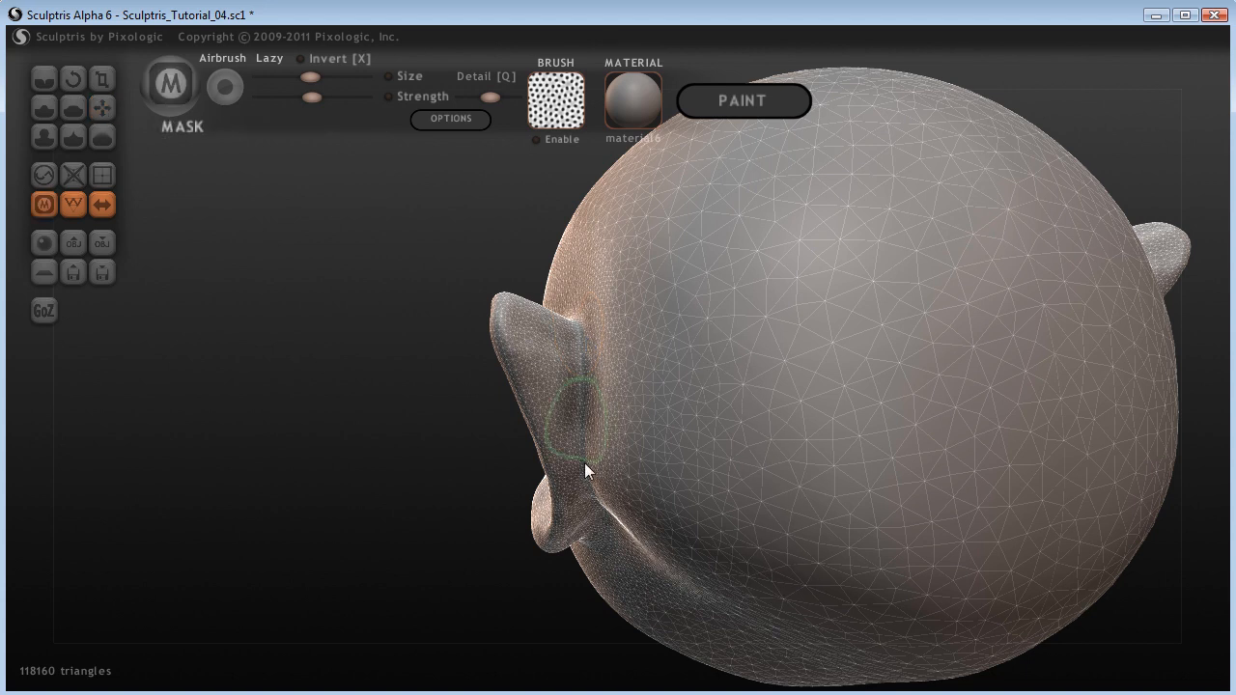
drag(584, 480, 578, 323)
drag(389, 506, 742, 552)
ctrl+drag(631, 356, 552, 476)
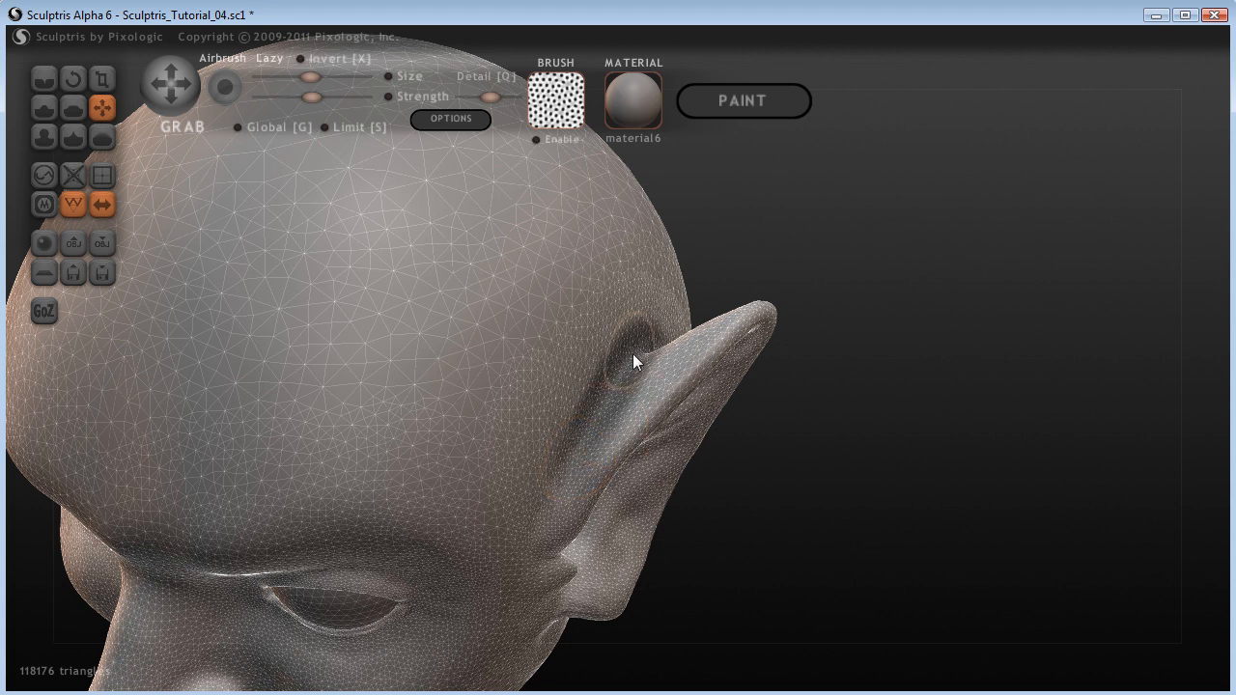
scroll(631, 348, down, 2)
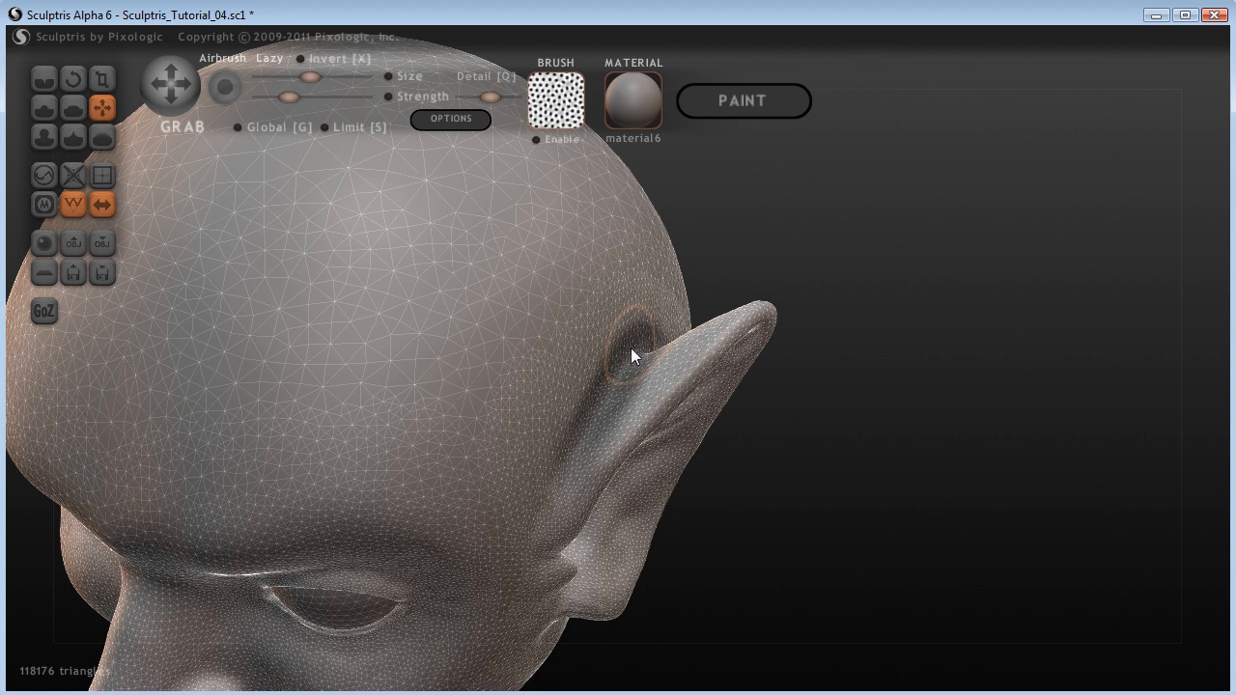
scroll(630, 347, down, 1)
ctrl+drag(629, 341, 580, 417)
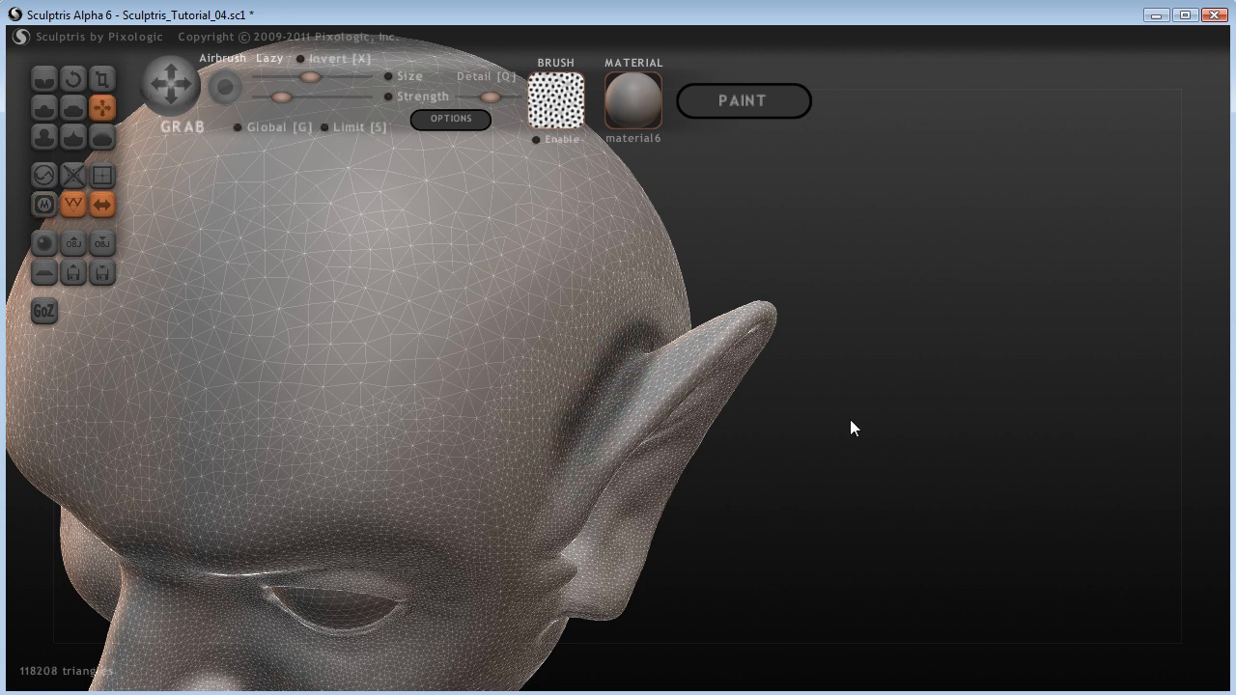
Step: Extend the mask over the upper junction between the ear and the skull, working from above
drag(673, 364, 664, 353)
shift+drag(902, 279, 974, 386)
key(ctrl)
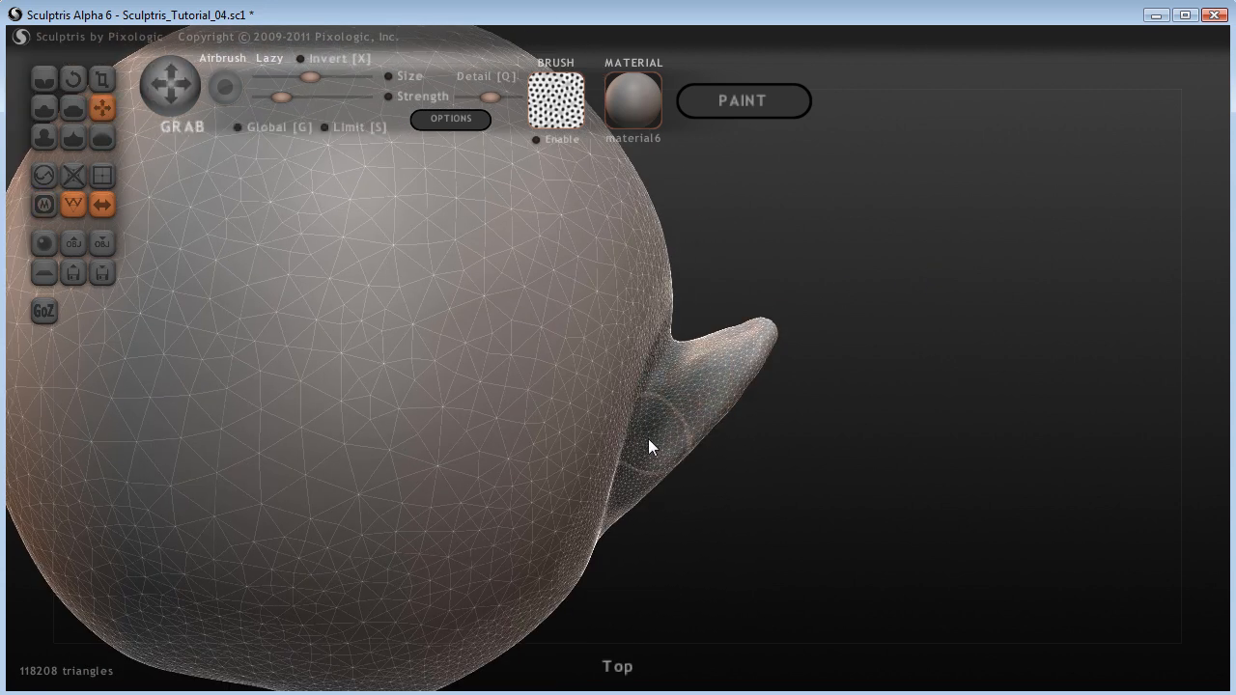
key(ctrl)
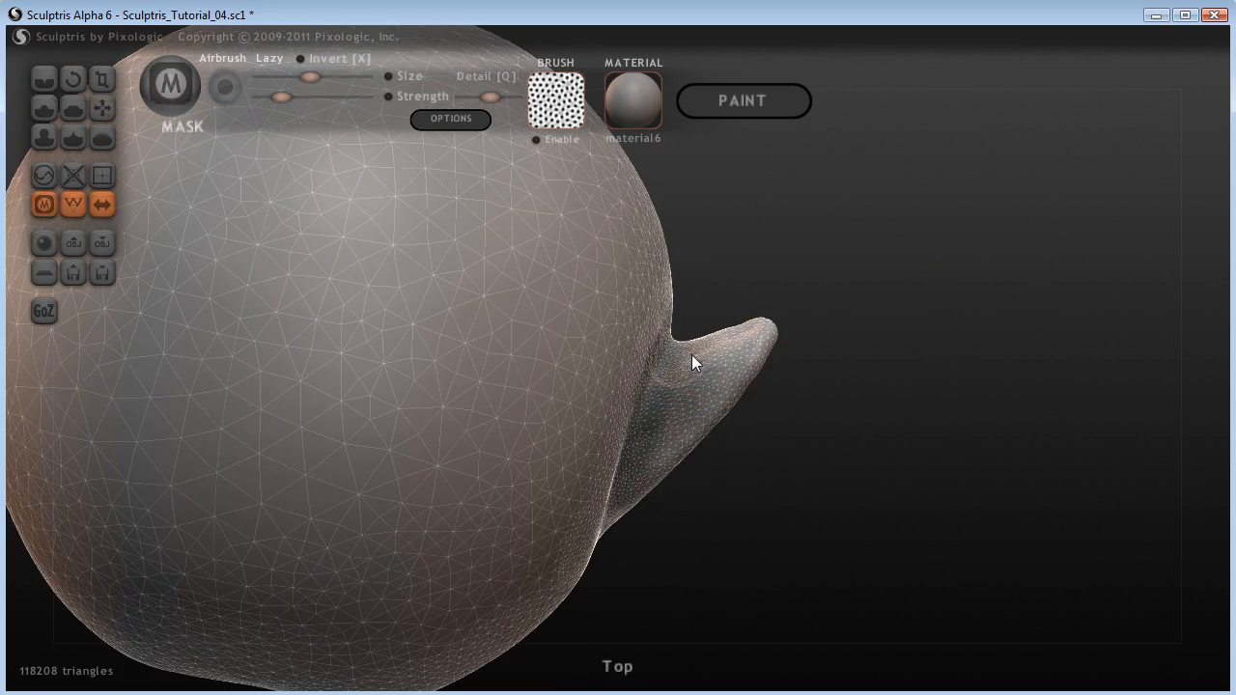
drag(950, 338, 731, 354)
key(ctrl+z)
key(ctrl+z)
key(ctrl+z)
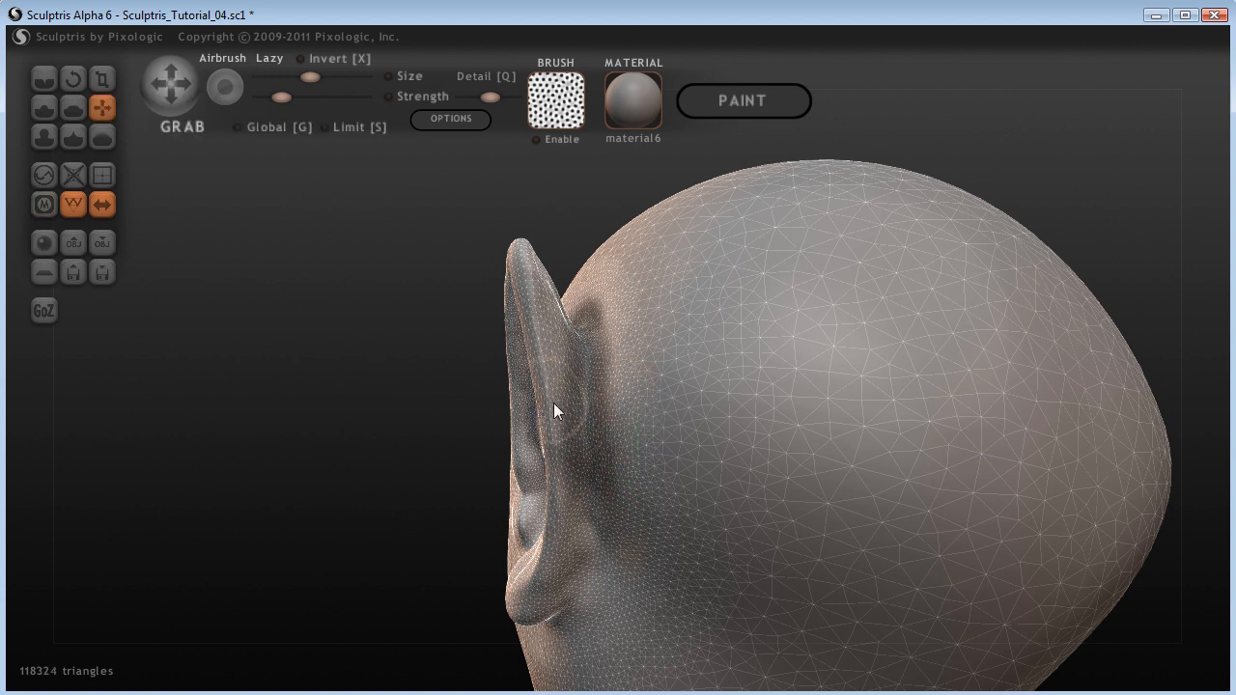
Step: Continue the mask down the back of the ear along the skull, and invert it to leave only the crease editable
key(ctrl)
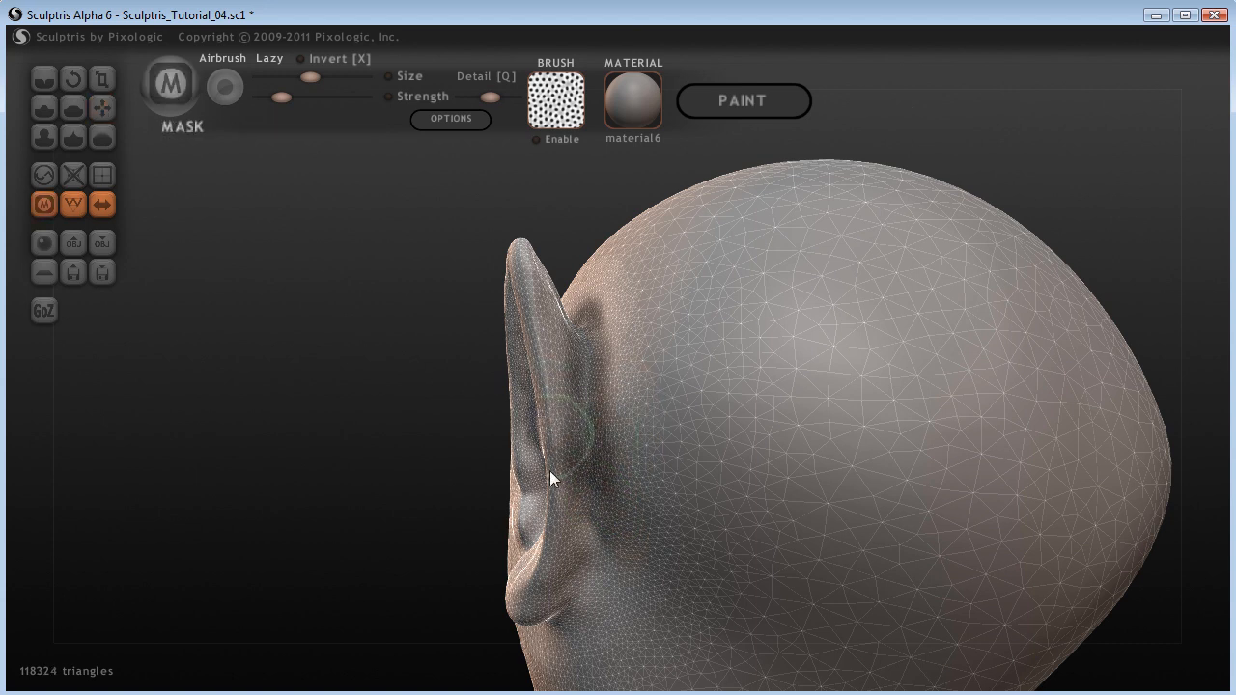
key(ctrl)
key(ctrl)
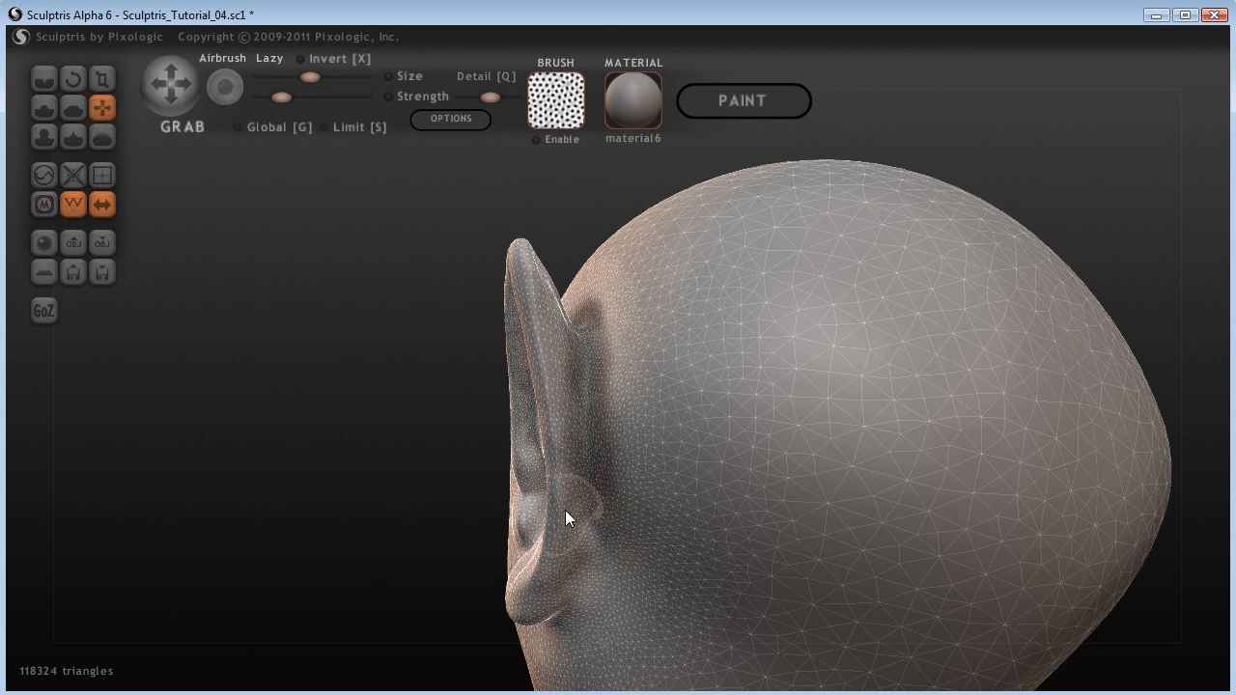
drag(623, 492, 624, 485)
key(ctrl)
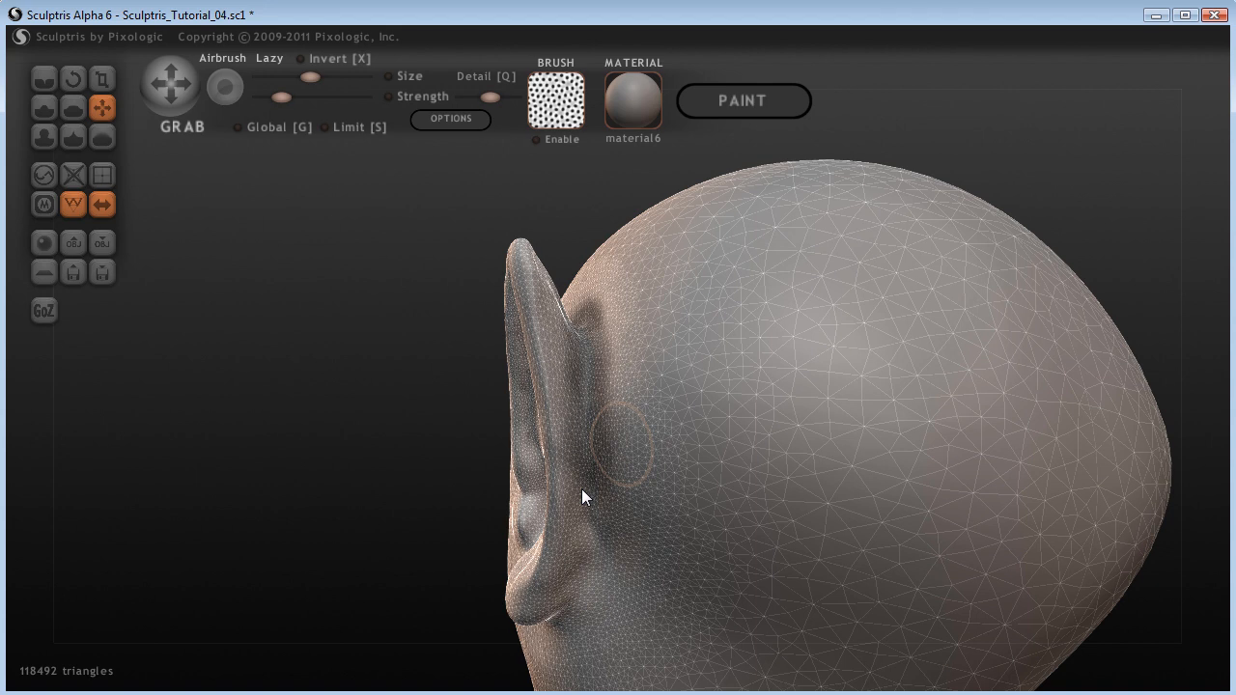
drag(288, 418, 688, 499)
ctrl+click(877, 360)
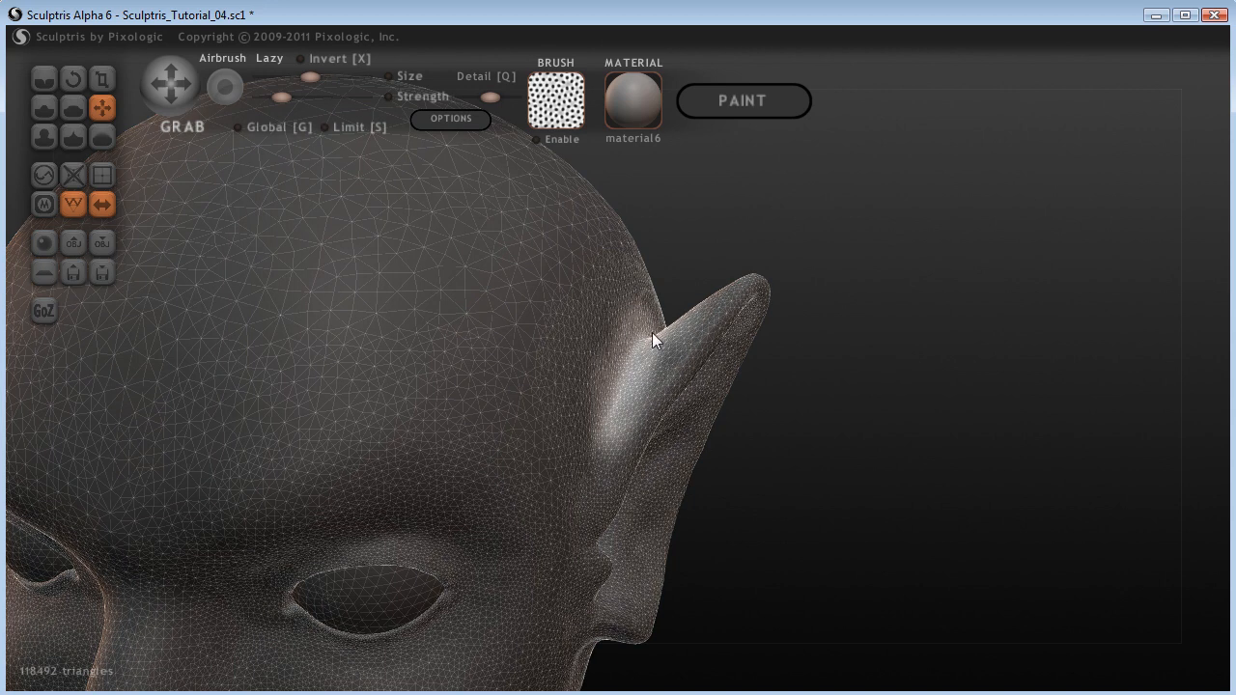
Step: Increase the Grab brush's size and strength, and push the unmasked crease behind the ear inward
ctrl+scroll(631, 335, up, 5)
shift+scroll(632, 334, up, 3)
drag(640, 344, 628, 376)
drag(799, 457, 831, 478)
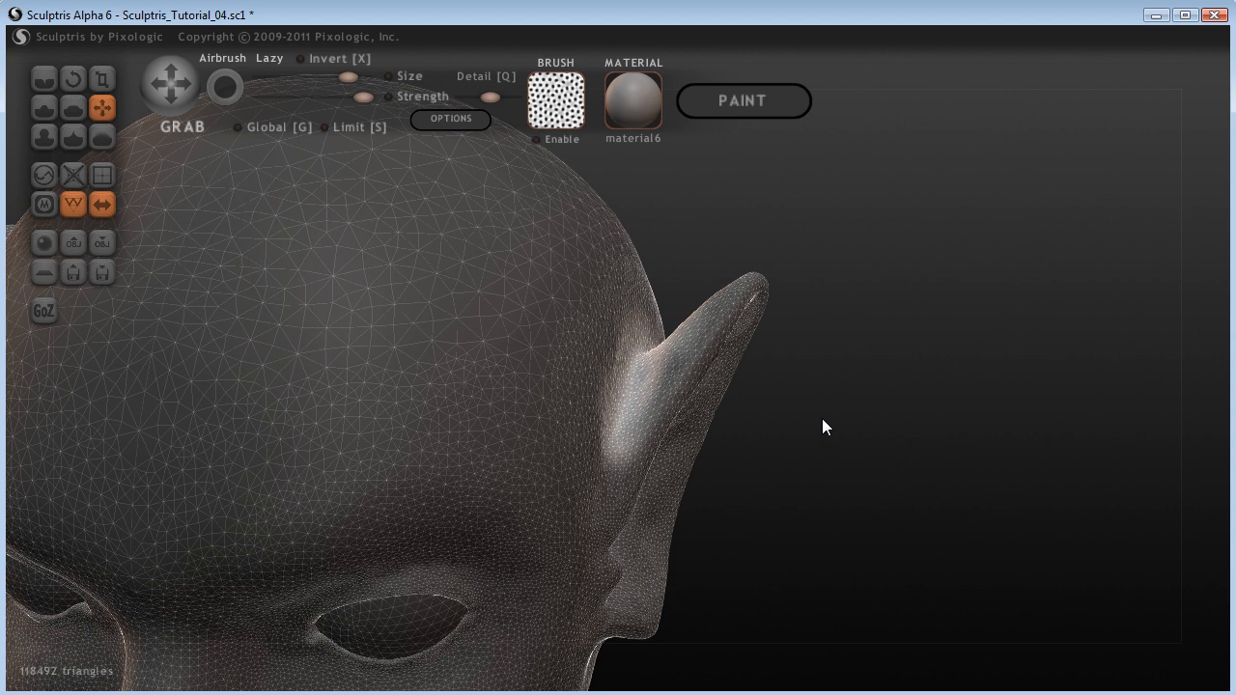
mouse_move(809, 420)
mouse_down()
mouse_move(725, 372)
mouse_move(631, 365)
mouse_up()
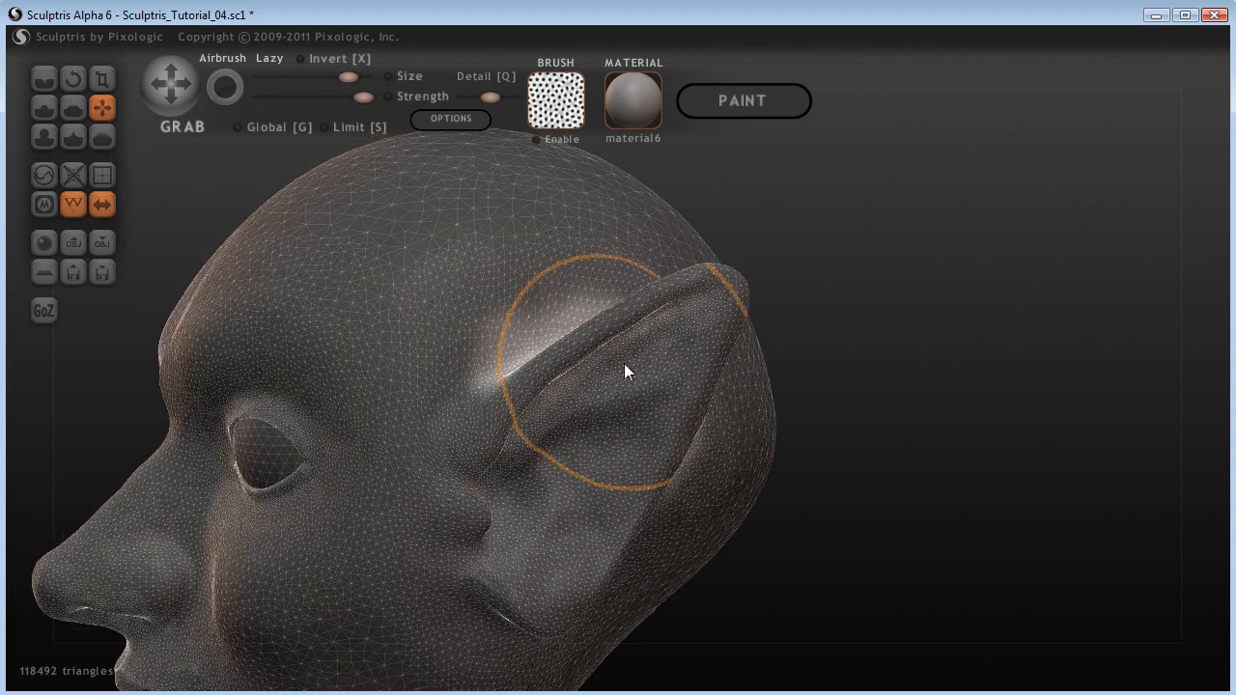
mouse_move(792, 445)
mouse_down()
mouse_move(880, 499)
mouse_move(738, 500)
mouse_move(722, 474)
mouse_up()
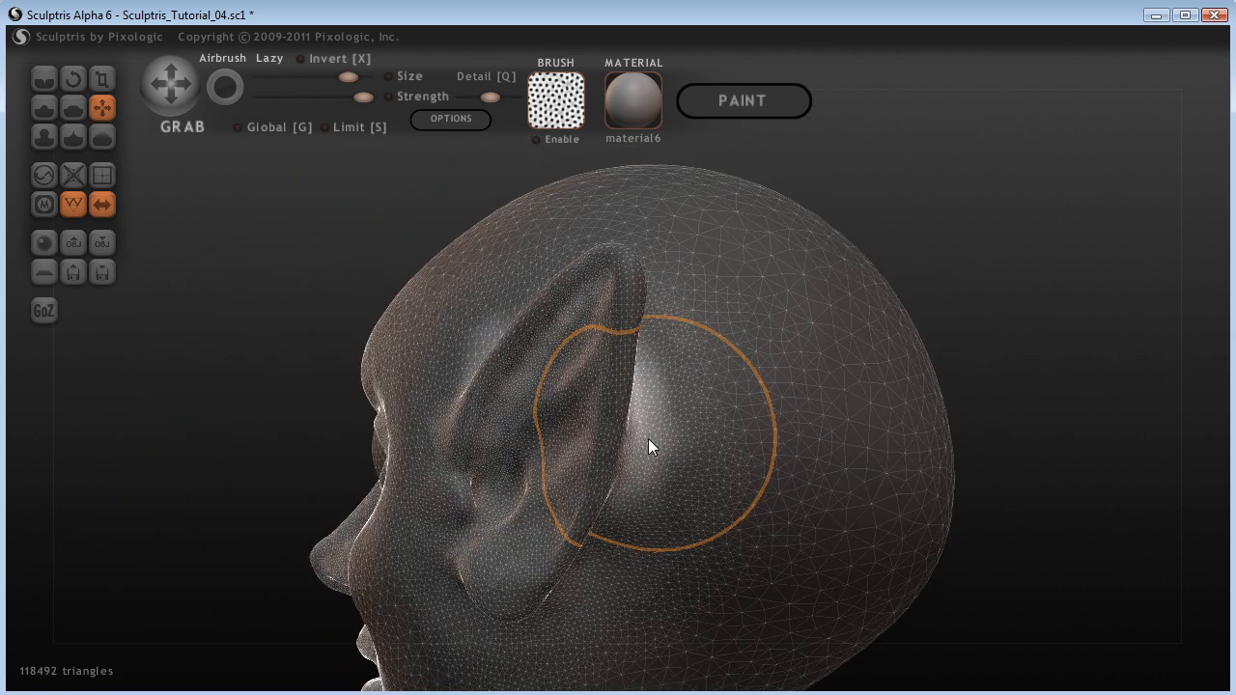
drag(1063, 375, 946, 450)
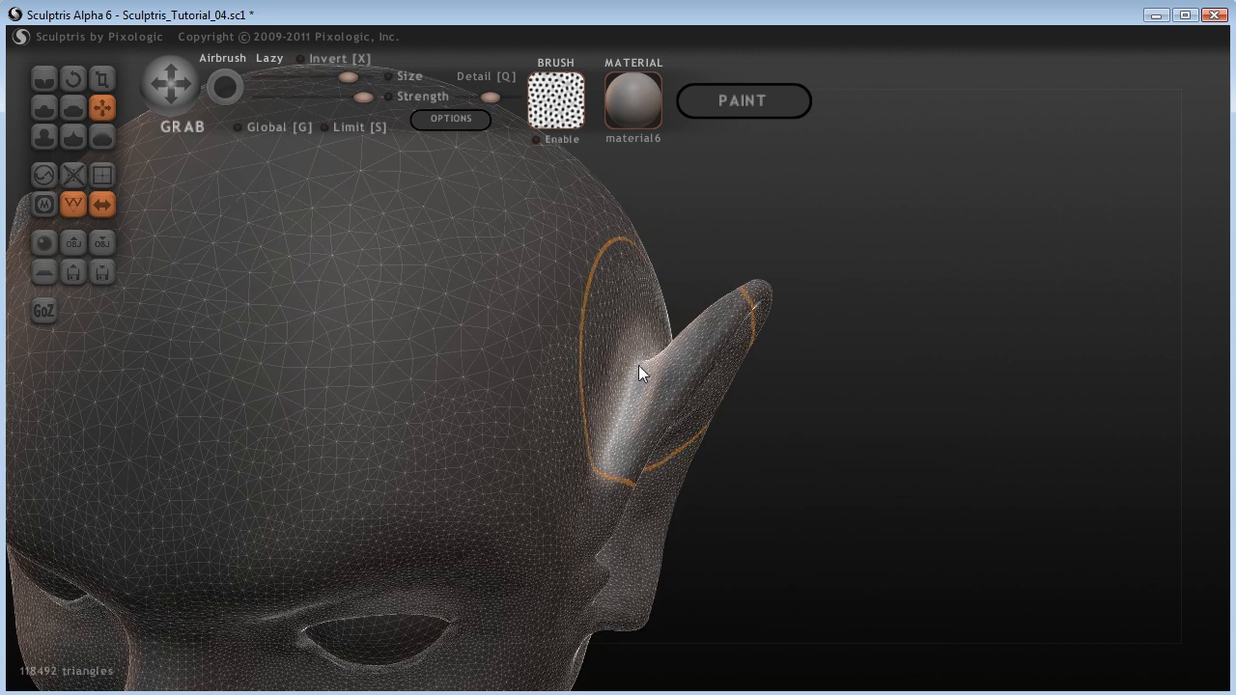
mouse_move(875, 477)
mouse_down()
mouse_move(899, 489)
mouse_move(864, 464)
mouse_up()
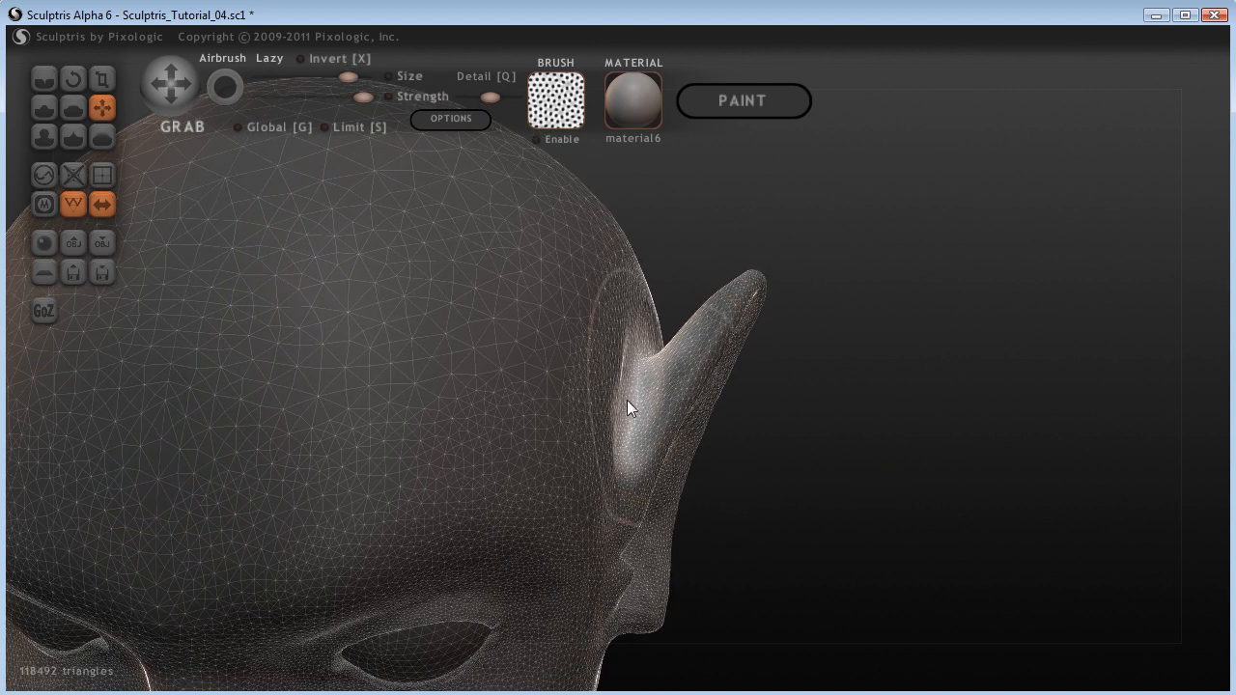
Step: Clear the mask on the head and reduce the Grab brush's size
mouse_move(917, 396)
ctrl+mouse_down()
mouse_move(949, 415)
mouse_move(856, 417)
mouse_move(754, 381)
ctrl+mouse_up()
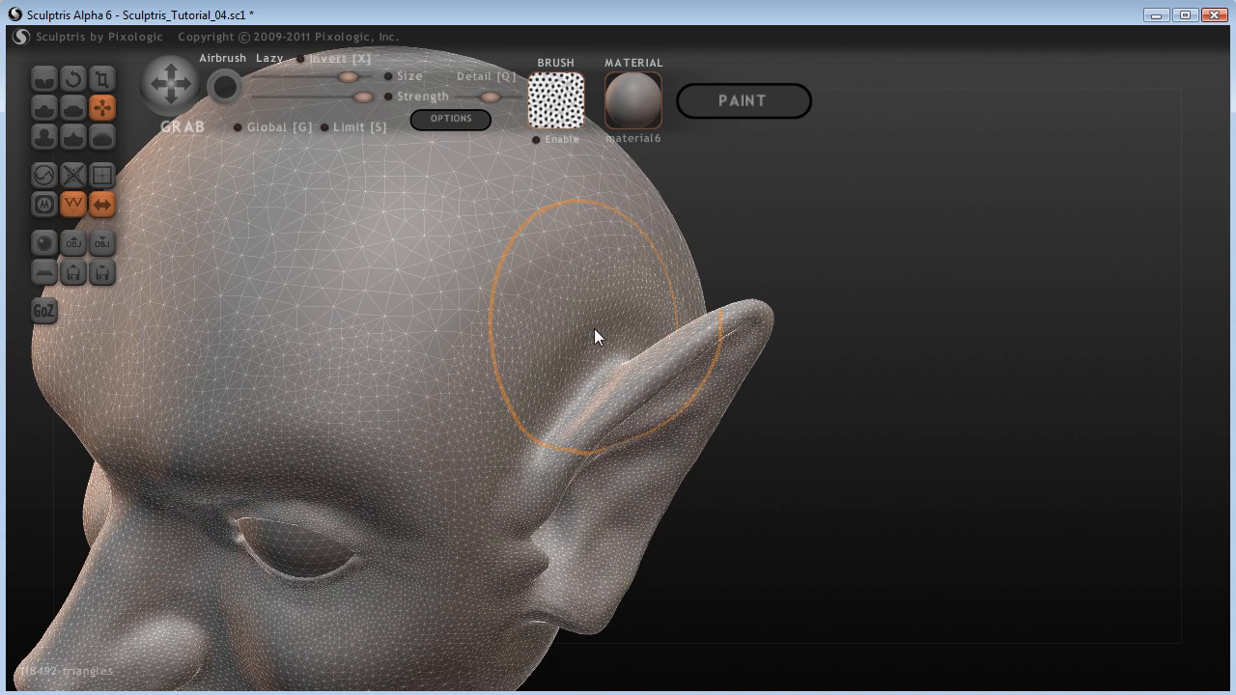
scroll(613, 305, down, 2)
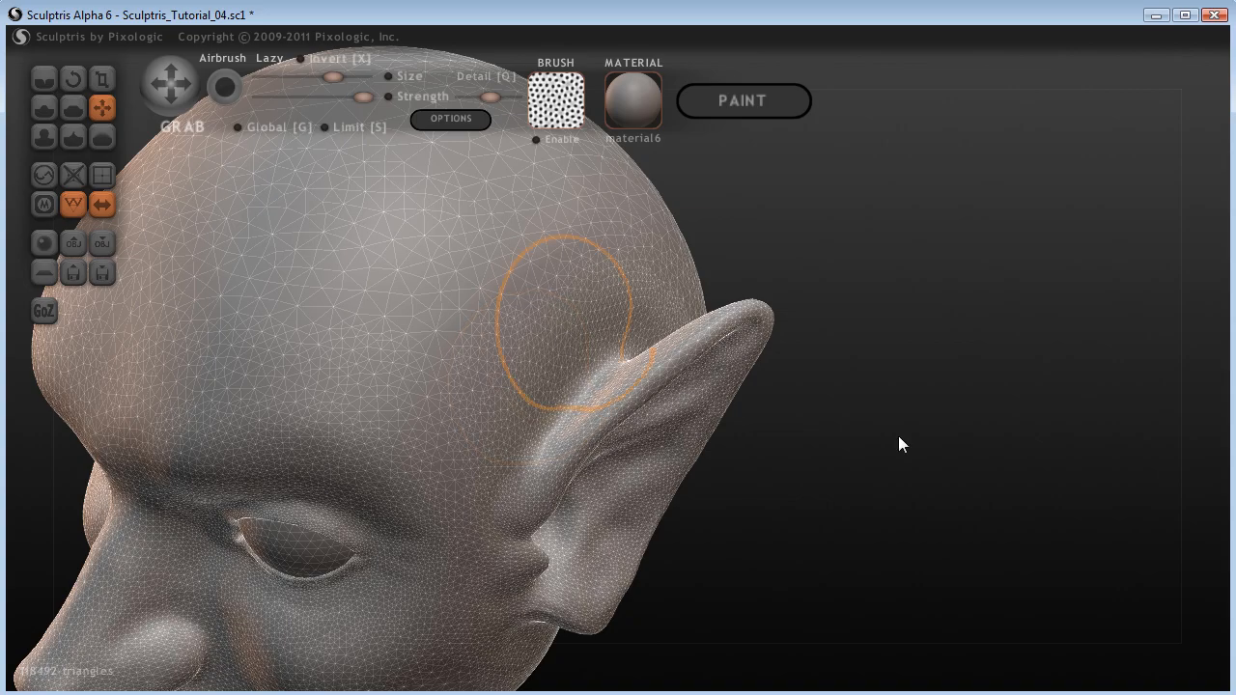
scroll(882, 436, down, 3)
mouse_move(828, 560)
mouse_down()
mouse_move(829, 481)
mouse_move(648, 514)
mouse_move(824, 494)
mouse_move(895, 518)
mouse_move(770, 495)
mouse_move(918, 496)
mouse_up()
scroll(822, 503, down, 2)
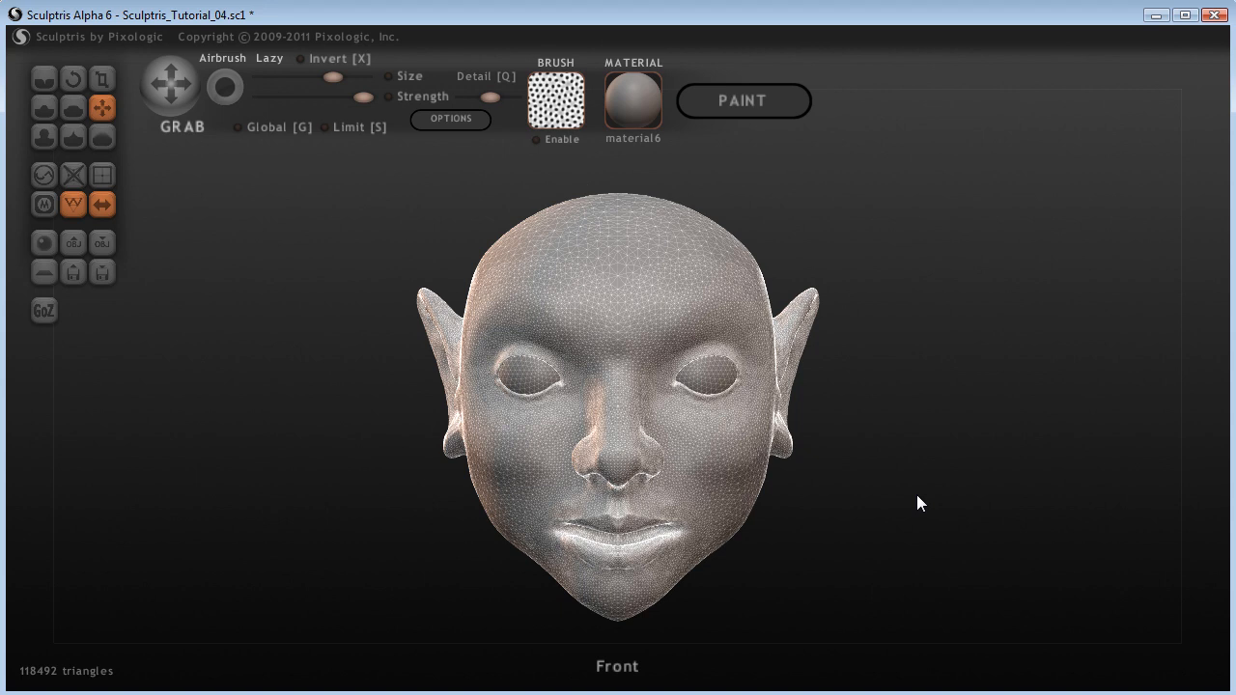
Step: Use Grab to pull the lower back edge and lobe of the ear in toward the head
scroll(918, 503, up, 1)
drag(946, 505, 928, 482)
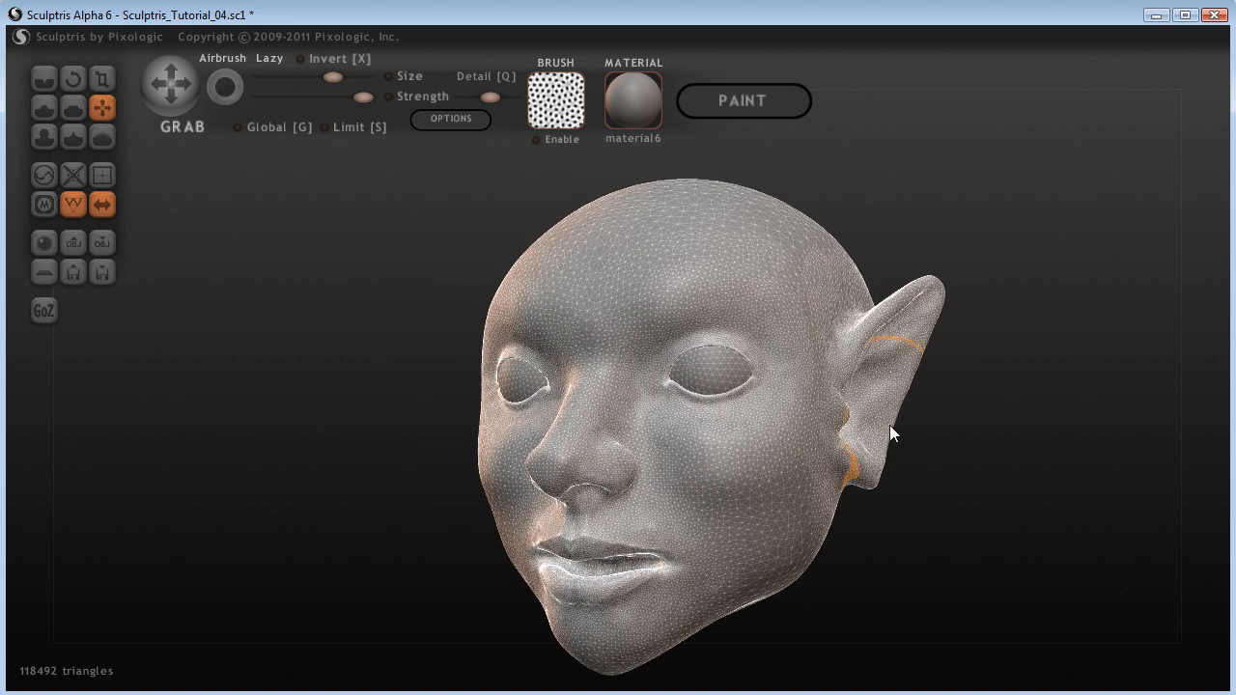
drag(887, 423, 851, 475)
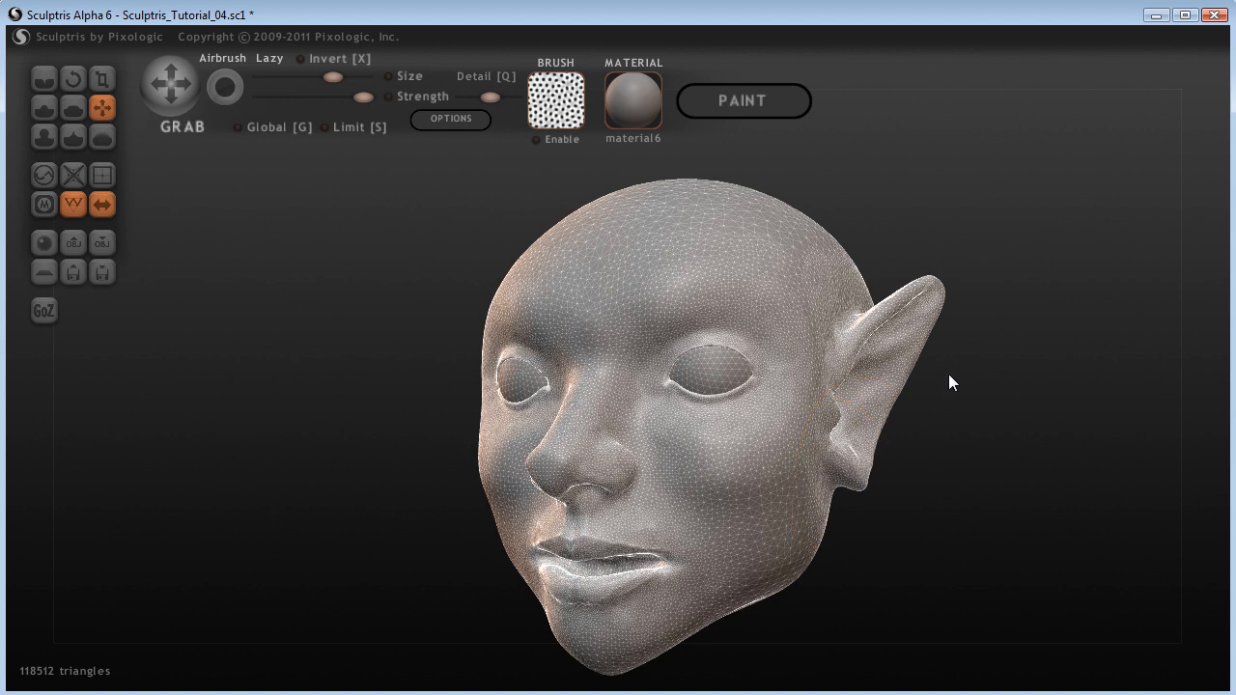
mouse_move(911, 361)
mouse_down()
mouse_move(969, 441)
mouse_move(876, 448)
mouse_move(891, 386)
mouse_move(872, 420)
mouse_move(882, 429)
mouse_up()
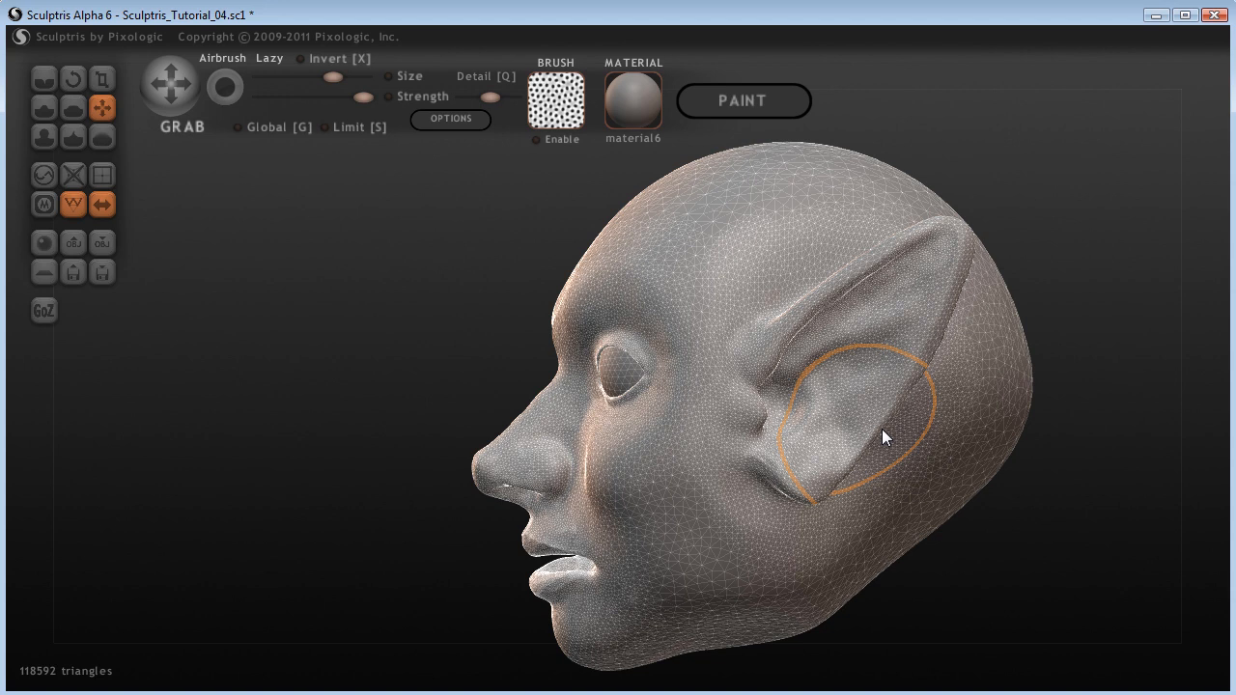
Step: Refine the ear's profile with Grab, nudging its back edge outward and adjusting the lobe in side view
drag(879, 424, 885, 432)
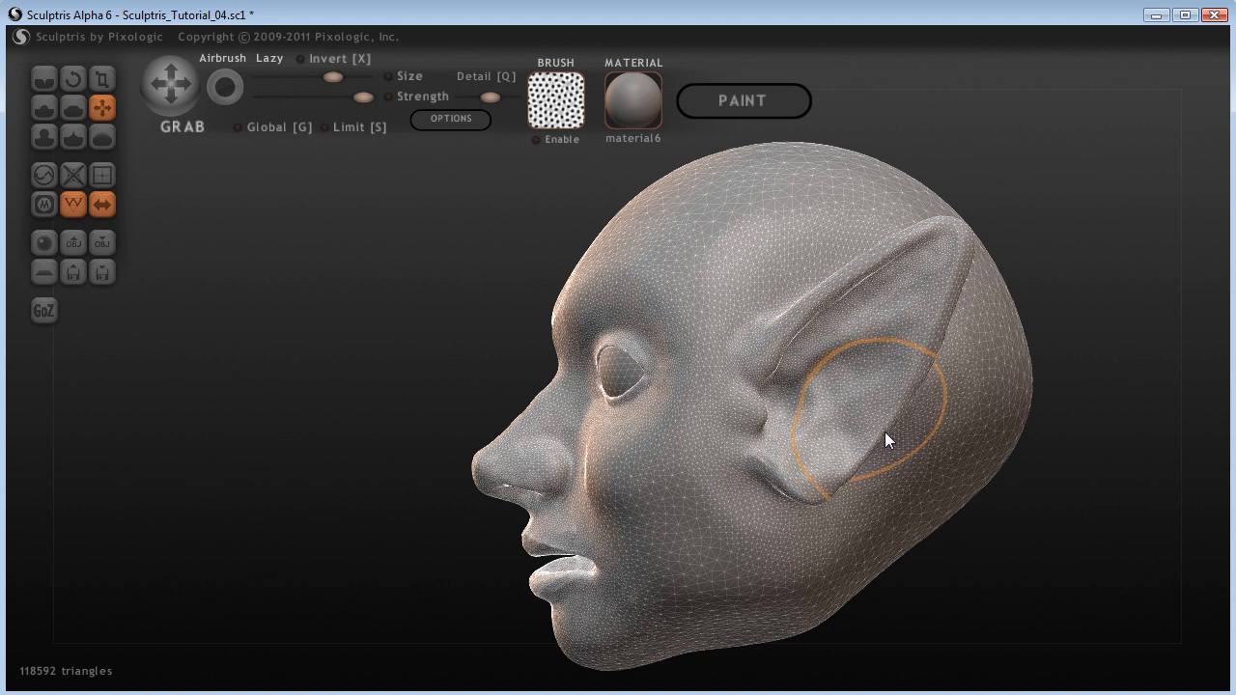
drag(330, 529, 351, 532)
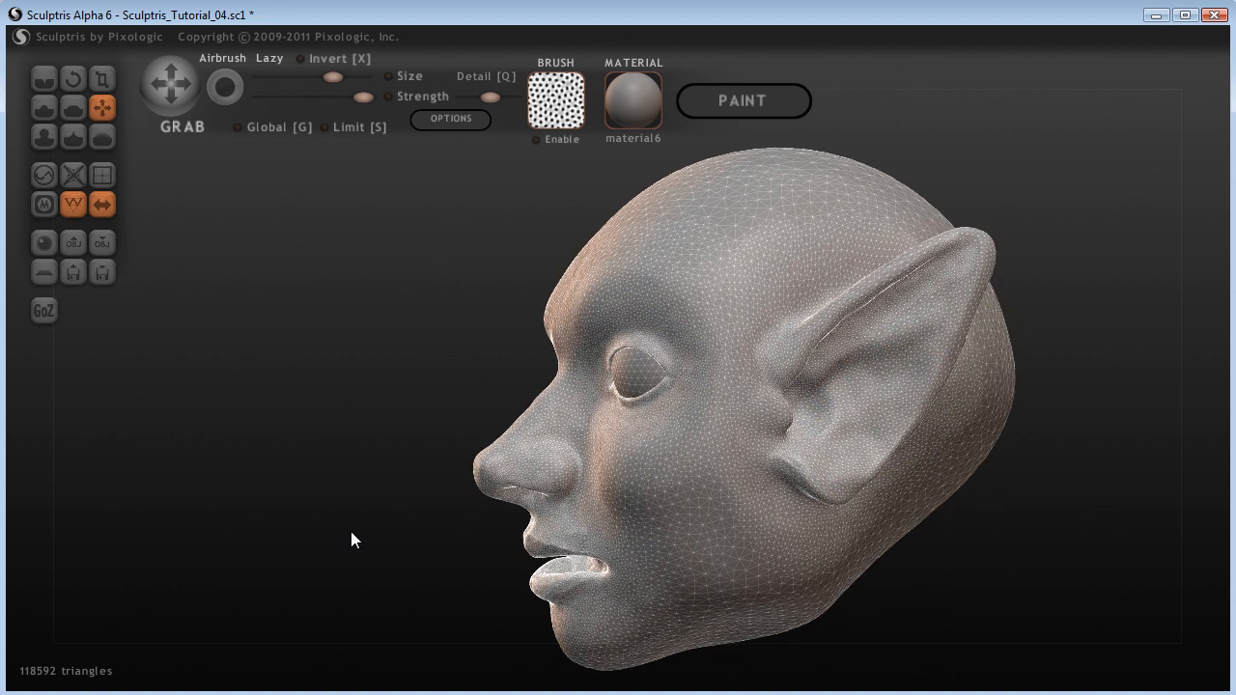
drag(774, 456, 782, 461)
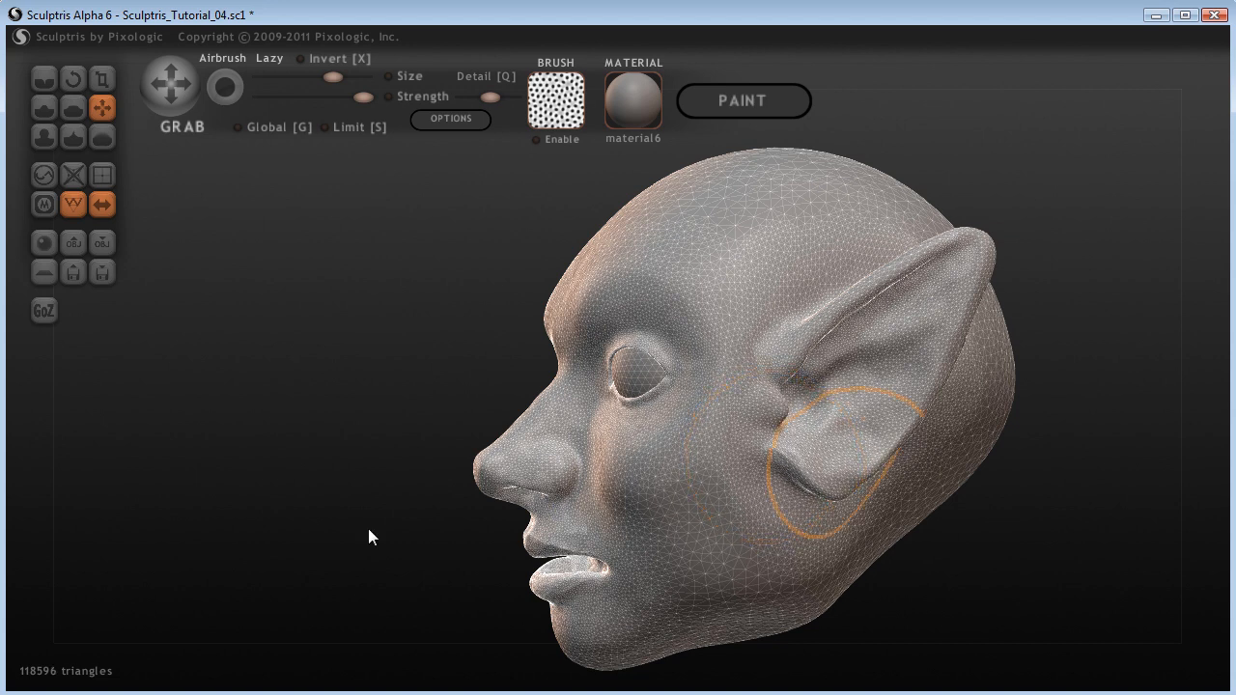
mouse_move(368, 528)
mouse_down()
mouse_move(394, 507)
mouse_move(479, 512)
mouse_move(574, 488)
mouse_move(497, 497)
mouse_move(477, 506)
mouse_move(783, 447)
mouse_up()
Step: Push the upper part of the ear slightly inward with small Grab strokes from a near-frontal view
scroll(971, 404, up, 1)
scroll(986, 408, down, 3)
drag(1074, 358, 990, 353)
drag(800, 355, 795, 354)
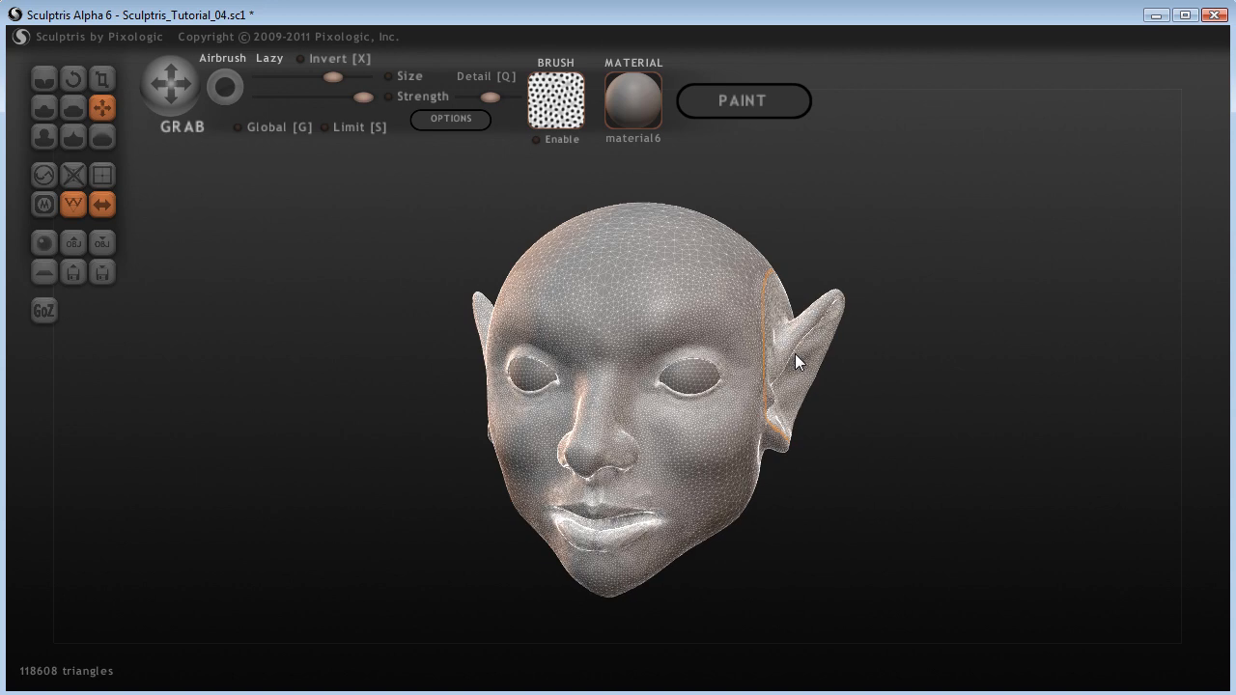
drag(781, 334, 772, 335)
Step: Undo the last two ear adjustments, restore one, and nudge the upper ear closer to the head in front view
mouse_move(842, 425)
mouse_down()
mouse_move(871, 453)
mouse_move(897, 446)
mouse_up()
key(ctrl+z)
key(ctrl+z)
key(ctrl+y)
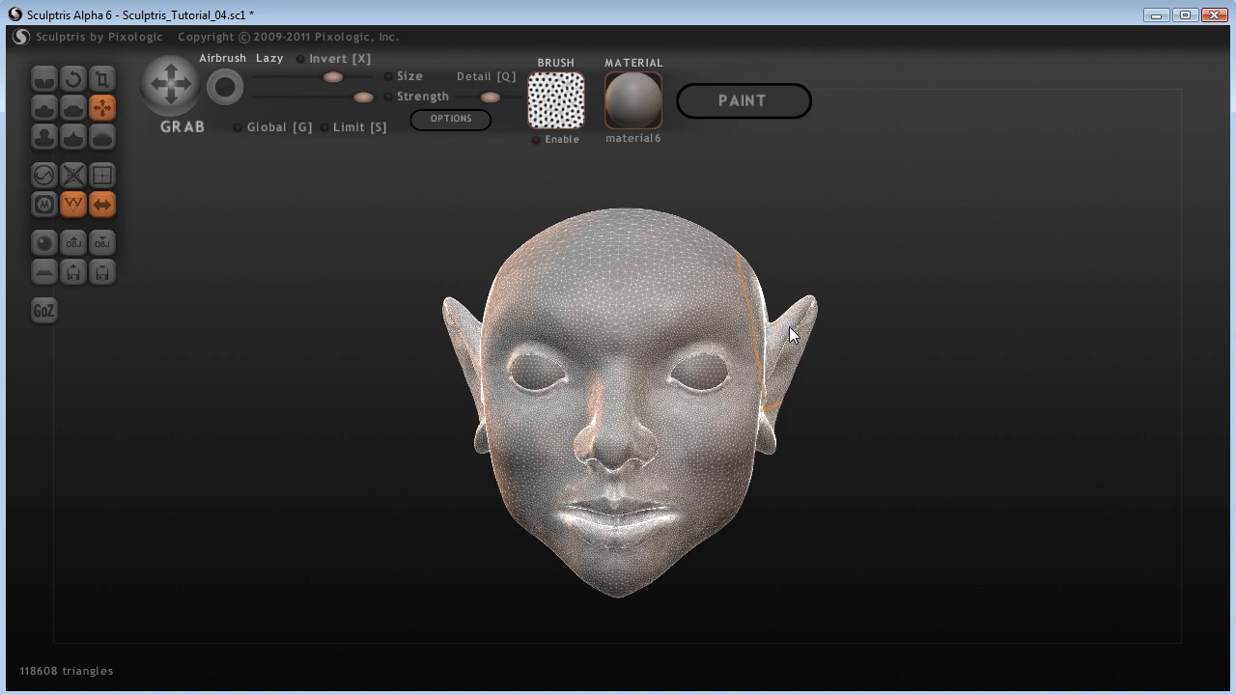
drag(789, 327, 783, 327)
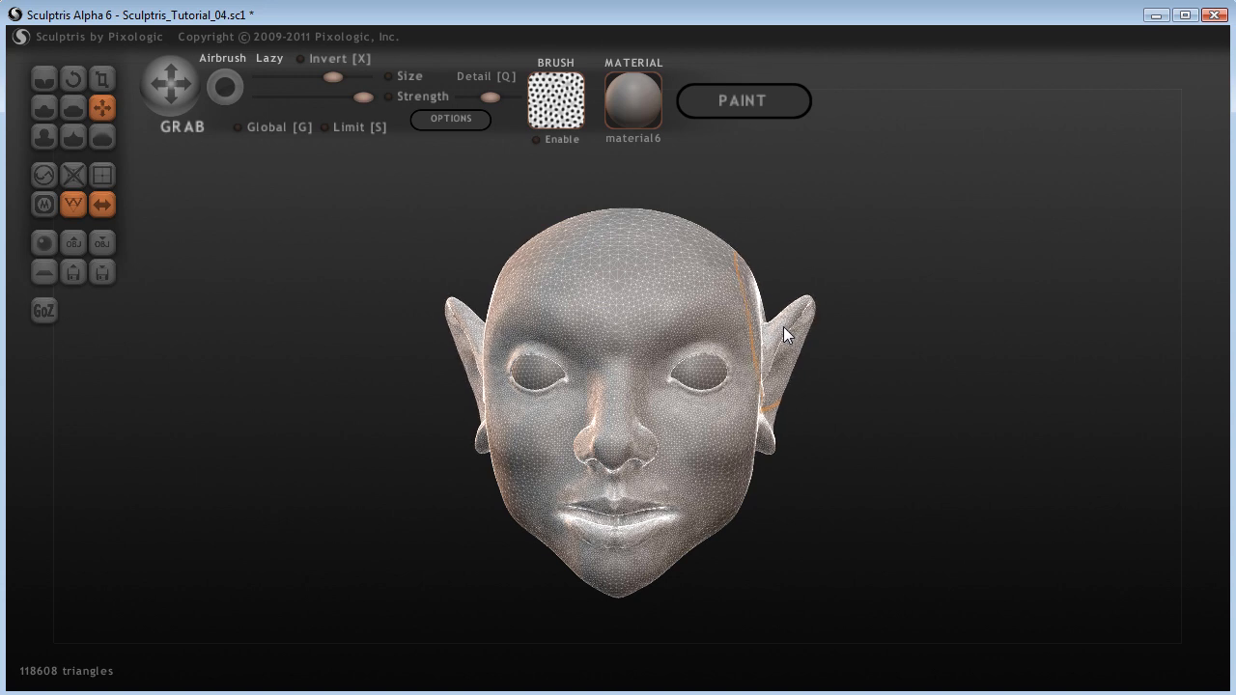
Step: Turn off the wireframe display and examine the smooth-shaded head and ear in three-quarter view
mouse_move(859, 475)
mouse_down()
mouse_move(844, 499)
mouse_move(847, 475)
mouse_move(806, 480)
mouse_up()
click(72, 205)
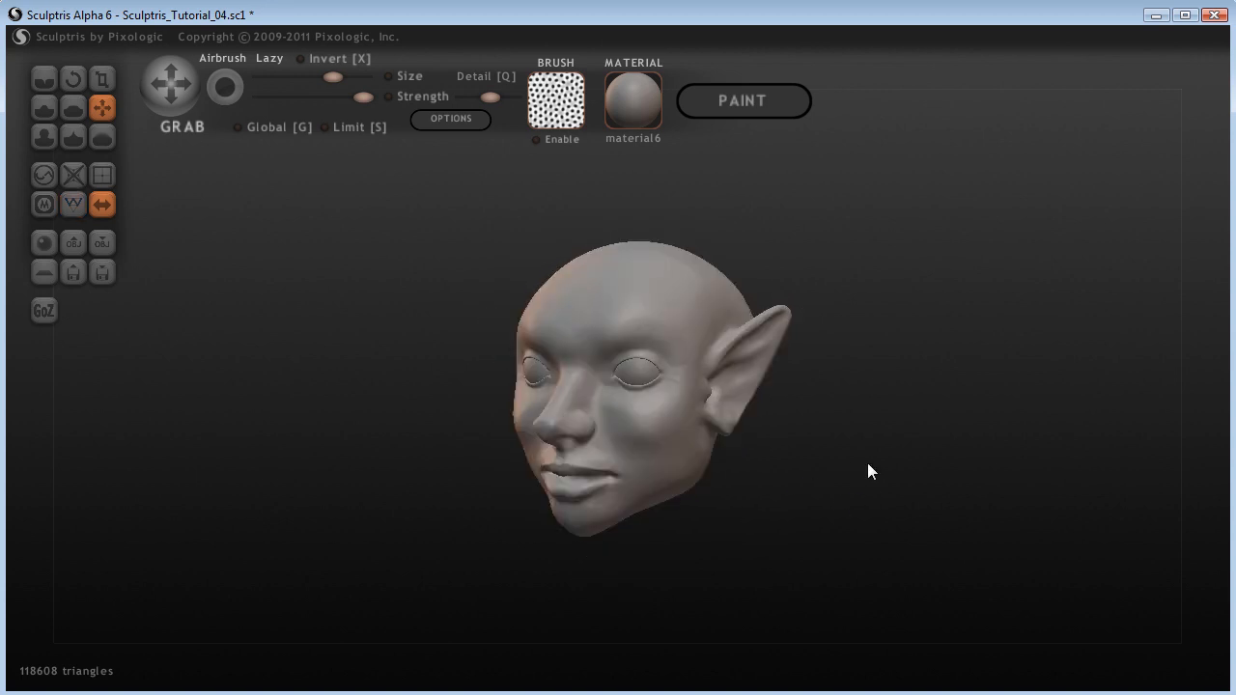
mouse_move(867, 467)
mouse_down()
mouse_move(687, 467)
mouse_move(809, 445)
mouse_move(885, 460)
mouse_move(865, 456)
mouse_up()
scroll(878, 491, up, 3)
mouse_move(968, 521)
mouse_down()
mouse_move(900, 523)
mouse_move(951, 537)
mouse_up()
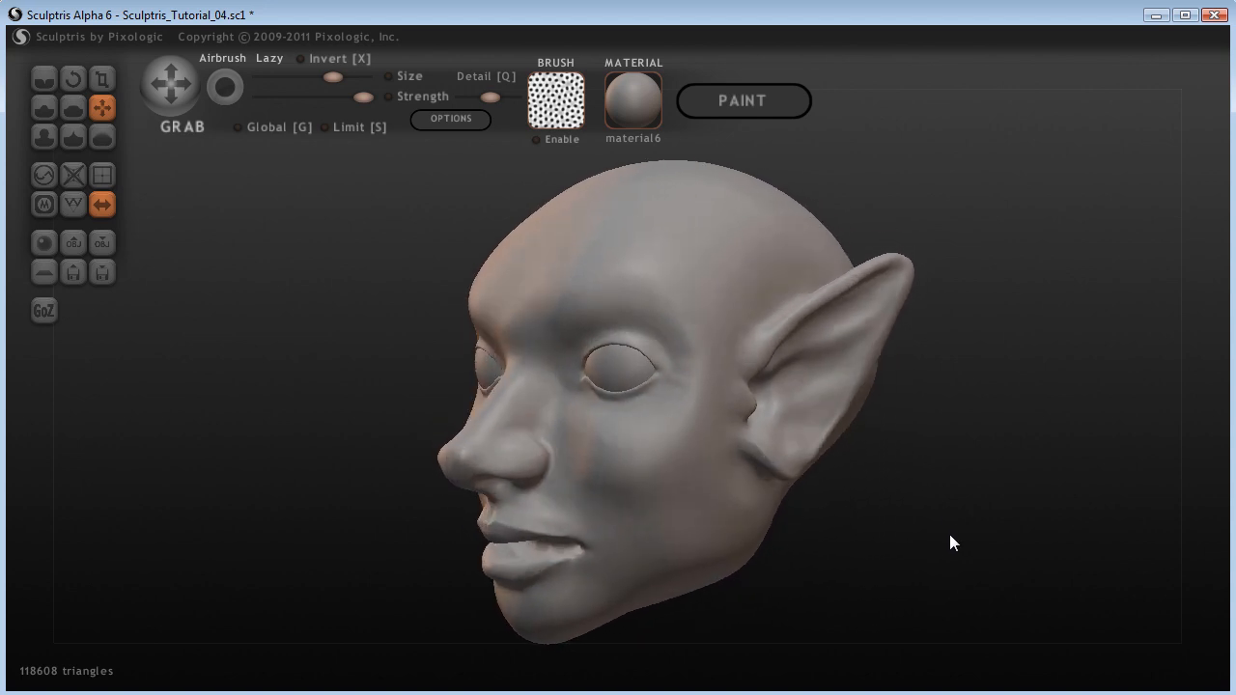